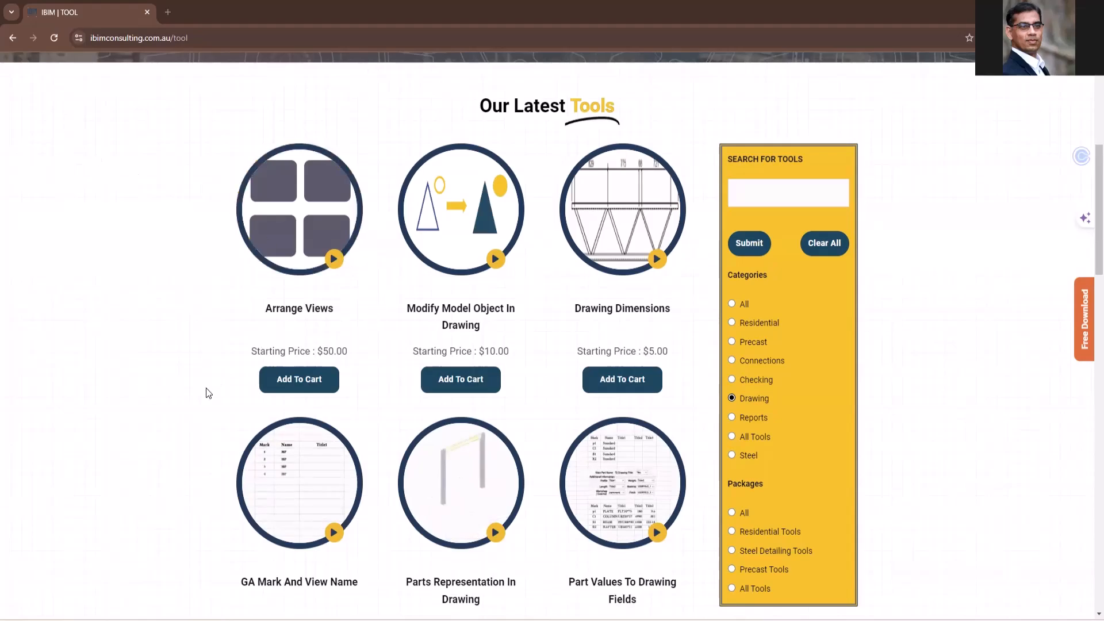
Look over the introduction and the drawing-category tools on the IBIM Consulting tools page.
{"action": "scroll", "coordinate": [207, 389], "scroll_direction": "up", "scroll_amount": 2}
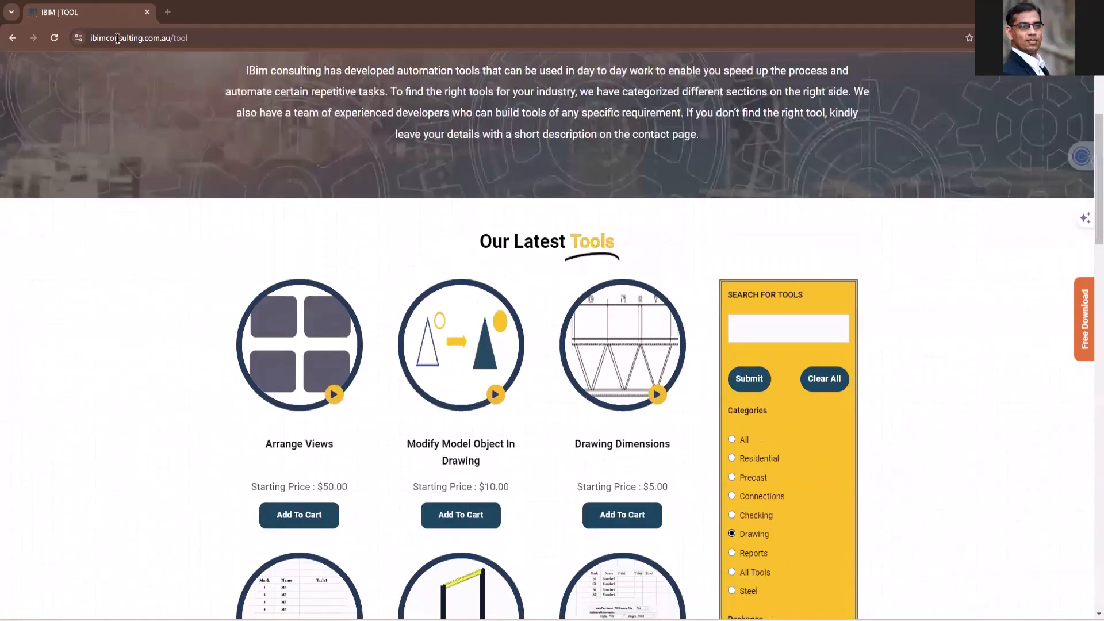
{"action": "scroll", "coordinate": [115, 44], "scroll_direction": "up", "scroll_amount": 2}
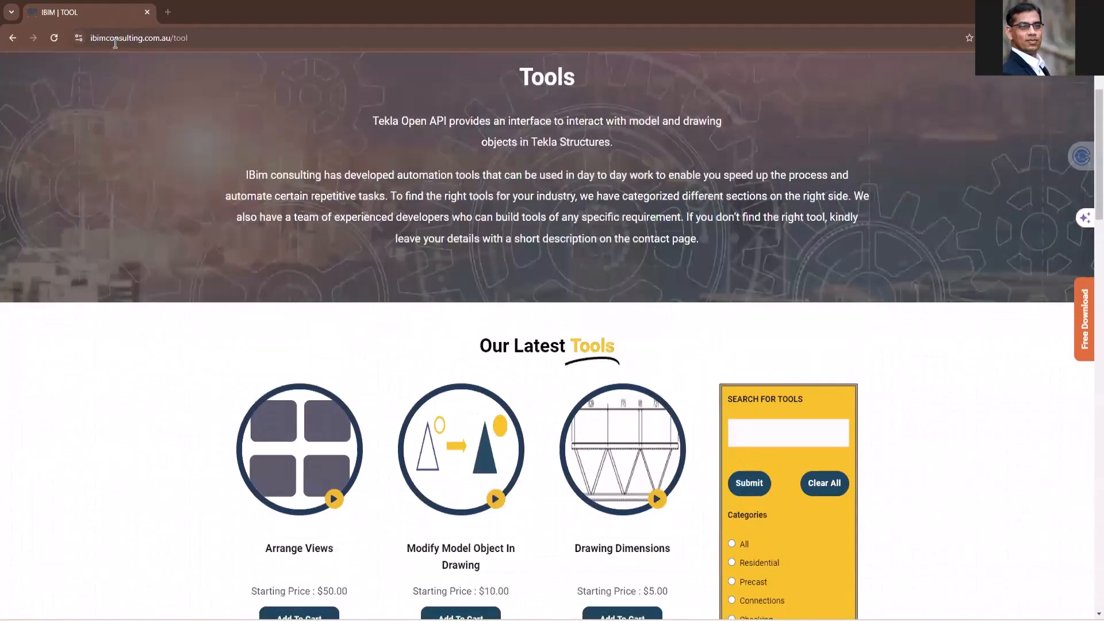
{"action": "scroll", "coordinate": [658, 177], "scroll_direction": "up", "scroll_amount": 2}
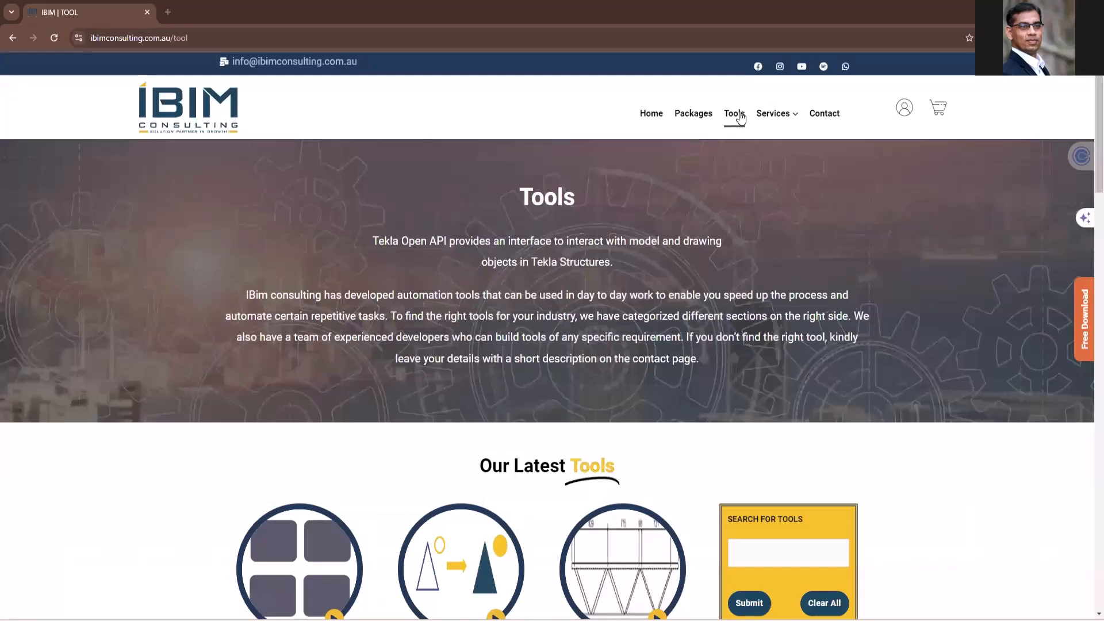
{"action": "scroll", "coordinate": [514, 193], "scroll_direction": "down", "scroll_amount": 4}
{"action": "scroll", "coordinate": [745, 466], "scroll_direction": "down", "scroll_amount": 1}
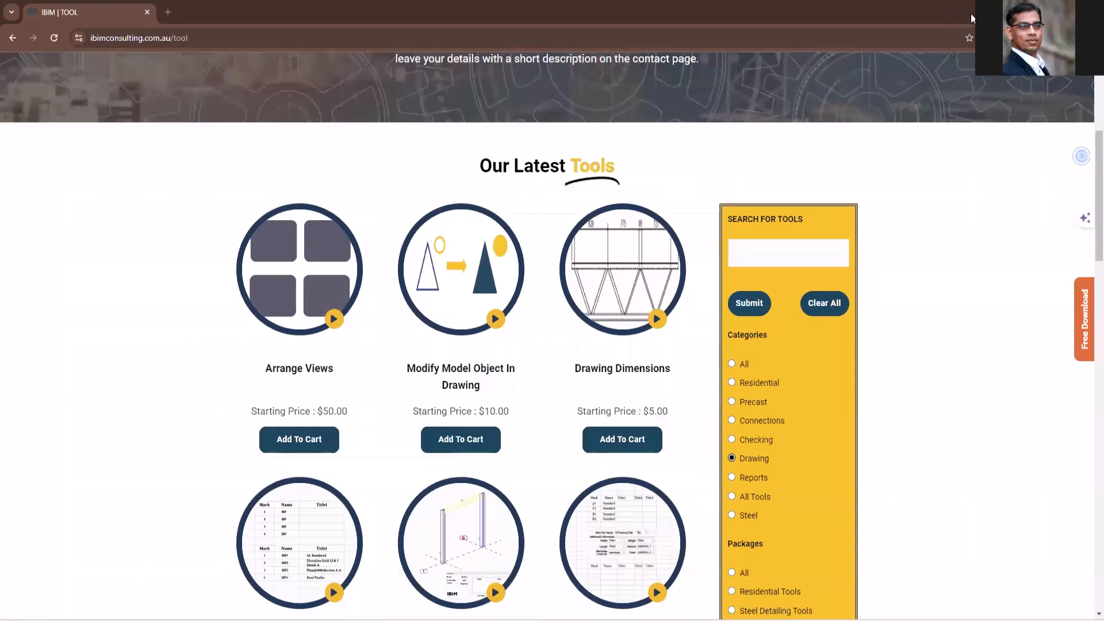
Switch to Tekla Structures and open the IBim Part Values To Drawing Fields tool beside the document list.
{"action": "key", "text": "alt+Tab"}
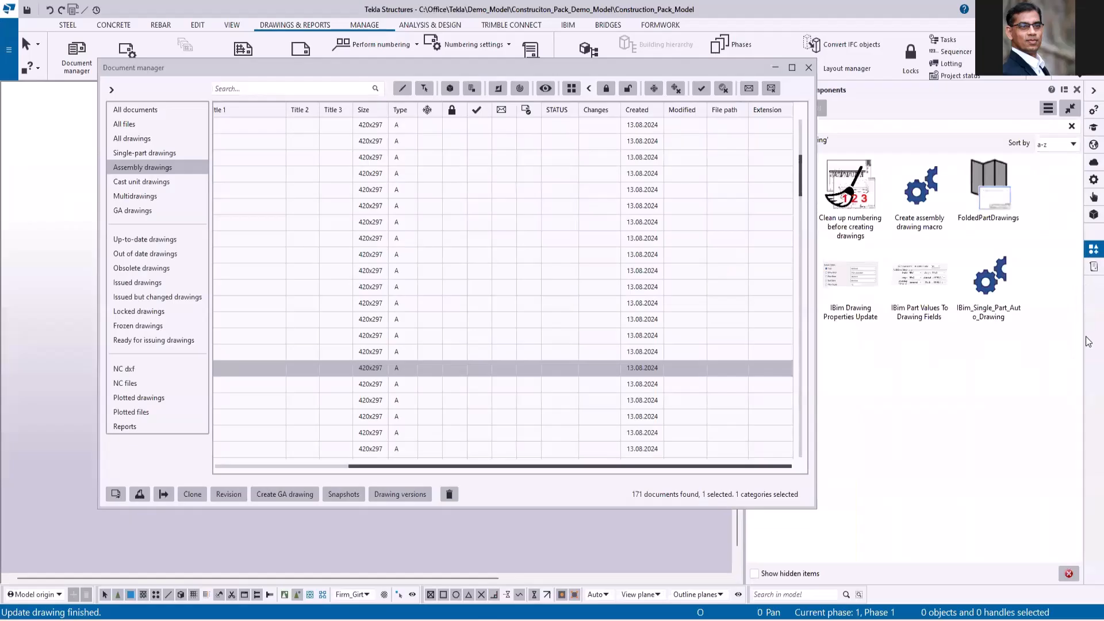
{"action": "double_click", "coordinate": [922, 277]}
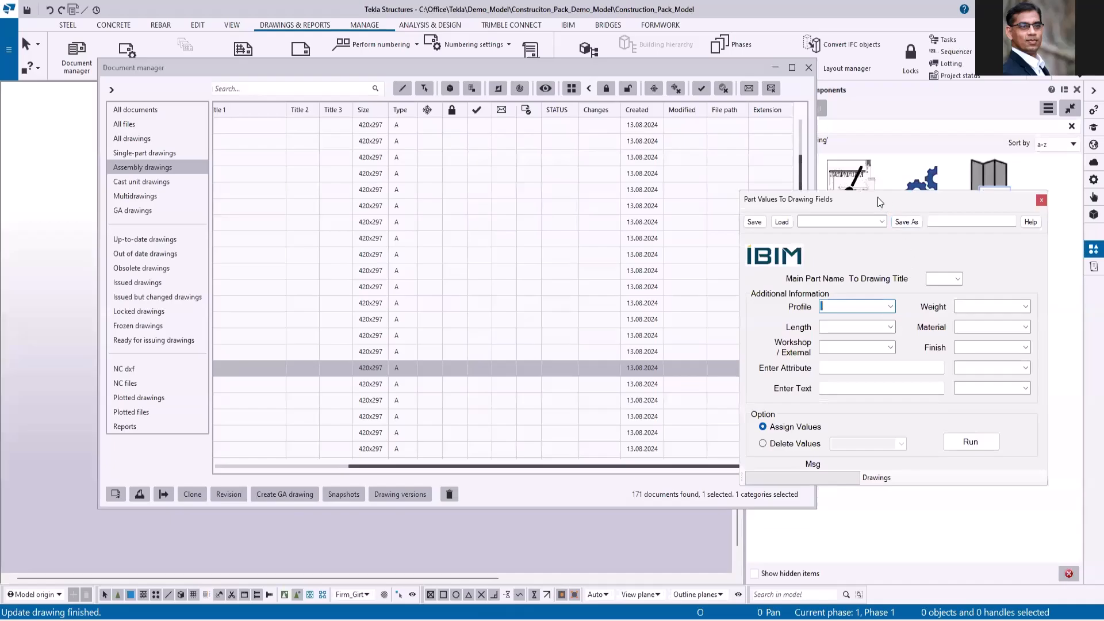
{"action": "left_click_drag", "start_coordinate": [878, 198], "coordinate": [840, 117]}
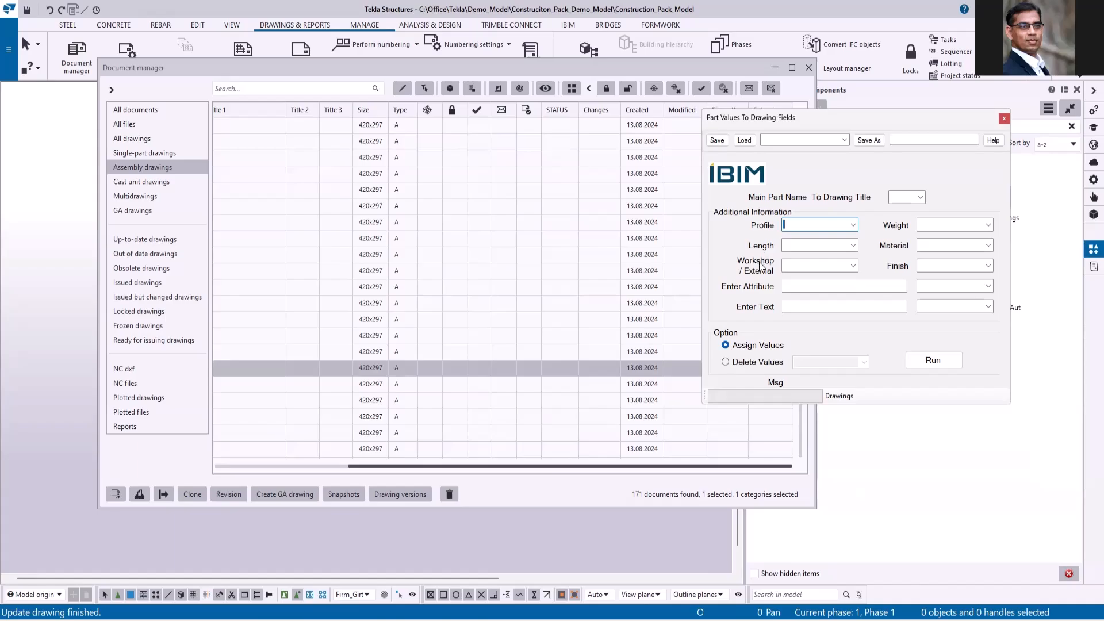
{"action": "left_click", "coordinate": [853, 226]}
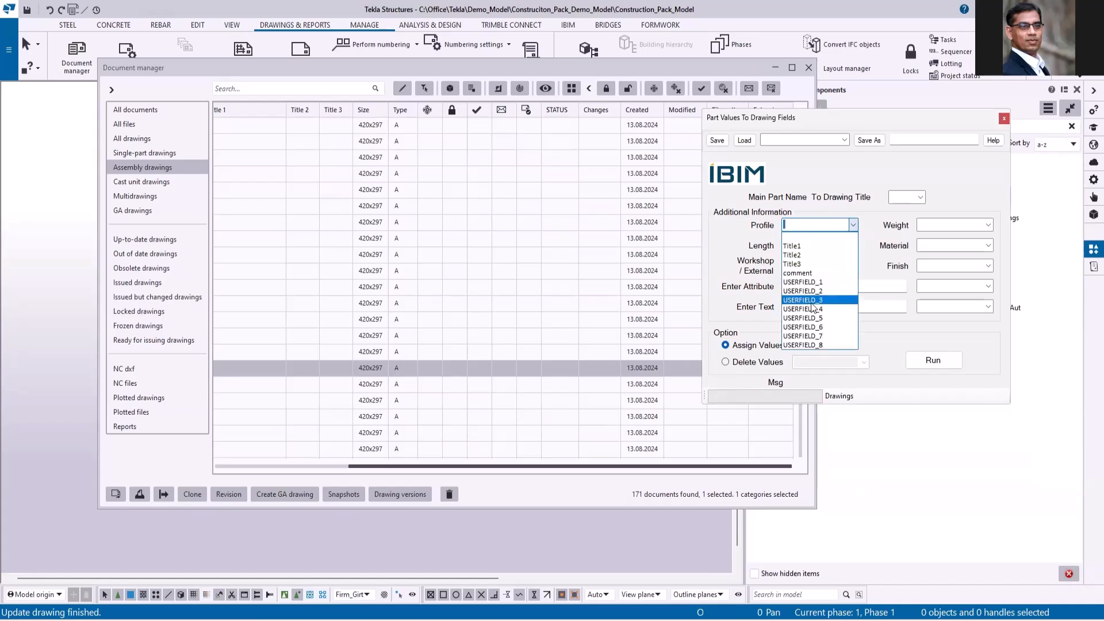
{"action": "left_click", "coordinate": [886, 333]}
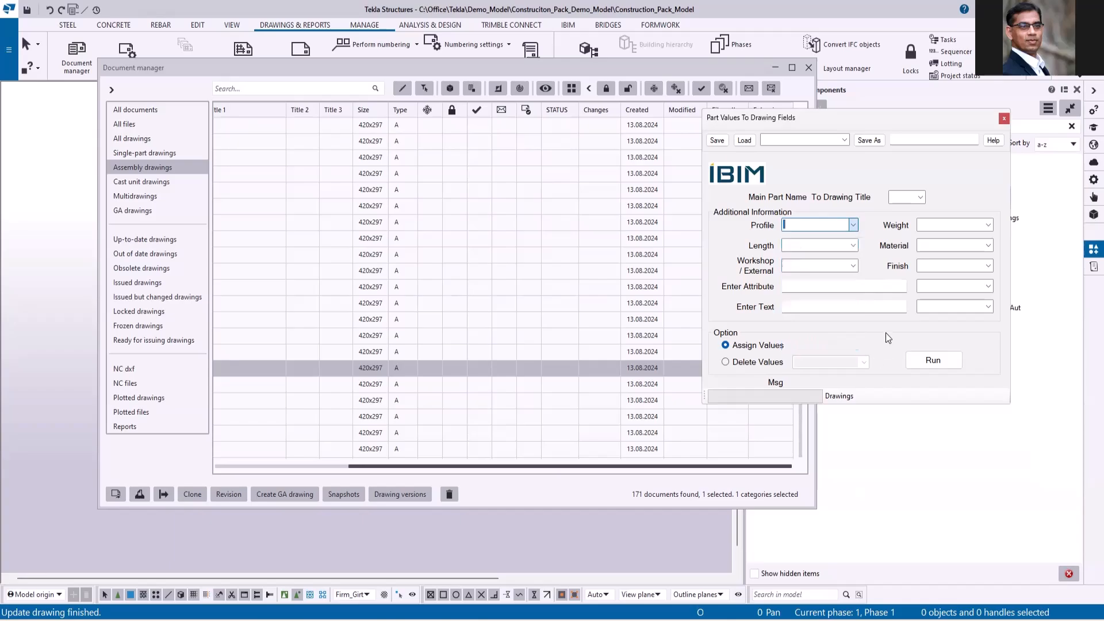
{"action": "left_click", "coordinate": [811, 285]}
{"action": "left_click", "coordinate": [808, 308]}
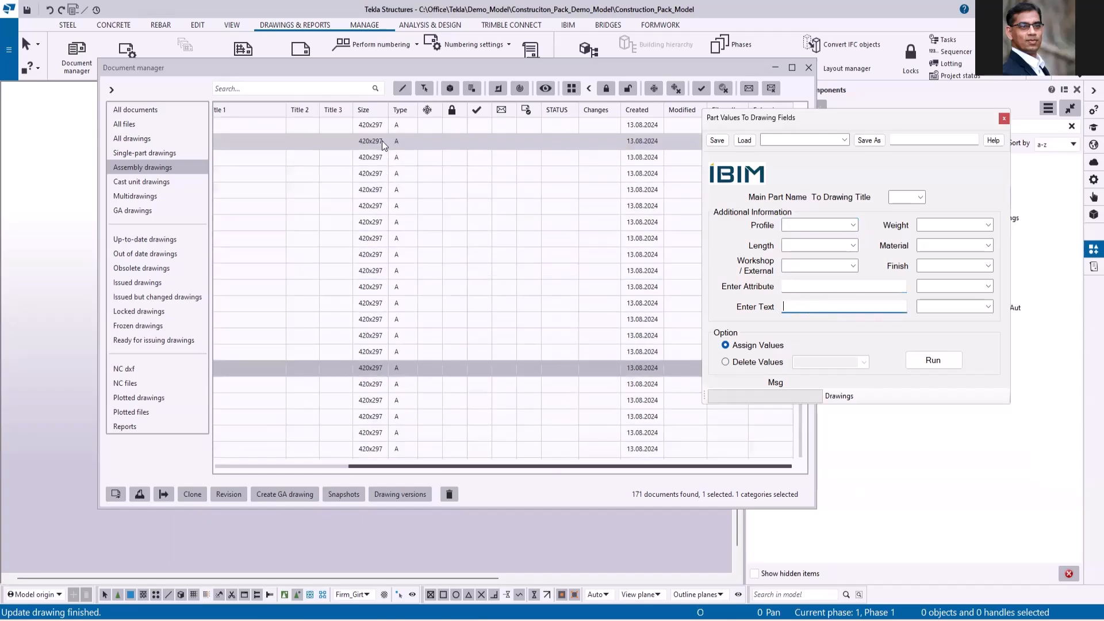
Select all assembly drawings in the document manager and bring their name and title columns into view.
{"action": "left_click", "coordinate": [369, 124]}
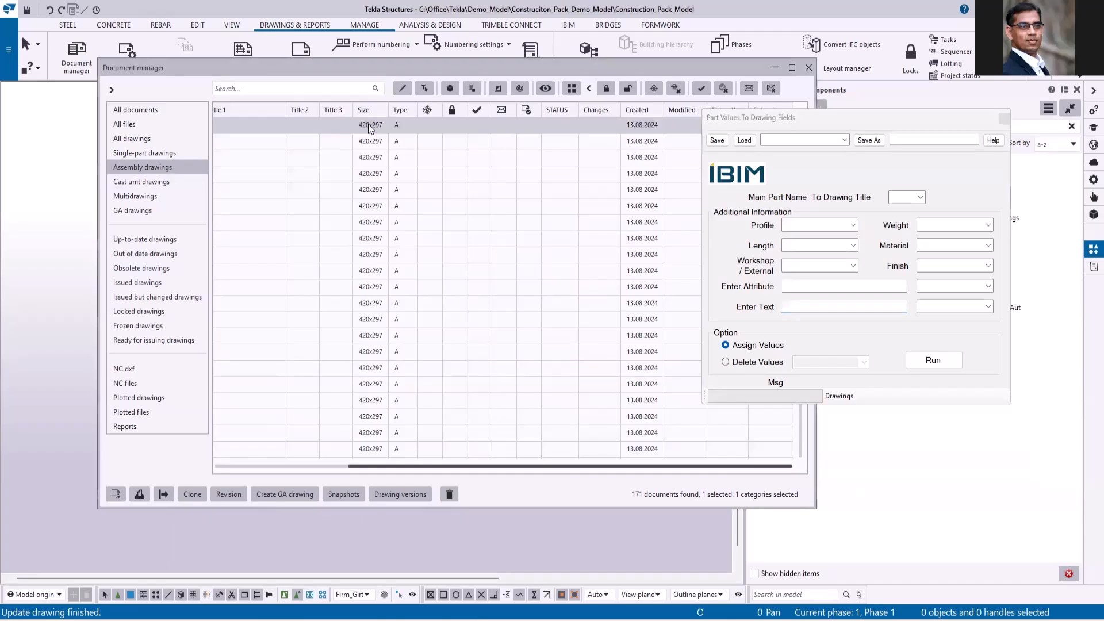
{"action": "key", "text": "ctrl+a"}
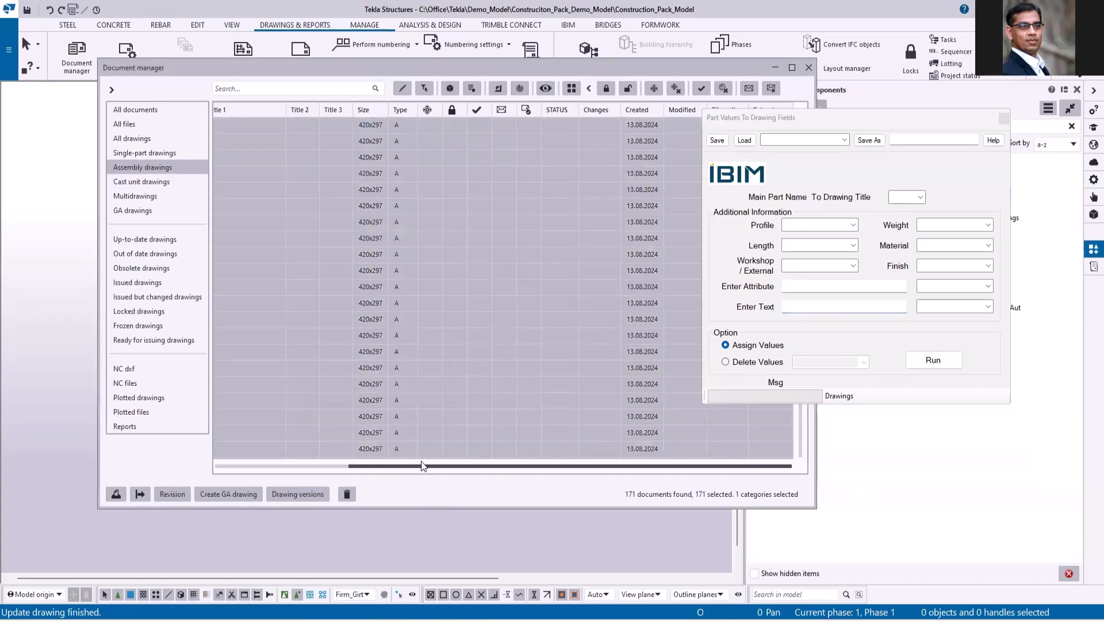
{"action": "left_click_drag", "start_coordinate": [422, 465], "coordinate": [317, 441]}
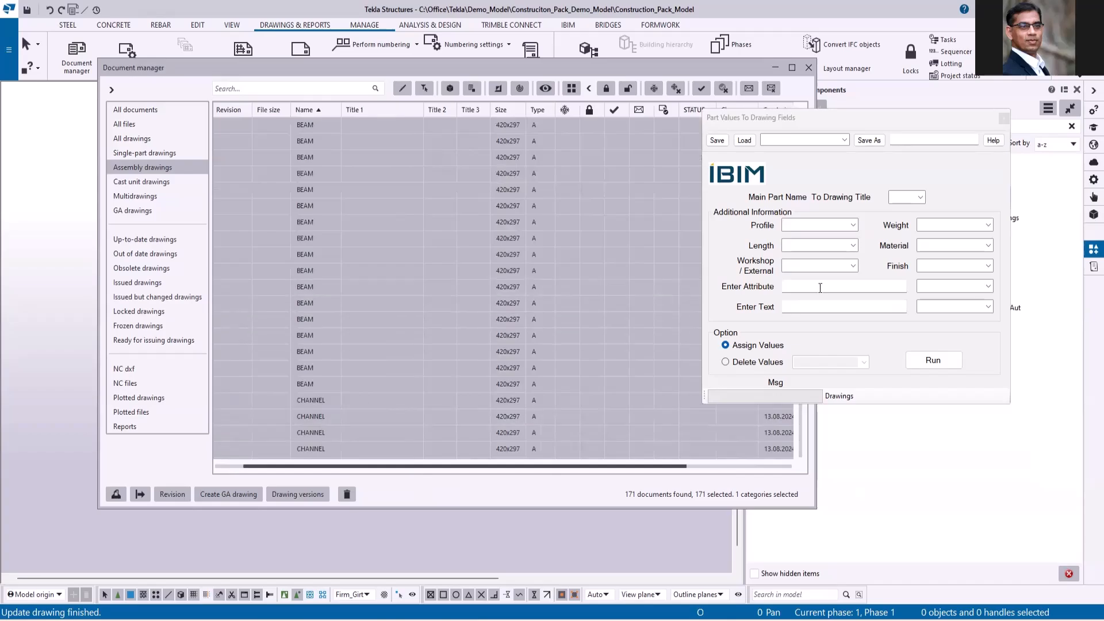
Assign profile to Title1, weight to Title2 and length to Title3 for the selected assembly drawings.
{"action": "left_click", "coordinate": [853, 225]}
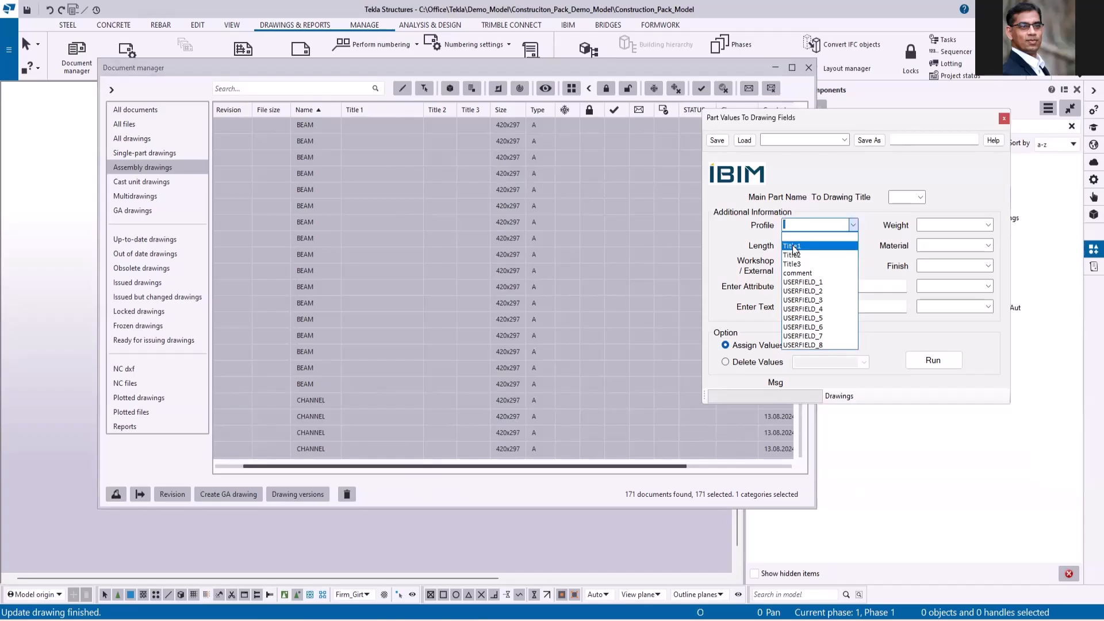
{"action": "left_click", "coordinate": [794, 247]}
{"action": "left_click", "coordinate": [988, 225]}
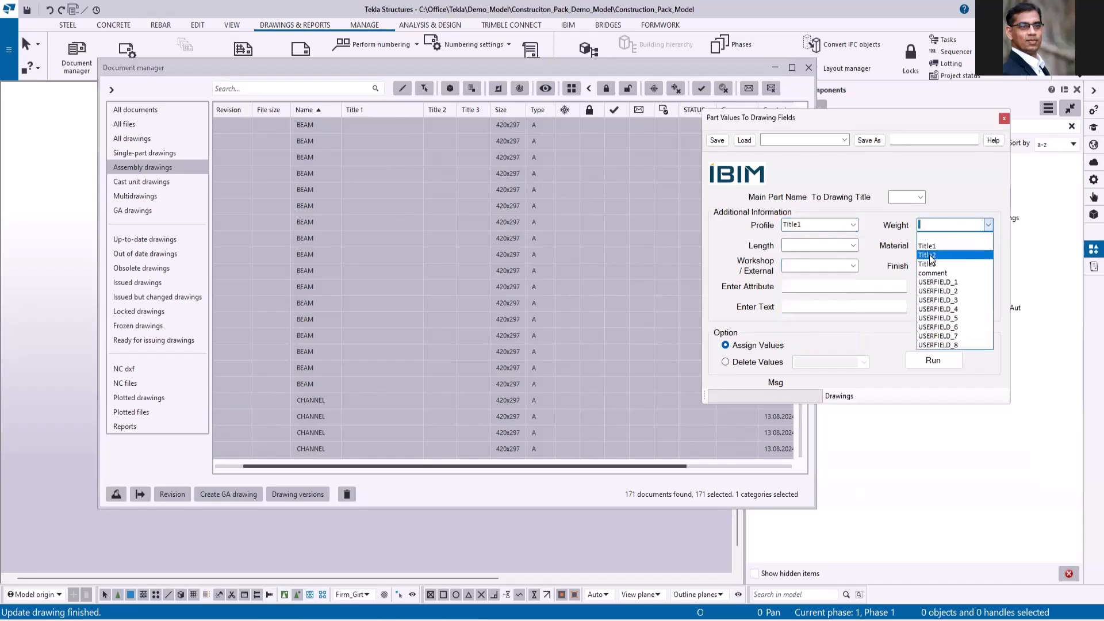
{"action": "left_click", "coordinate": [930, 249]}
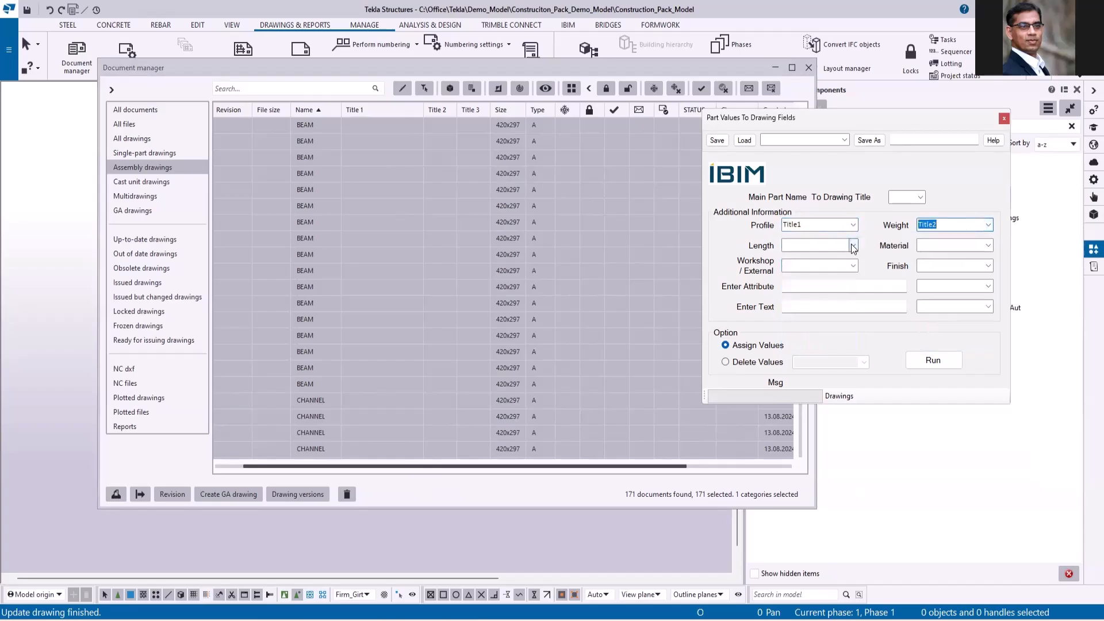
{"action": "left_click", "coordinate": [853, 246]}
{"action": "left_click", "coordinate": [792, 256]}
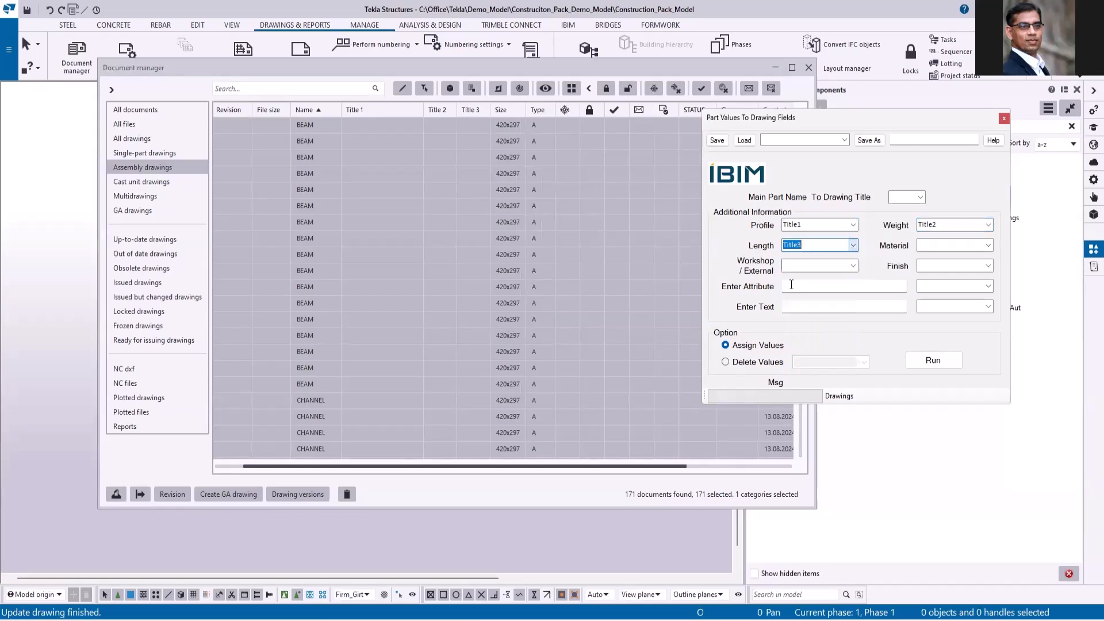
{"action": "left_click", "coordinate": [932, 362]}
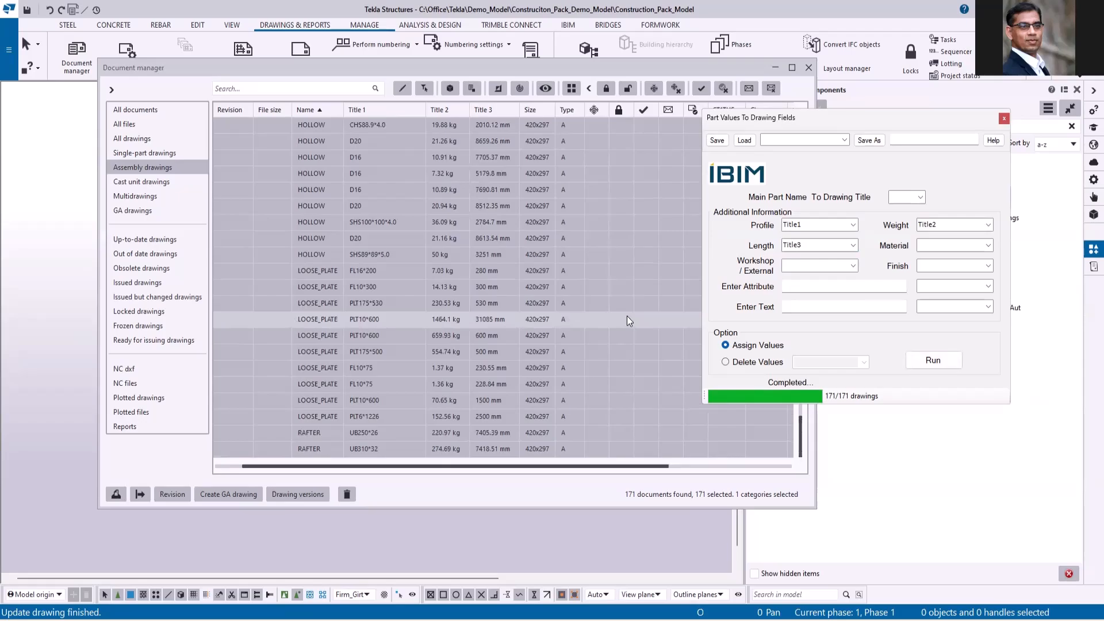
Assign the part values to all single-part drawings, with Main Part Name To Drawing Title set to Yes.
{"action": "left_click", "coordinate": [154, 154]}
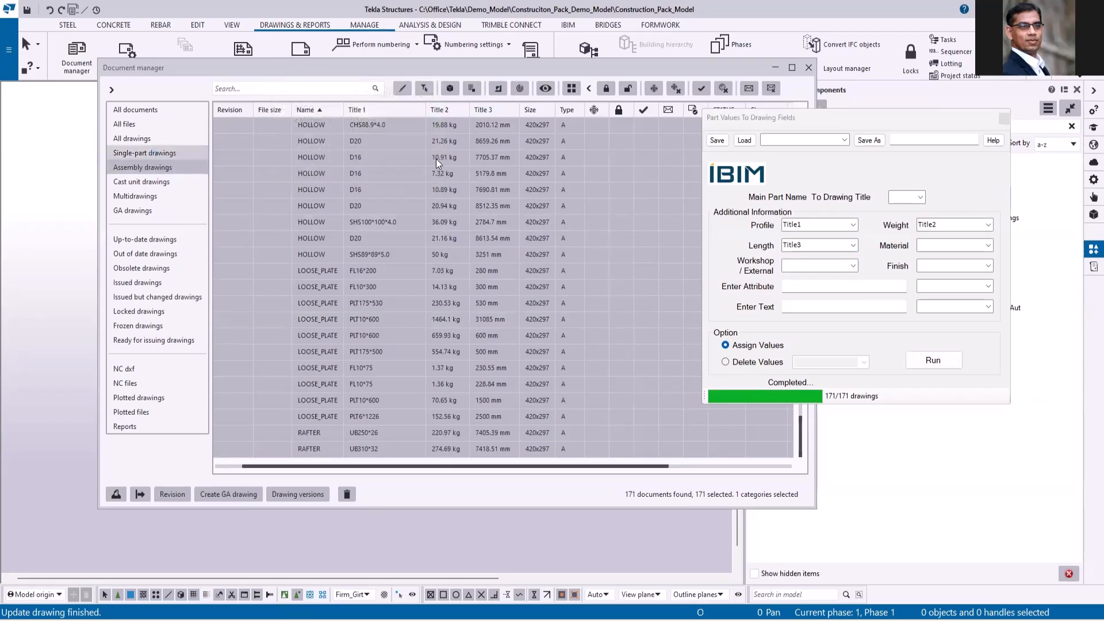
{"action": "left_click", "coordinate": [384, 126]}
{"action": "key", "text": "ctrl+a"}
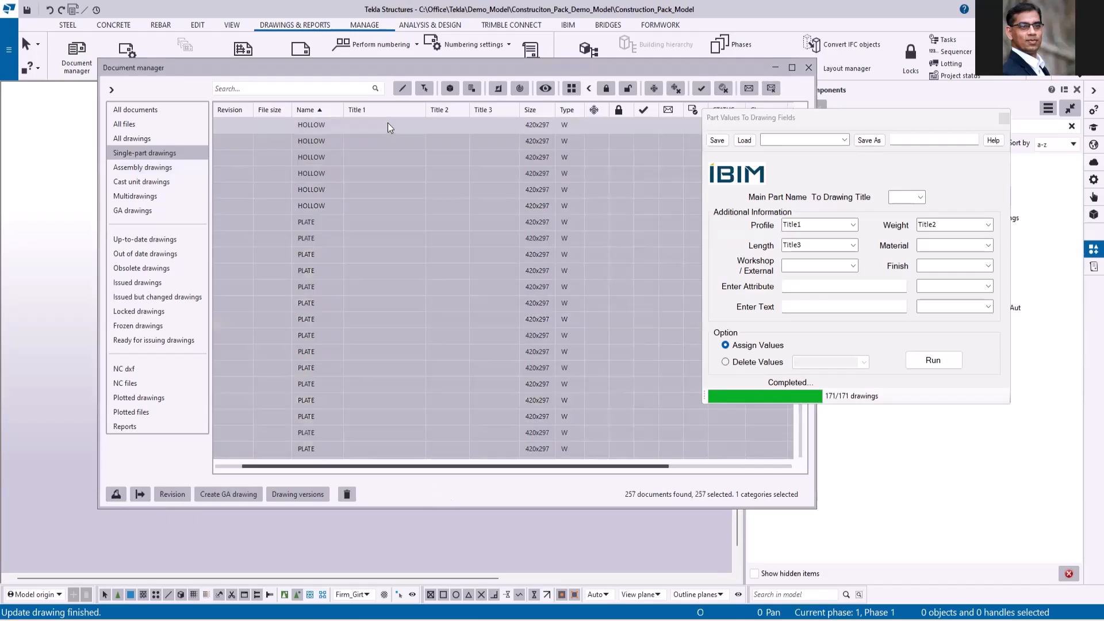
{"action": "left_click", "coordinate": [920, 198]}
{"action": "left_click", "coordinate": [902, 208]}
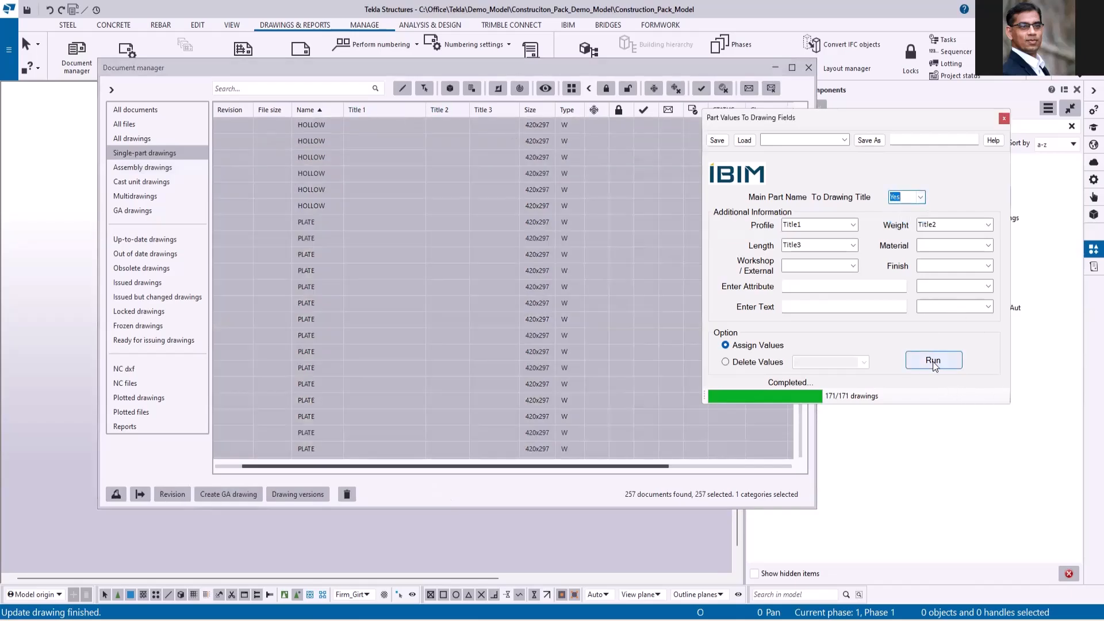
{"action": "left_click", "coordinate": [937, 363]}
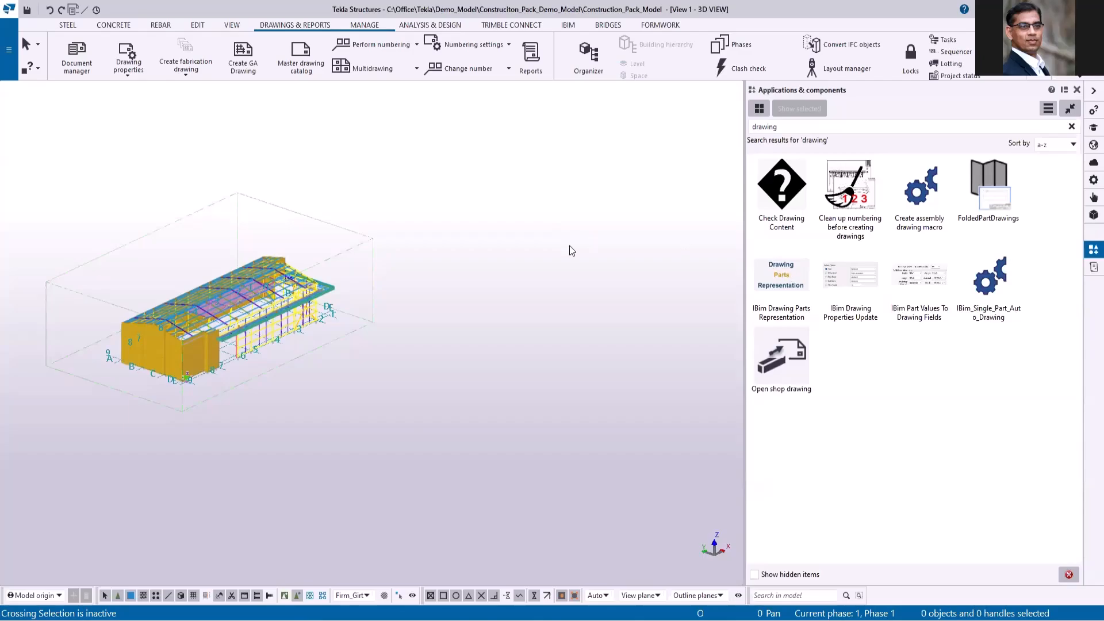
Open the IBim Drawing Parts Representation tool for transferring model colours to a drawing.
{"action": "scroll", "coordinate": [492, 250], "scroll_direction": "down", "scroll_amount": 1}
{"action": "scroll", "coordinate": [205, 350], "scroll_direction": "up", "scroll_amount": 2}
{"action": "scroll", "coordinate": [430, 208], "scroll_direction": "up", "scroll_amount": 3}
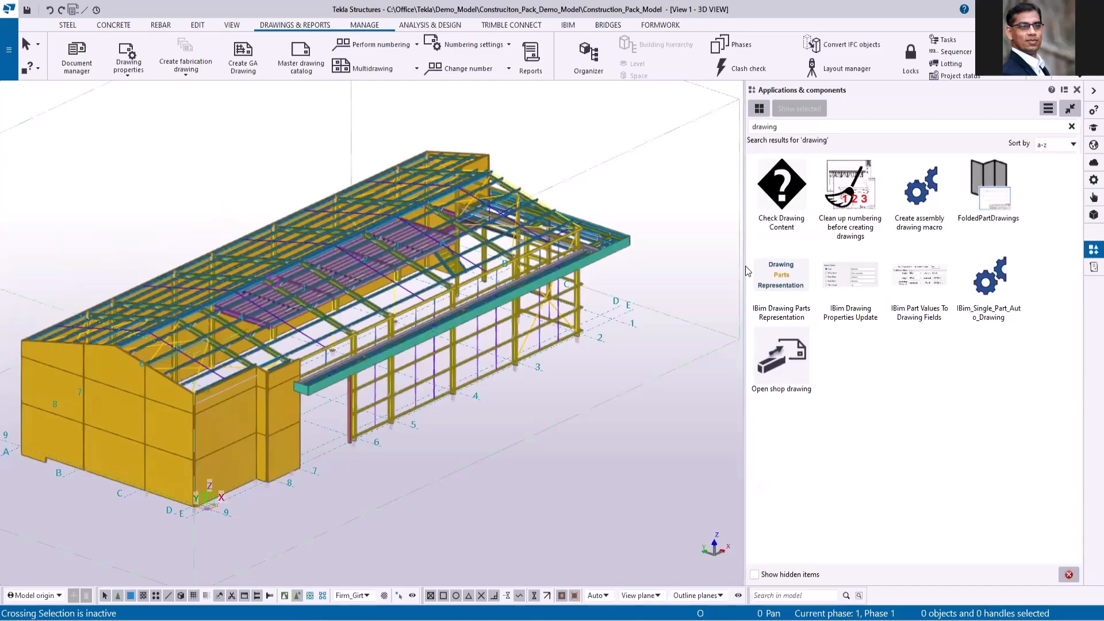
{"action": "left_click", "coordinate": [774, 282]}
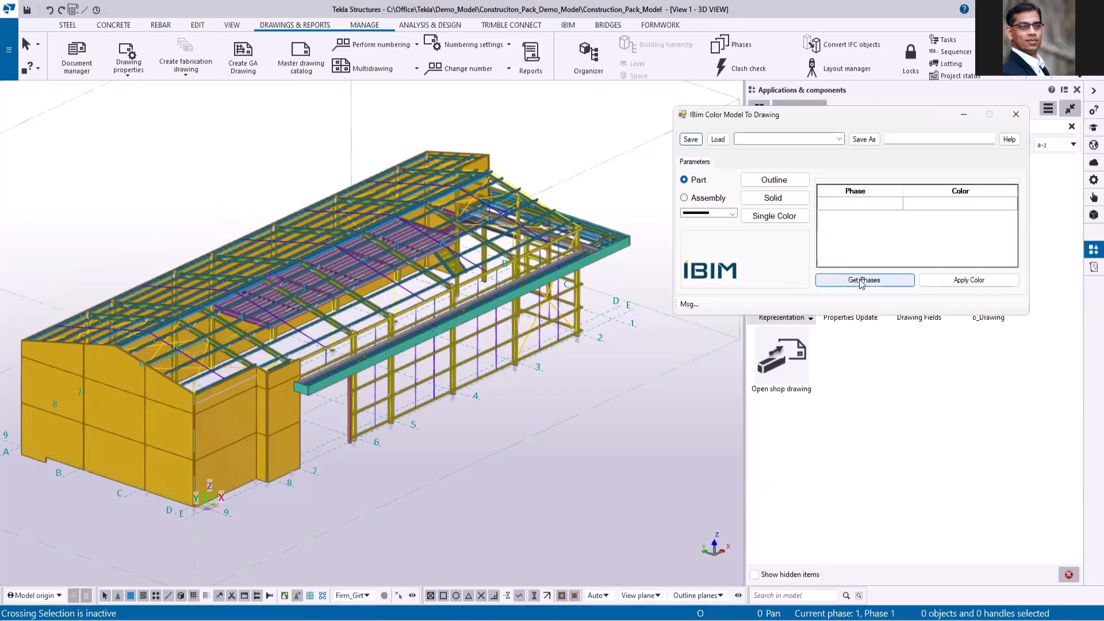
{"action": "left_click", "coordinate": [883, 282]}
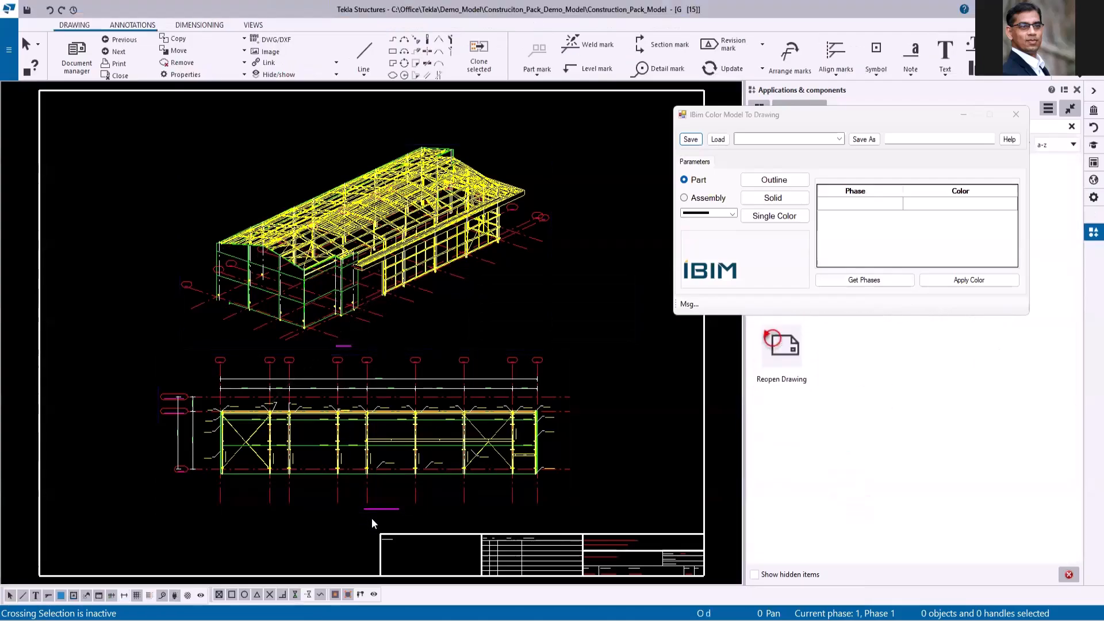
Apply the model colours as part outlines to the 3D and elevation views of the open GA drawing.
{"action": "scroll", "coordinate": [375, 512], "scroll_direction": "up", "scroll_amount": 4}
{"action": "scroll", "coordinate": [373, 443], "scroll_direction": "down", "scroll_amount": 4}
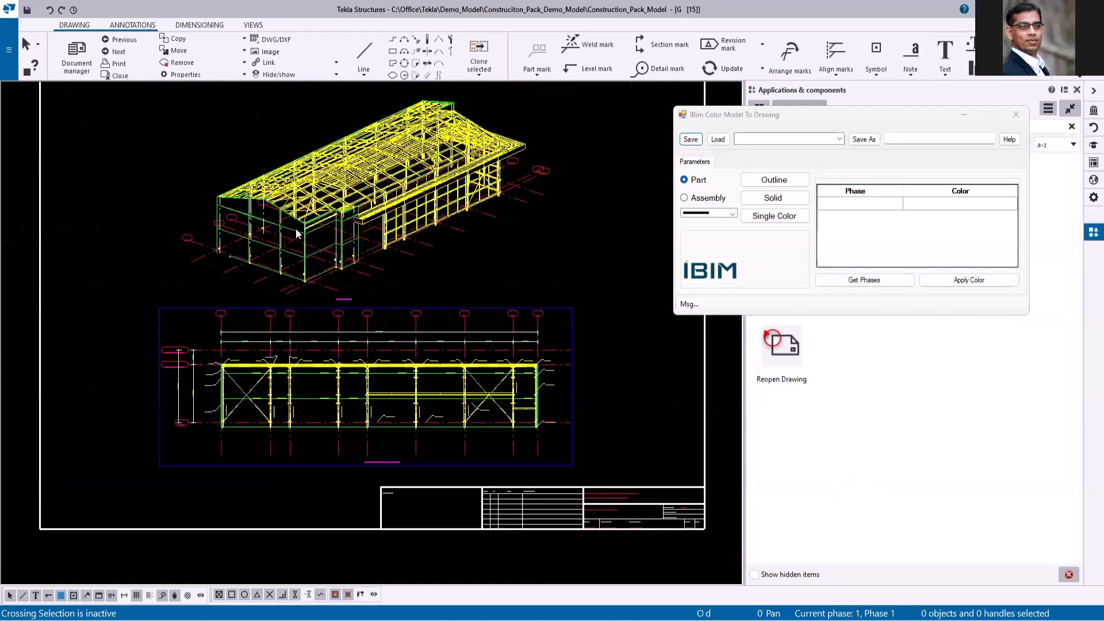
{"action": "left_click", "coordinate": [775, 180]}
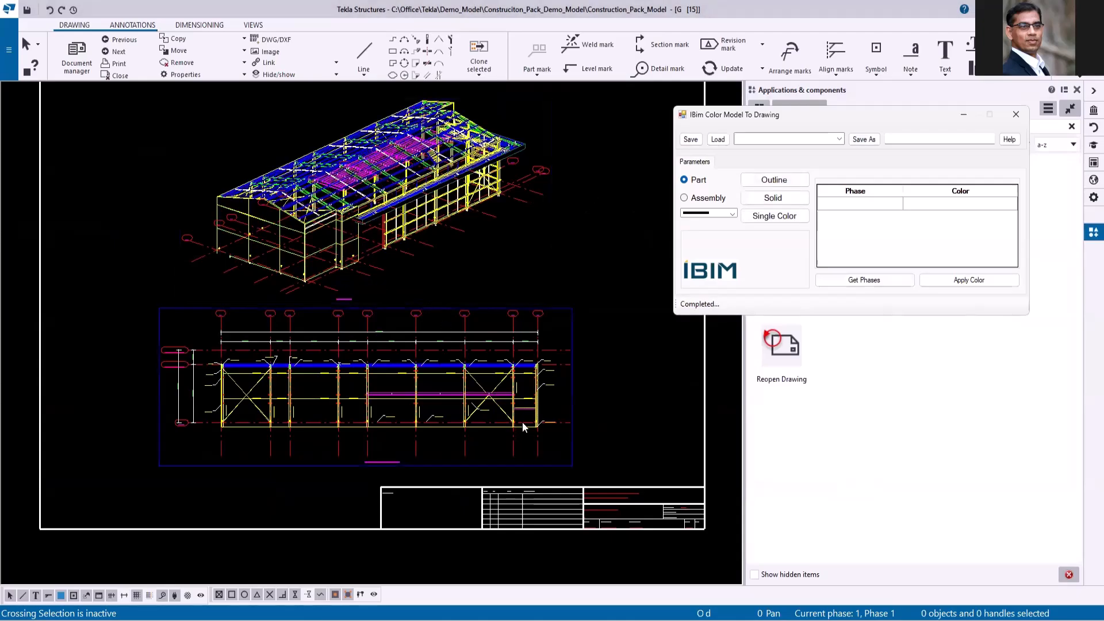
Tile the open views vertically and compare the part colours in the GA drawing with the 3D model view.
{"action": "left_click", "coordinate": [1088, 80]}
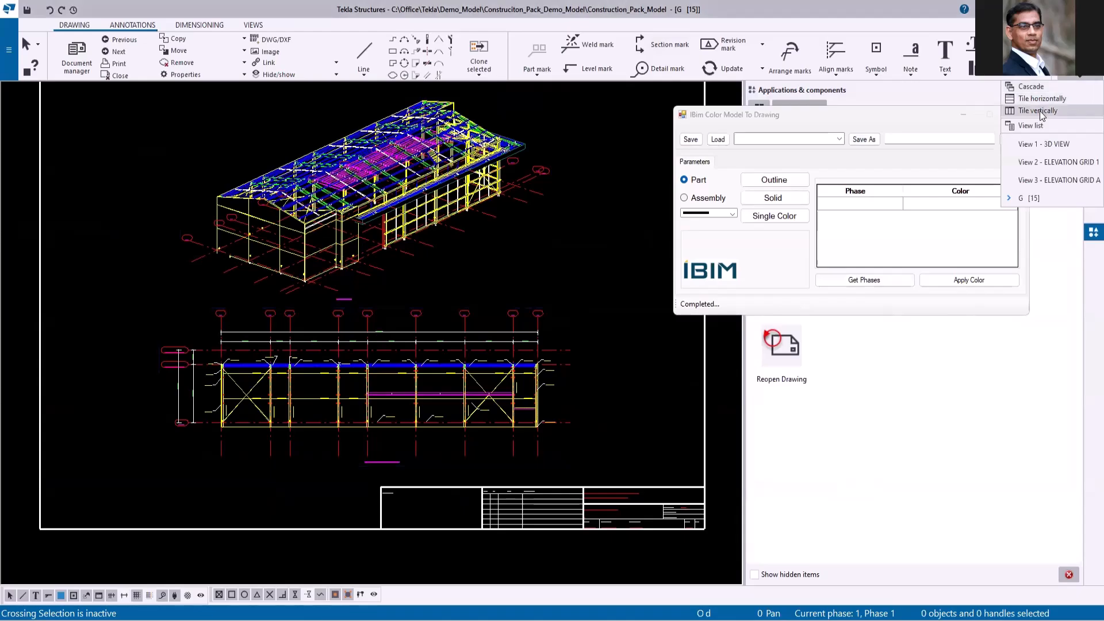
{"action": "left_click", "coordinate": [1040, 111]}
{"action": "left_click", "coordinate": [1016, 114]}
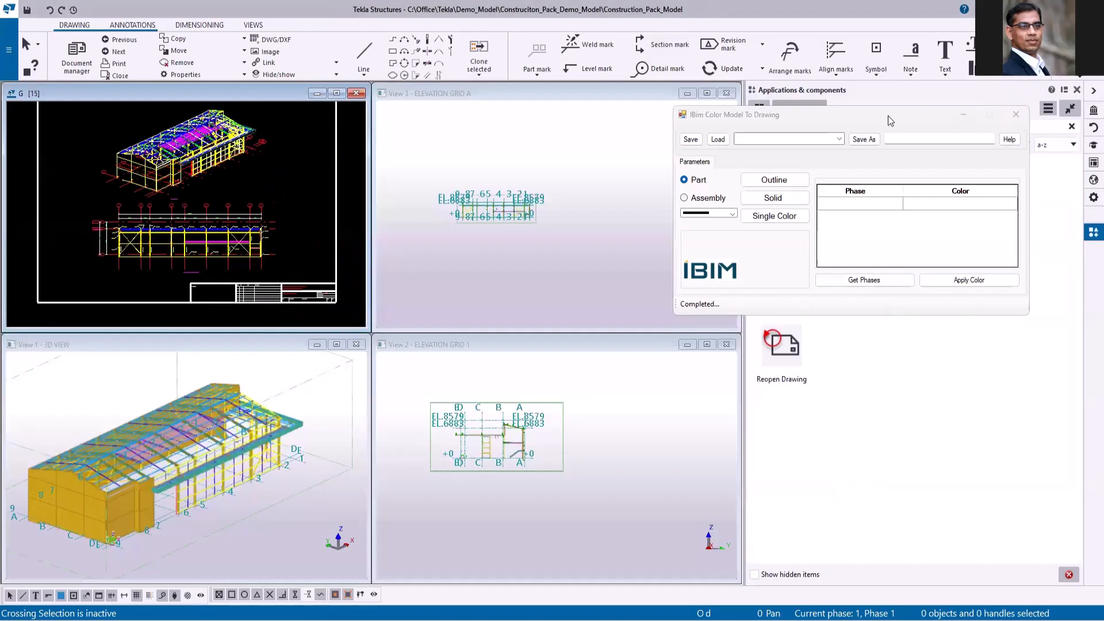
{"action": "scroll", "coordinate": [168, 223], "scroll_direction": "up", "scroll_amount": 1}
{"action": "scroll", "coordinate": [526, 328], "scroll_direction": "up", "scroll_amount": 2}
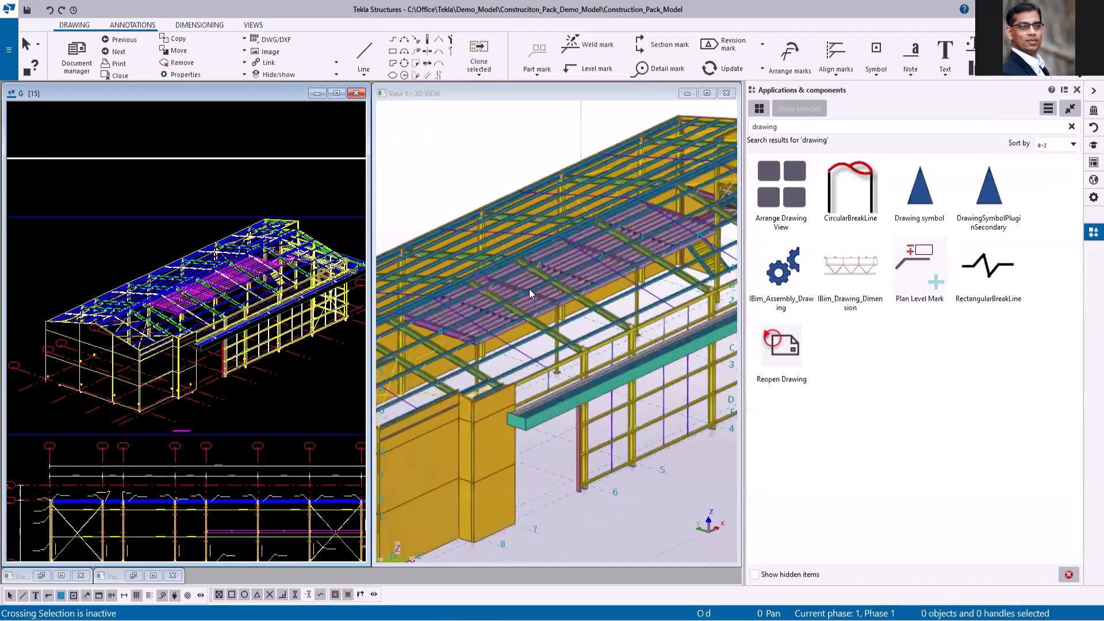
{"action": "scroll", "coordinate": [529, 289], "scroll_direction": "down", "scroll_amount": 5}
{"action": "scroll", "coordinate": [233, 157], "scroll_direction": "down", "scroll_amount": 2}
{"action": "left_click", "coordinate": [337, 93]}
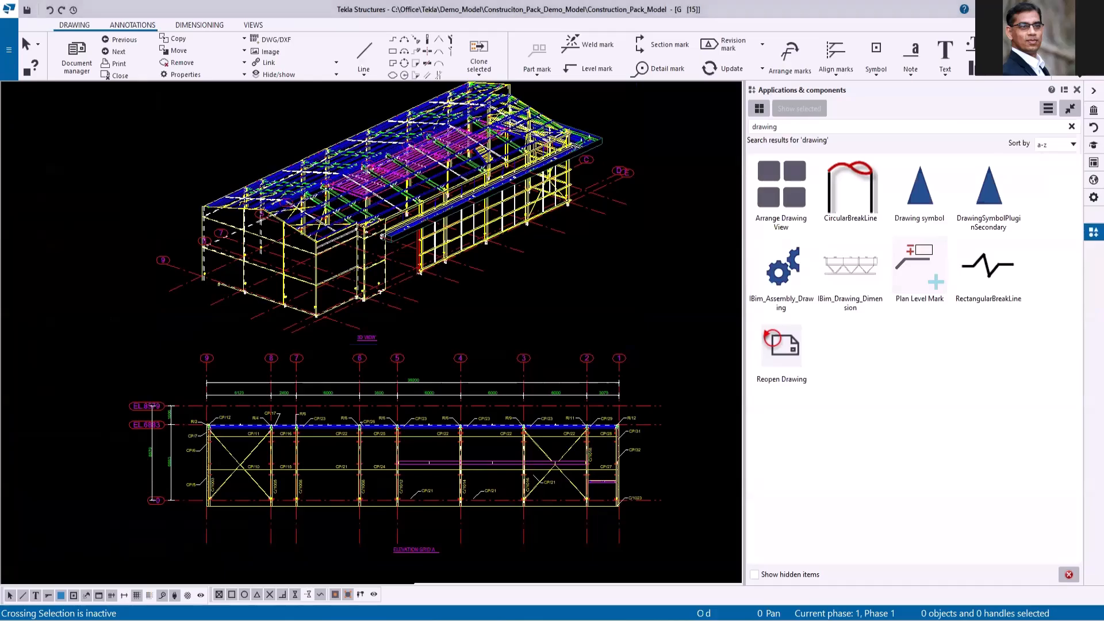
Apply the model colours as outlines by assembly in the GA drawing and inspect the wall framing.
{"action": "scroll", "coordinate": [330, 135], "scroll_direction": "up", "scroll_amount": 1}
{"action": "scroll", "coordinate": [333, 281], "scroll_direction": "up", "scroll_amount": 1}
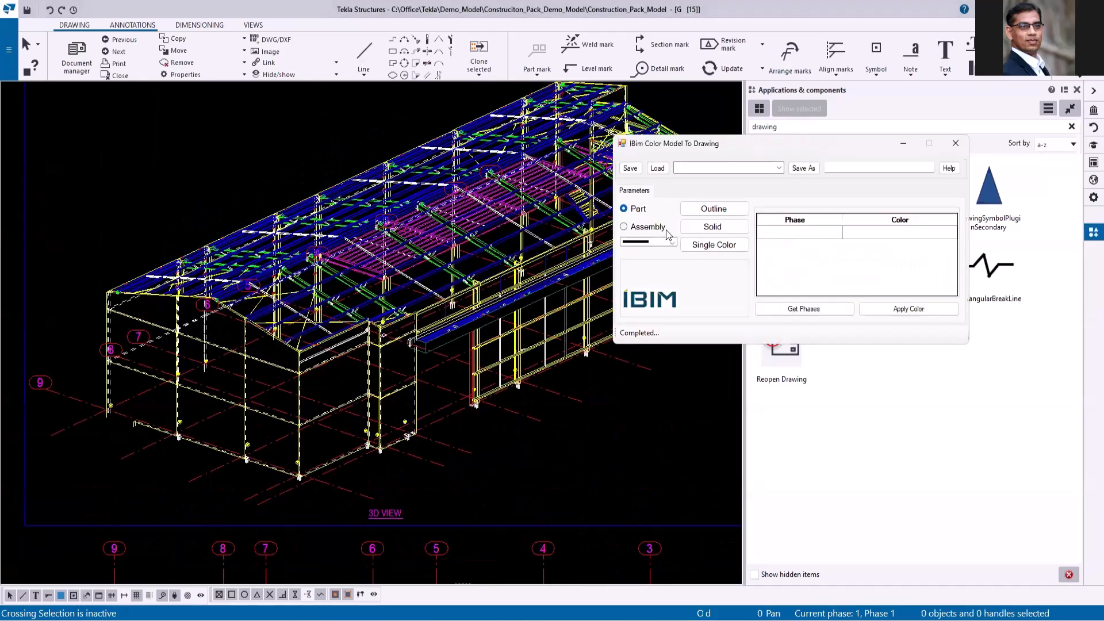
{"action": "left_click", "coordinate": [622, 227]}
{"action": "left_click", "coordinate": [716, 210]}
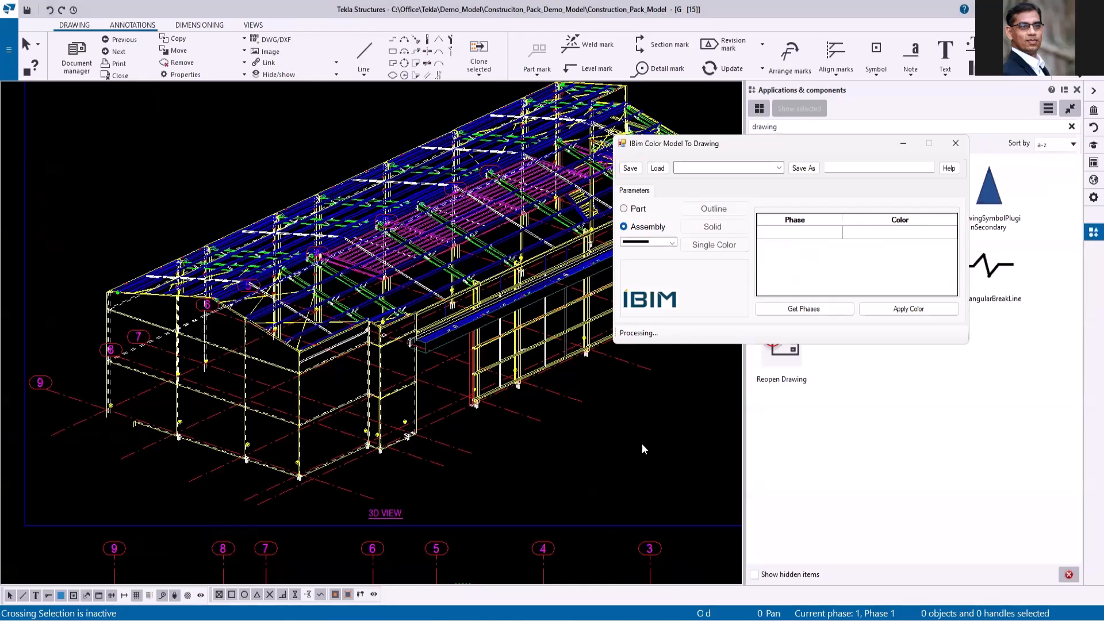
{"action": "scroll", "coordinate": [523, 335], "scroll_direction": "up", "scroll_amount": 3}
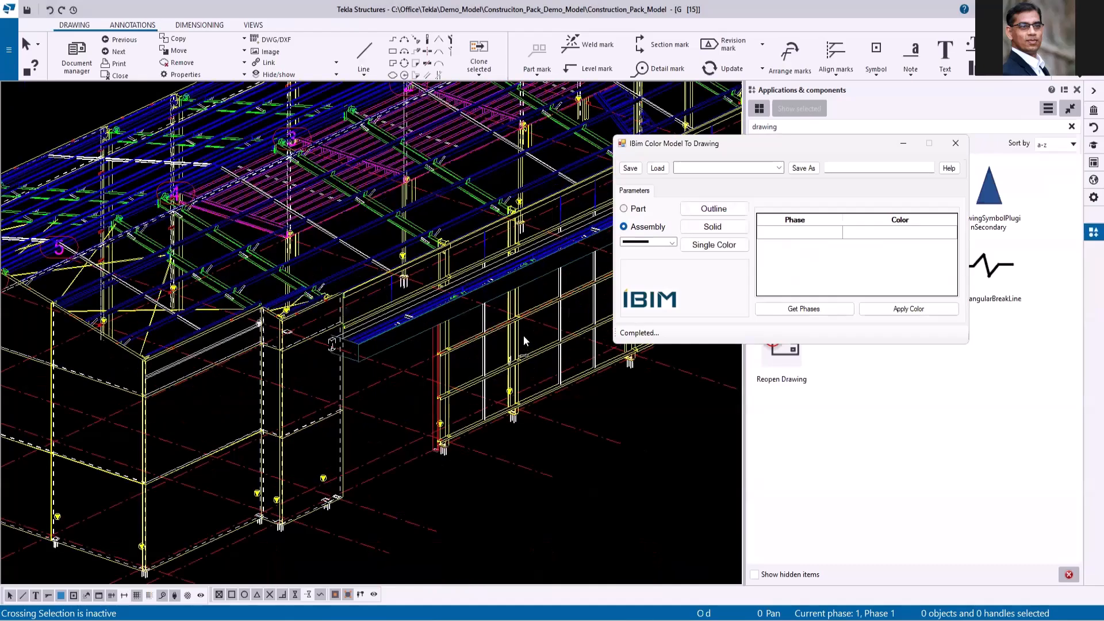
{"action": "scroll", "coordinate": [208, 437], "scroll_direction": "up", "scroll_amount": 5}
{"action": "scroll", "coordinate": [309, 437], "scroll_direction": "up", "scroll_amount": 2}
{"action": "scroll", "coordinate": [323, 243], "scroll_direction": "down", "scroll_amount": 5}
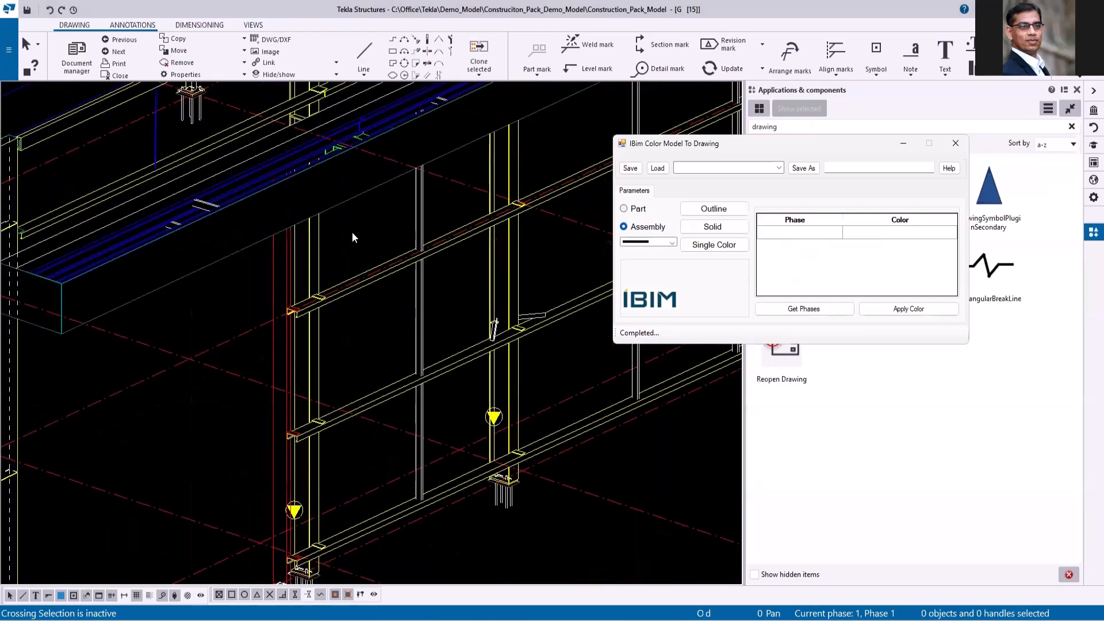
Apply a single grey colour by assembly to the parts in both views of the GA drawing.
{"action": "left_click", "coordinate": [672, 245]}
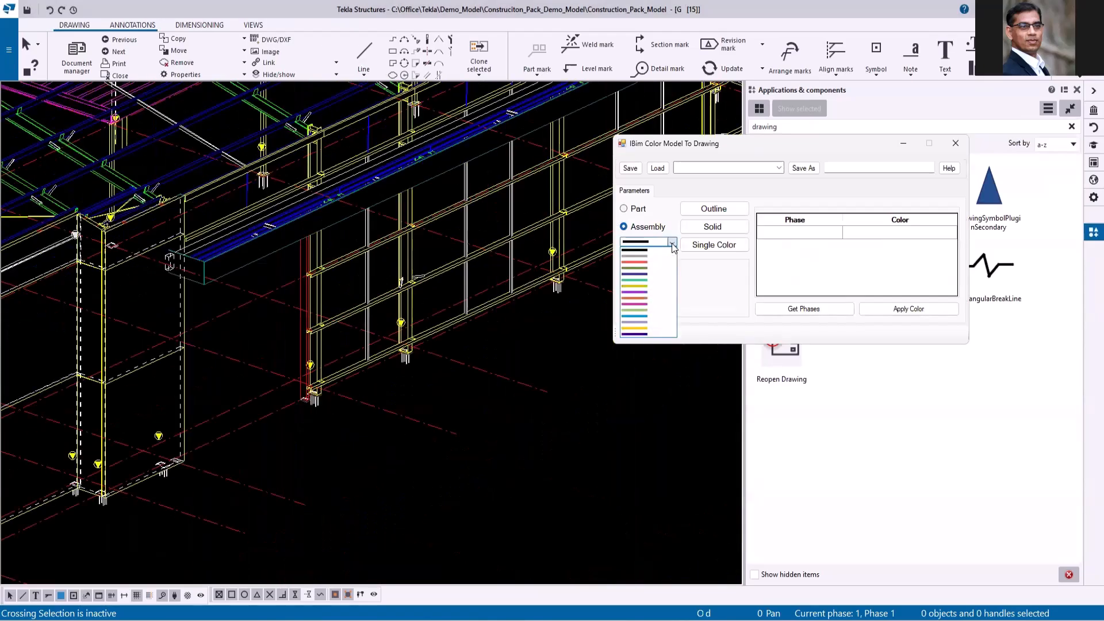
{"action": "left_click", "coordinate": [642, 253]}
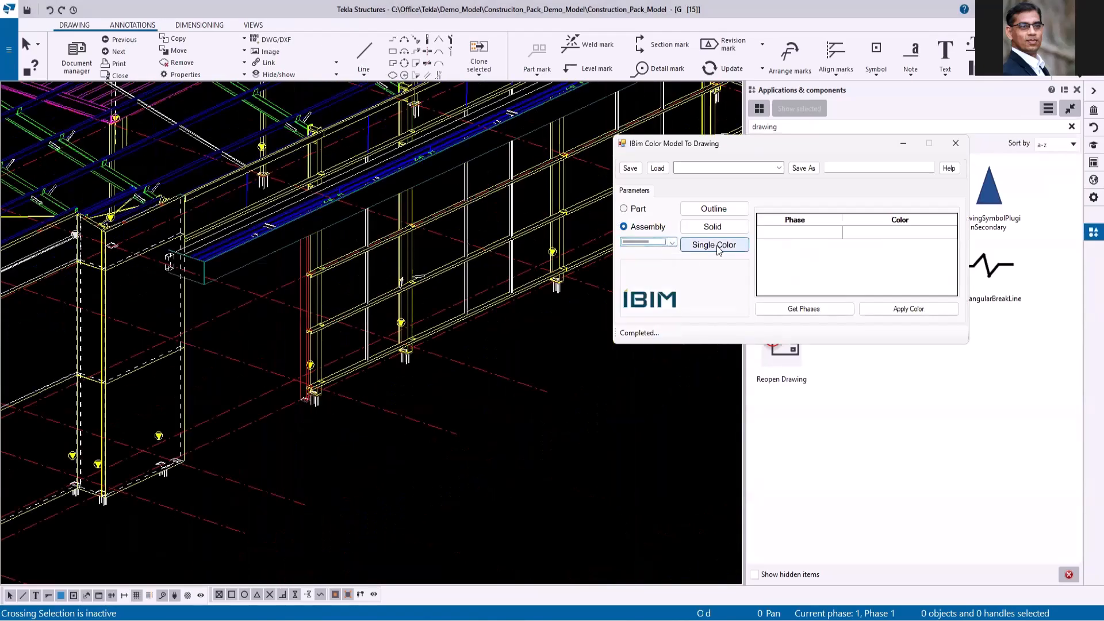
{"action": "left_click", "coordinate": [716, 245]}
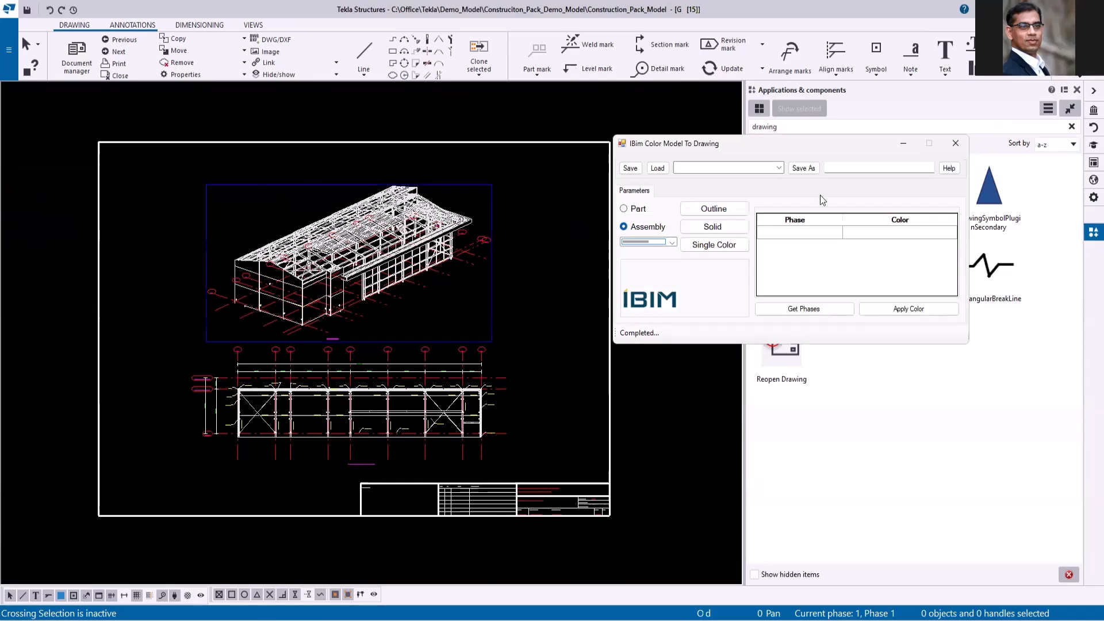
{"action": "scroll", "coordinate": [310, 193], "scroll_direction": "up", "scroll_amount": 2}
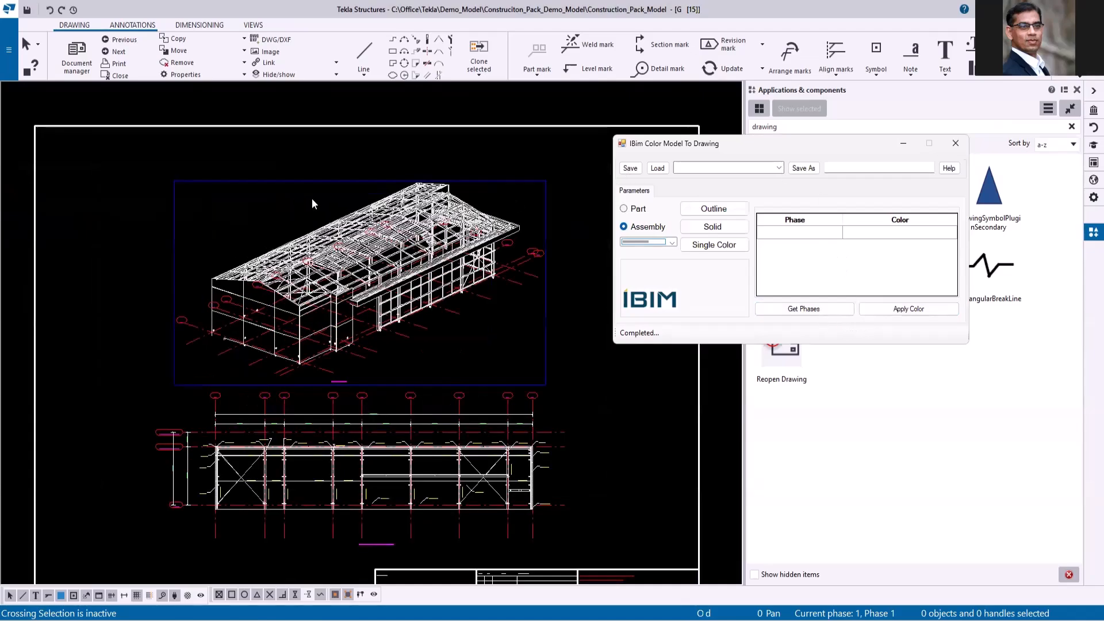
Load the model phases and colour the drawing parts by phase: 1 red, 2 teal, 3 purple and 4 grey.
{"action": "left_click", "coordinate": [819, 313]}
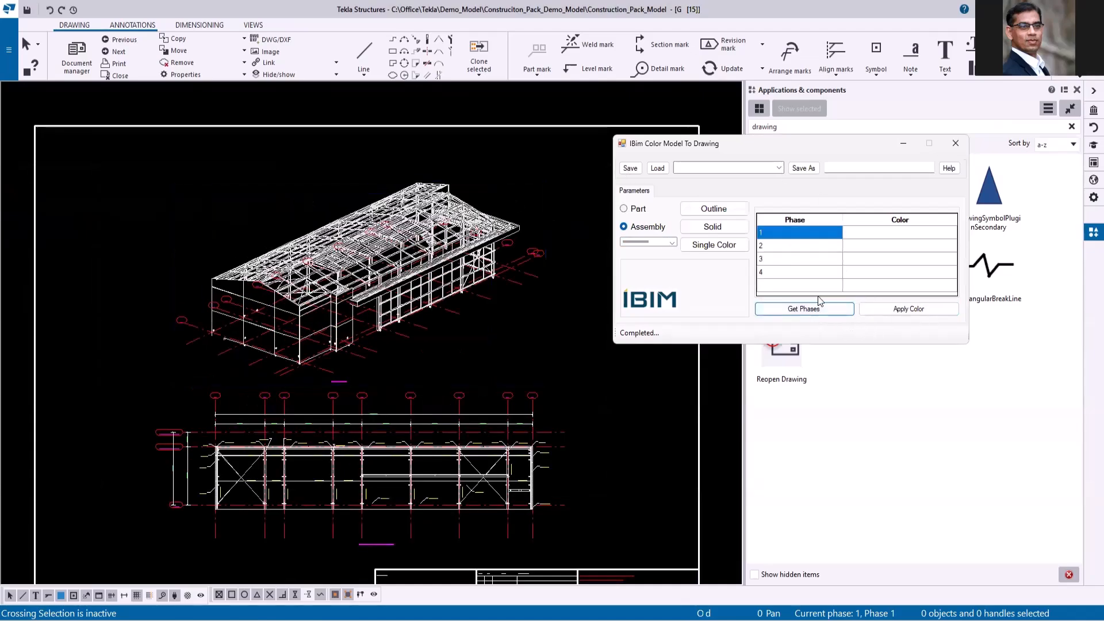
{"action": "left_click", "coordinate": [945, 237]}
{"action": "left_click", "coordinate": [947, 231]}
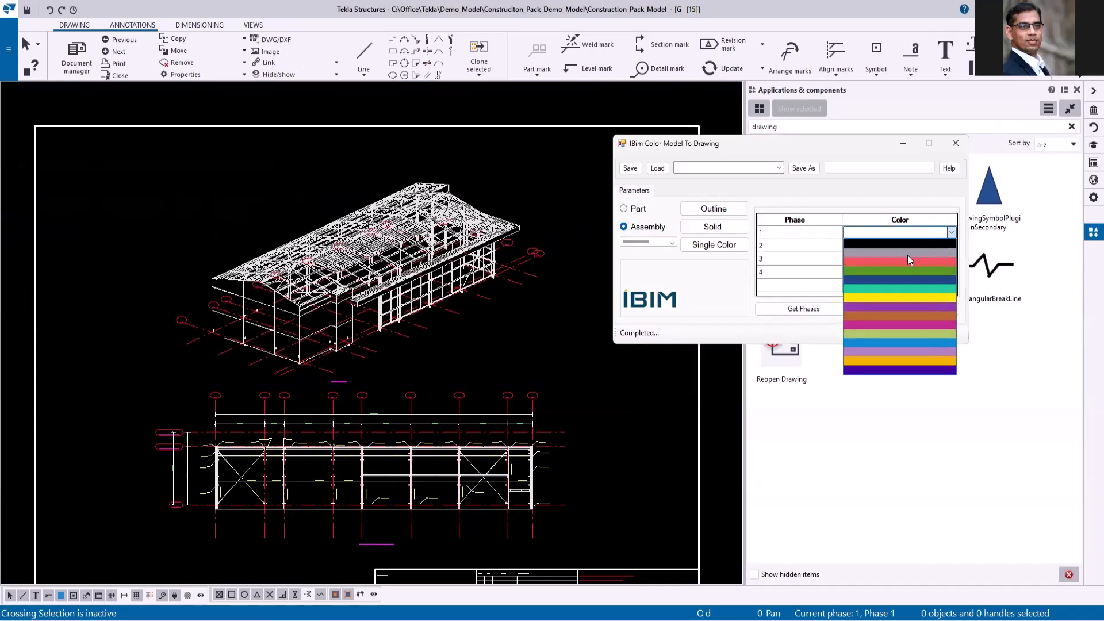
{"action": "left_click", "coordinate": [903, 261]}
{"action": "left_click", "coordinate": [949, 249]}
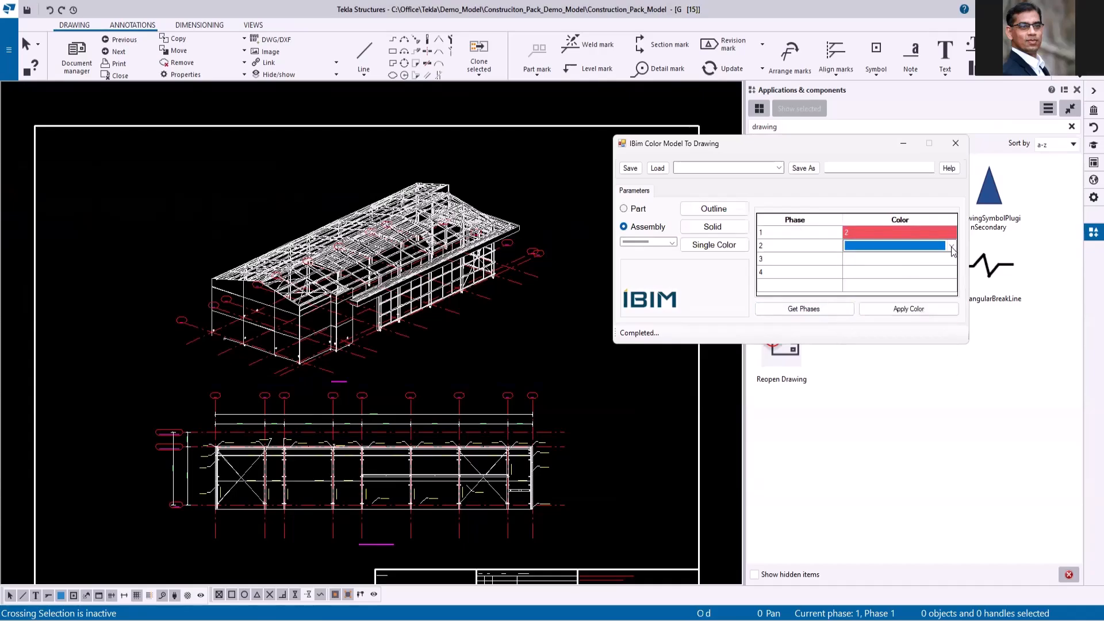
{"action": "left_click", "coordinate": [951, 246]}
{"action": "left_click", "coordinate": [876, 306]}
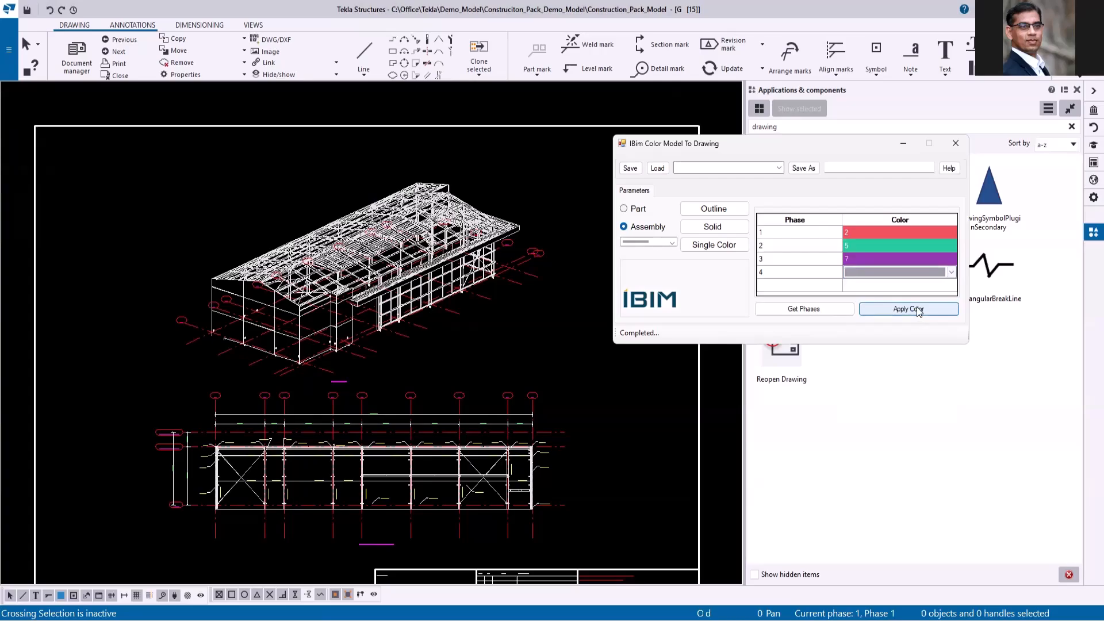
{"action": "left_click", "coordinate": [919, 310]}
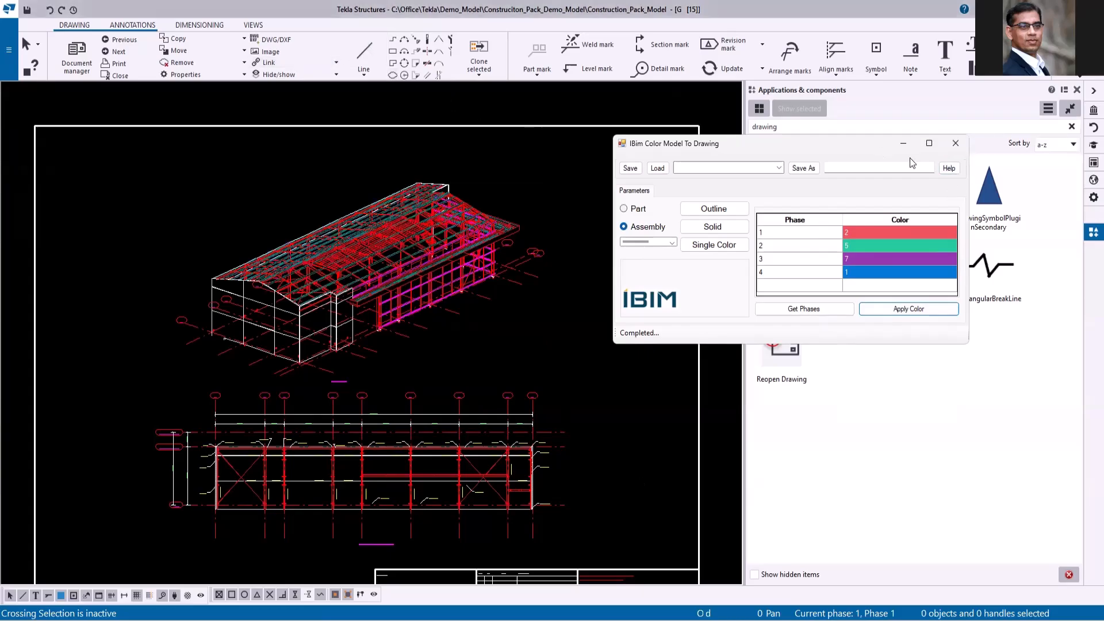
{"action": "left_click", "coordinate": [954, 146]}
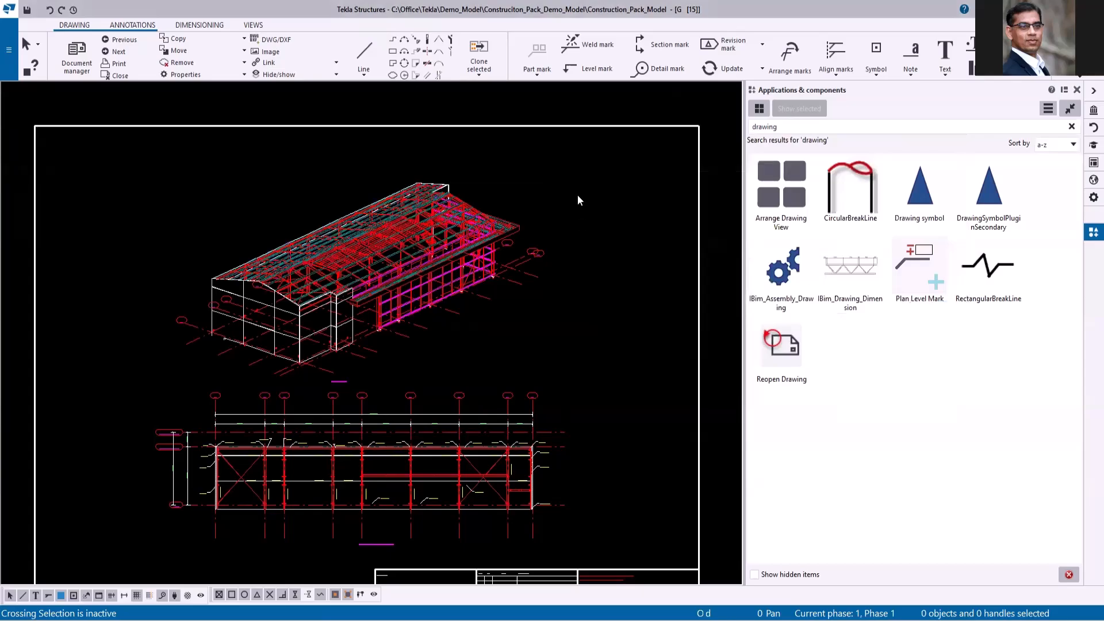
Leave the GA drawing and open the IBim GA Mark And View Names tool with Title1 as the target for view names.
{"action": "left_click", "coordinate": [120, 76]}
{"action": "type", "text": "GA"}
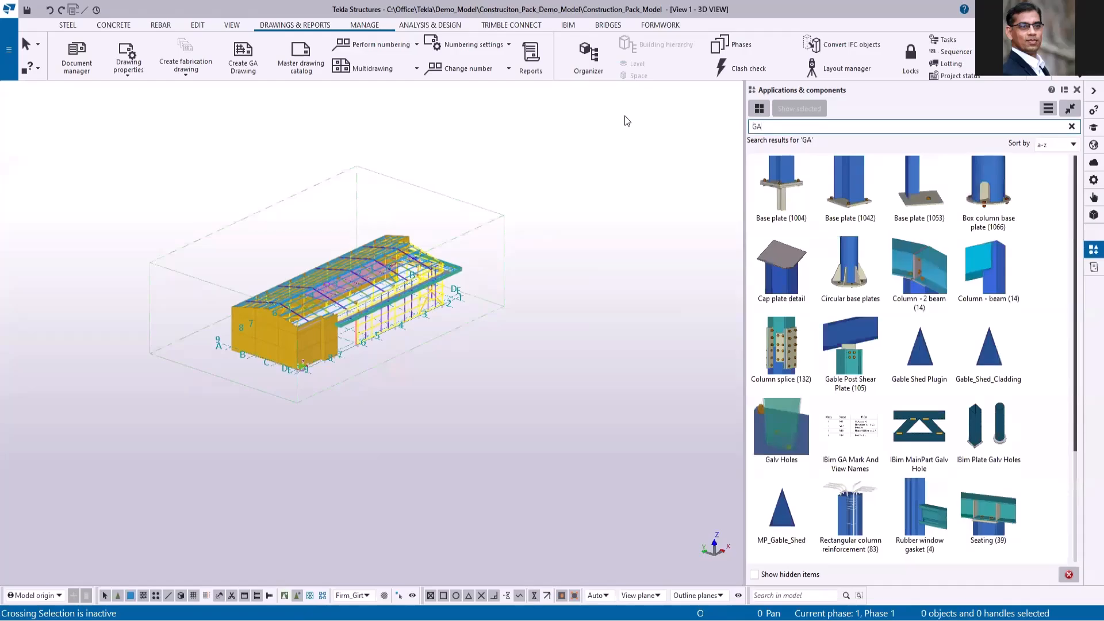
{"action": "left_click", "coordinate": [851, 426]}
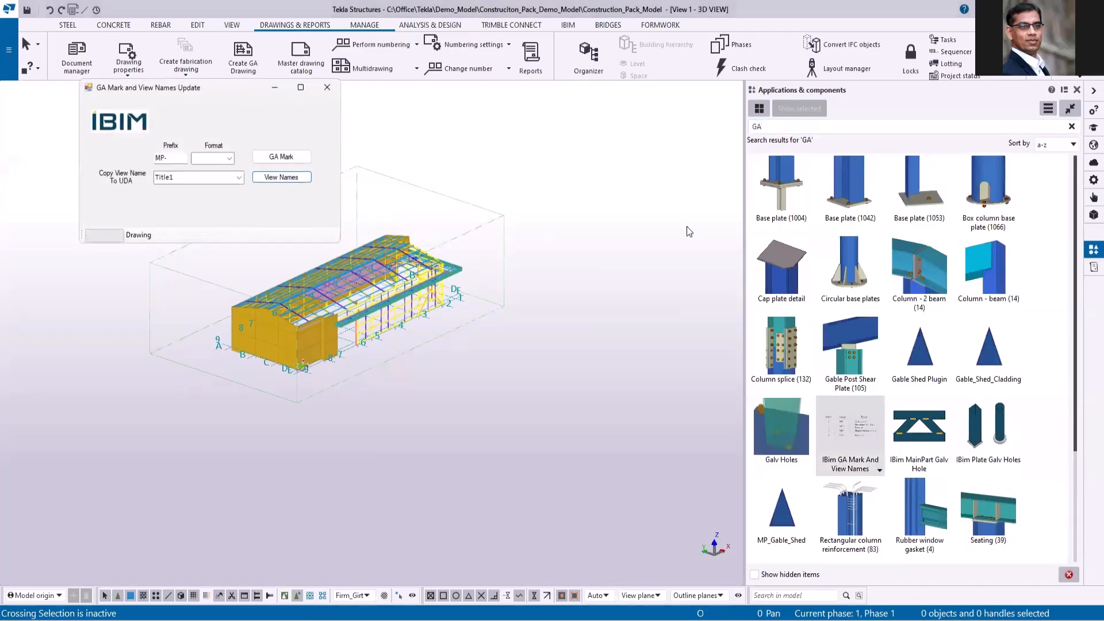
{"action": "left_click_drag", "start_coordinate": [222, 88], "coordinate": [731, 97]}
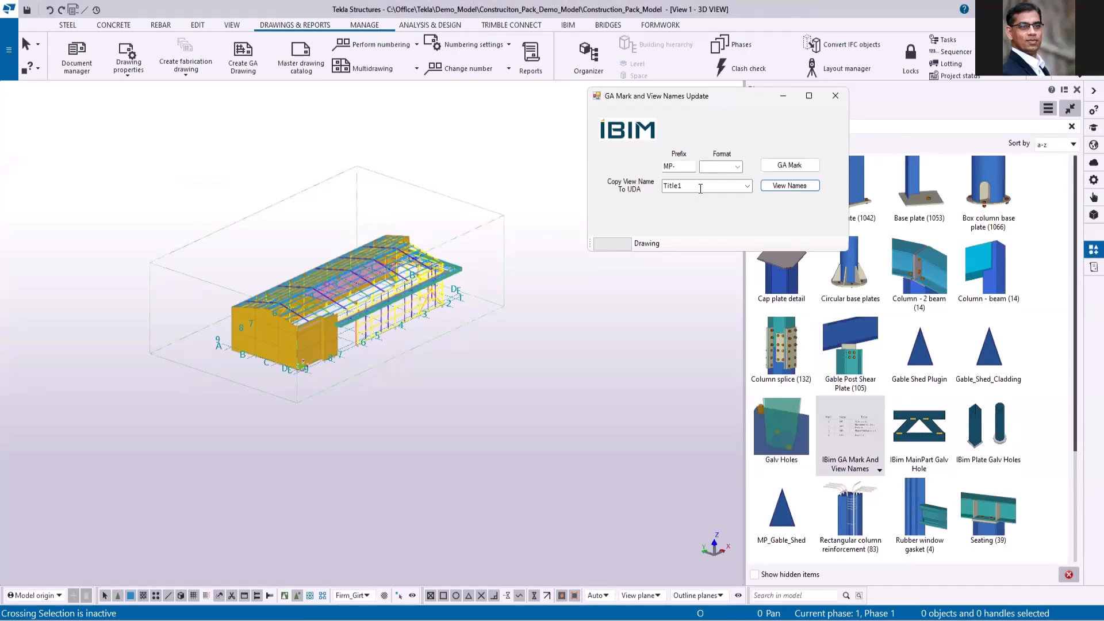
{"action": "left_click", "coordinate": [747, 186]}
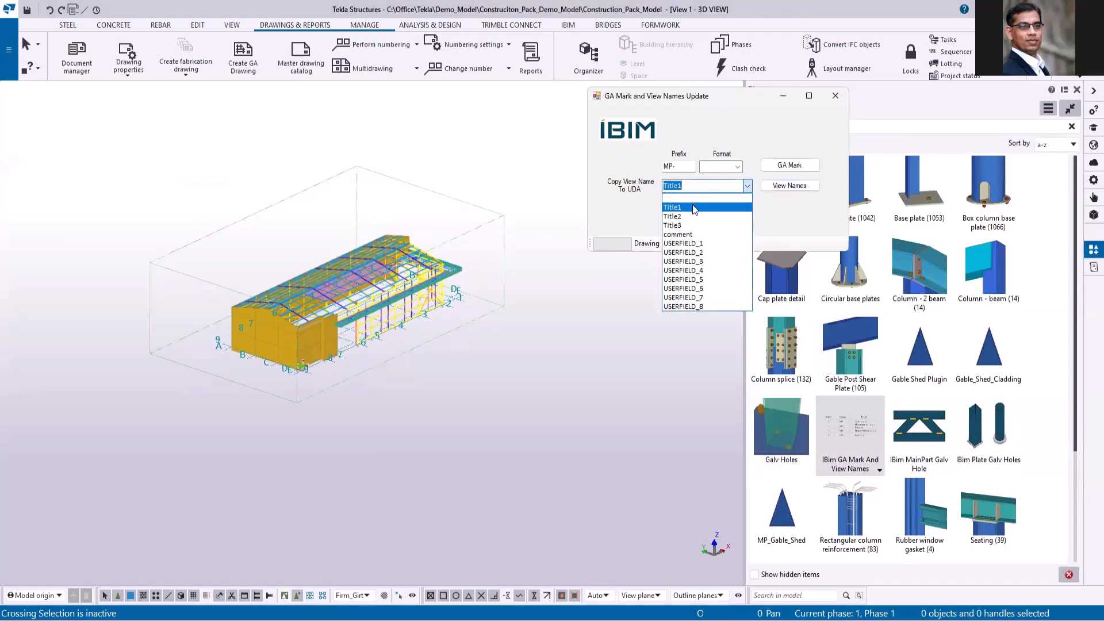
{"action": "left_click", "coordinate": [695, 208]}
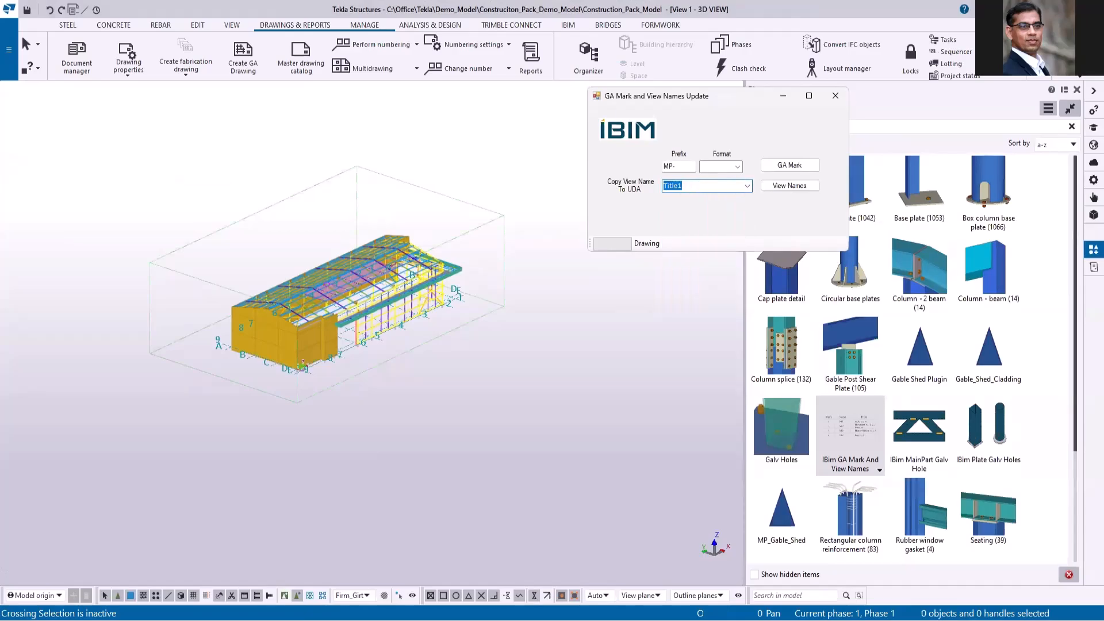
Open GA drawing 15 from the document manager, examine its view names and title block, and close it.
{"action": "key", "text": "alt+Tab"}
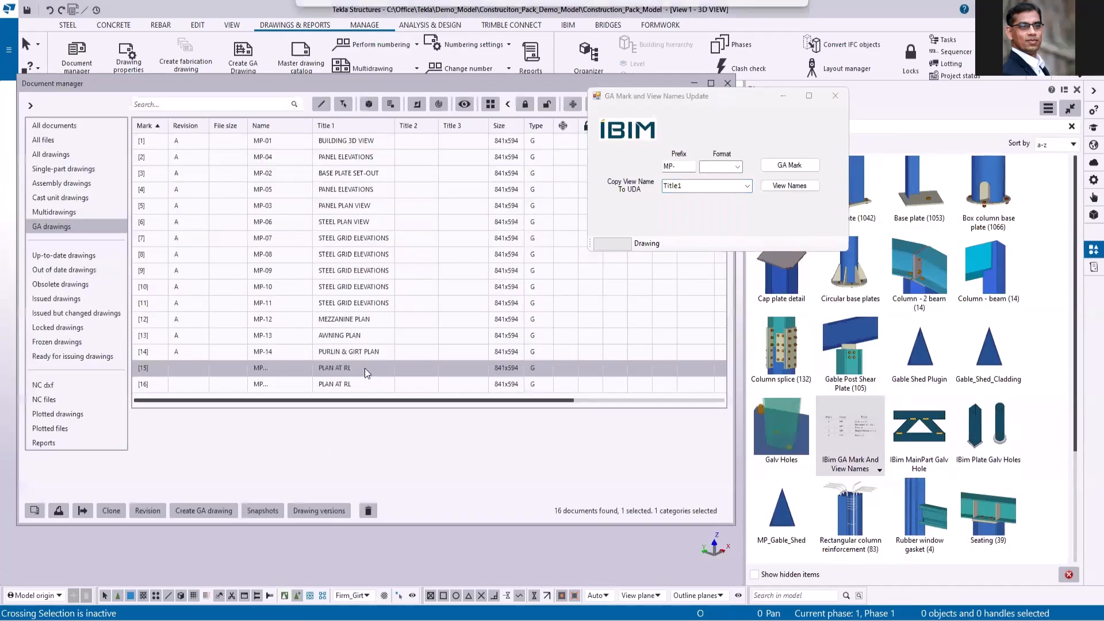
{"action": "double_click", "coordinate": [335, 368]}
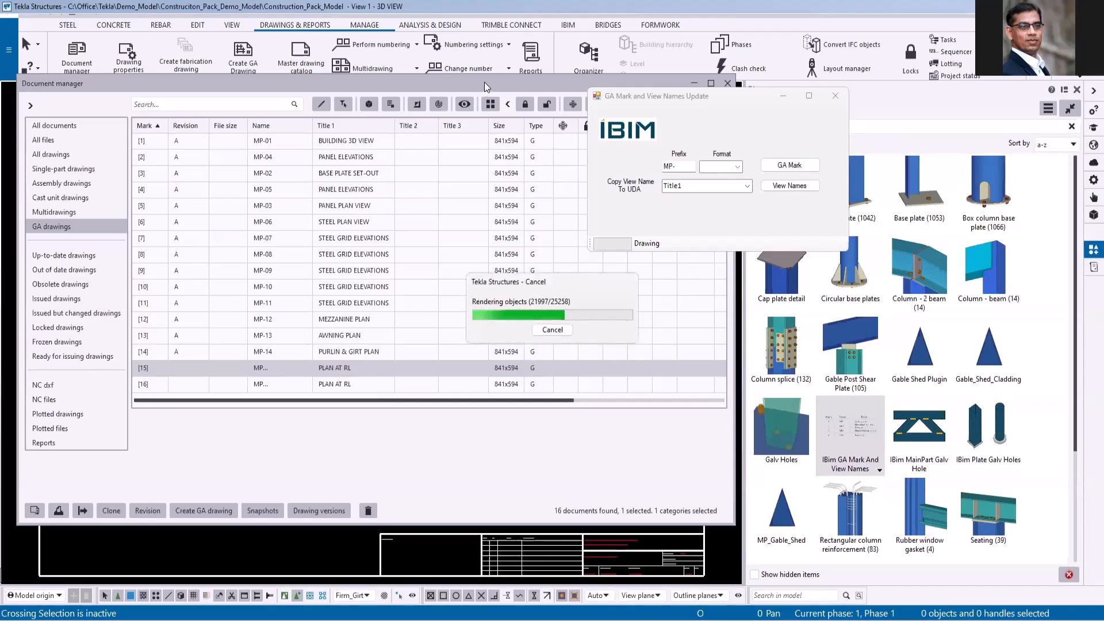
{"action": "scroll", "coordinate": [407, 523], "scroll_direction": "up", "scroll_amount": 5}
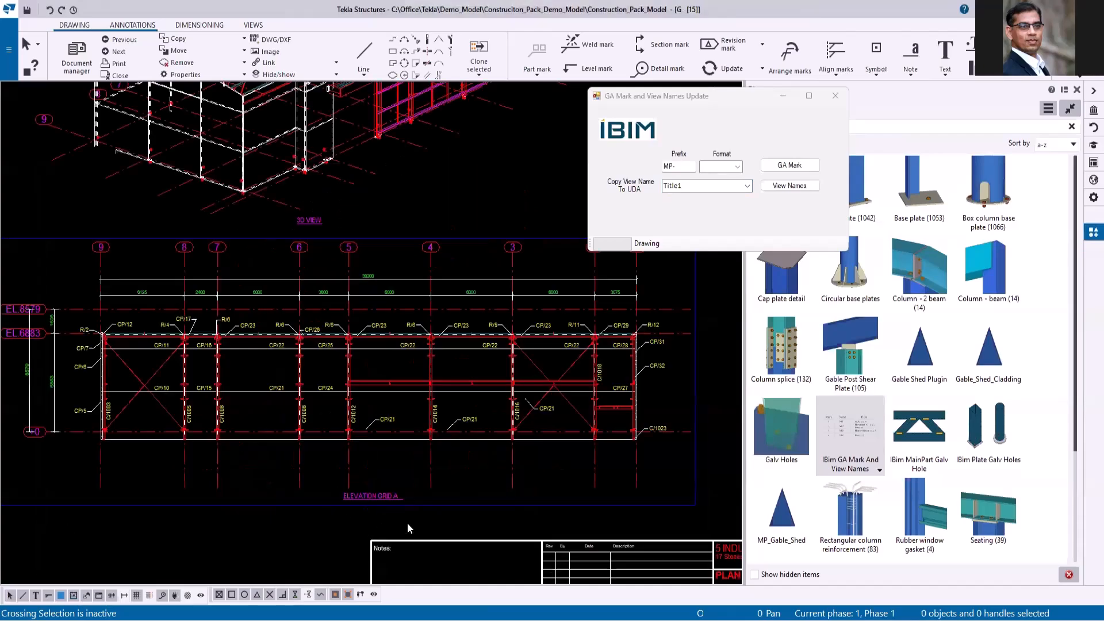
{"action": "scroll", "coordinate": [394, 491], "scroll_direction": "down", "scroll_amount": 3}
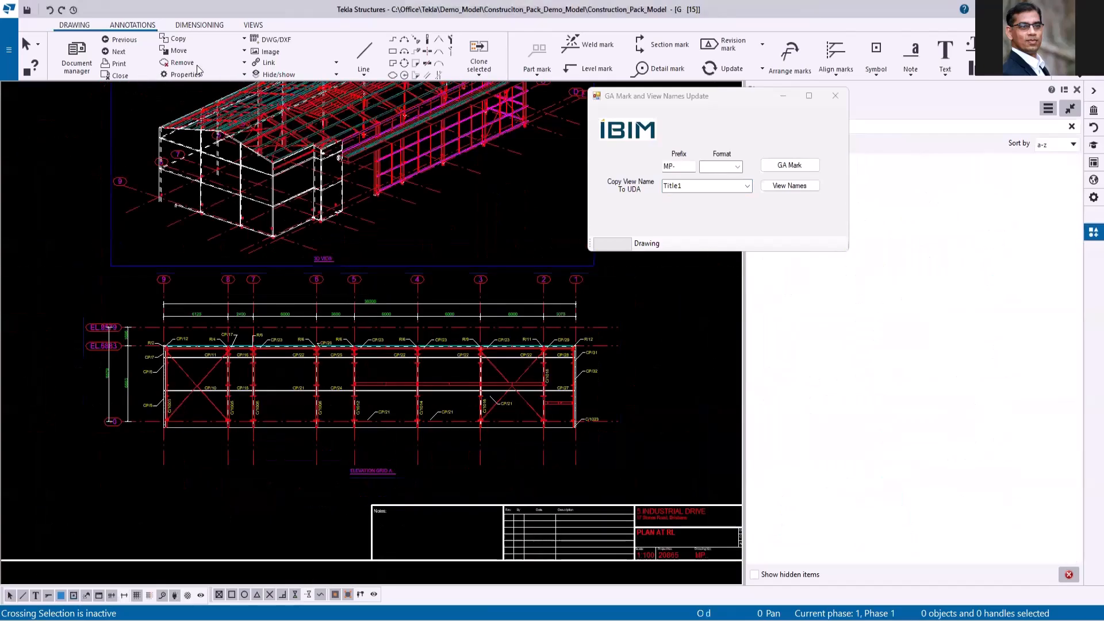
{"action": "left_click", "coordinate": [121, 75]}
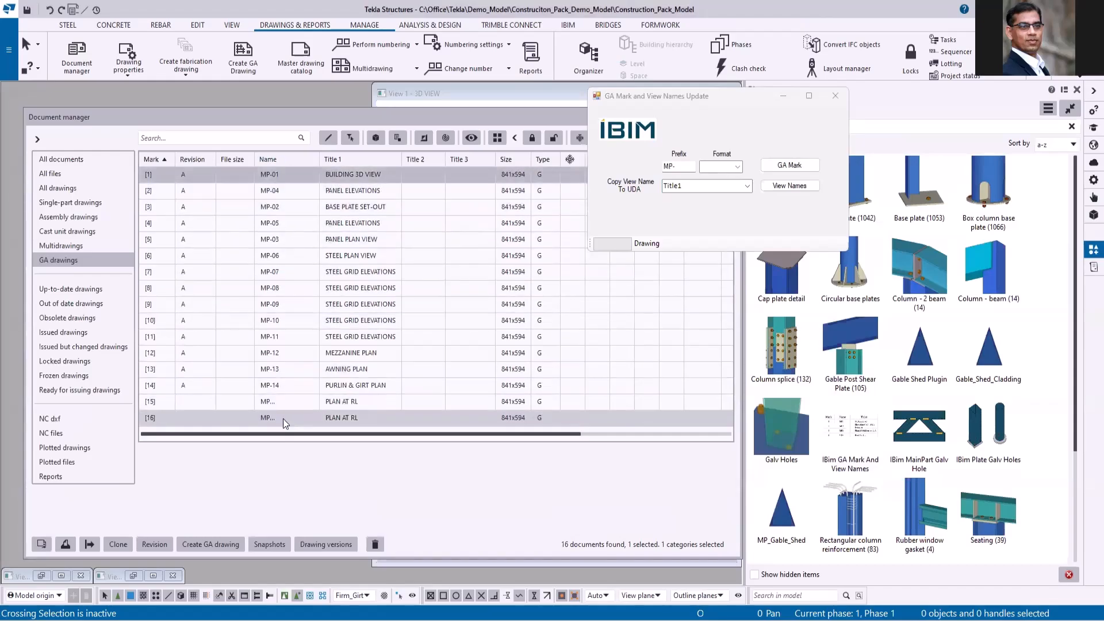
Renumber the names of all GA drawings with the prefix MP- and the number format 001.
{"action": "key", "text": "ctrl+a"}
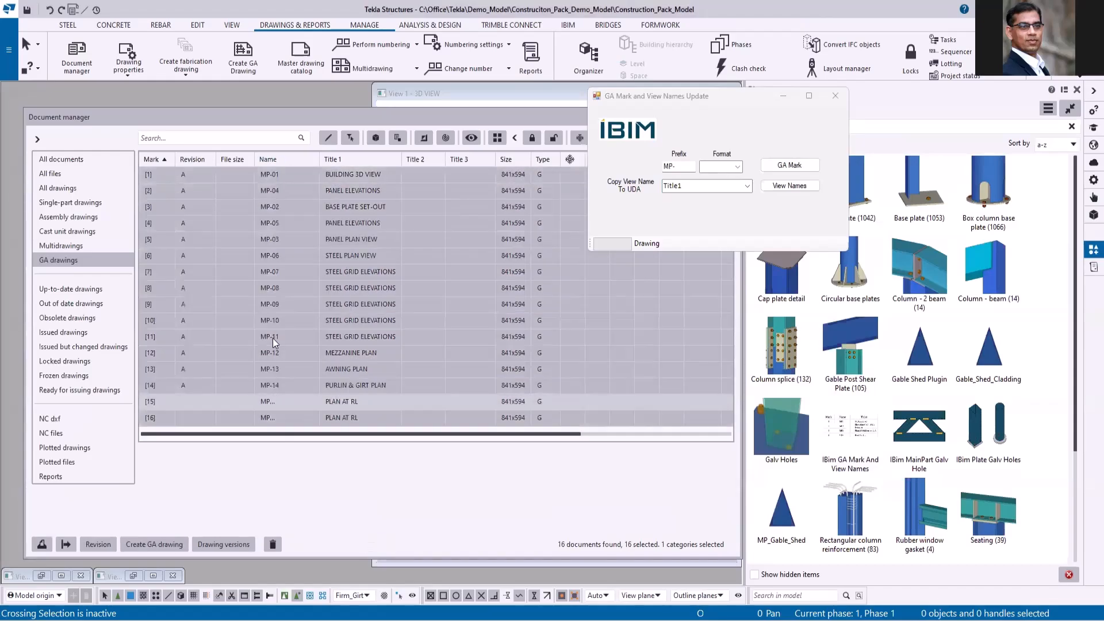
{"action": "left_click", "coordinate": [737, 166]}
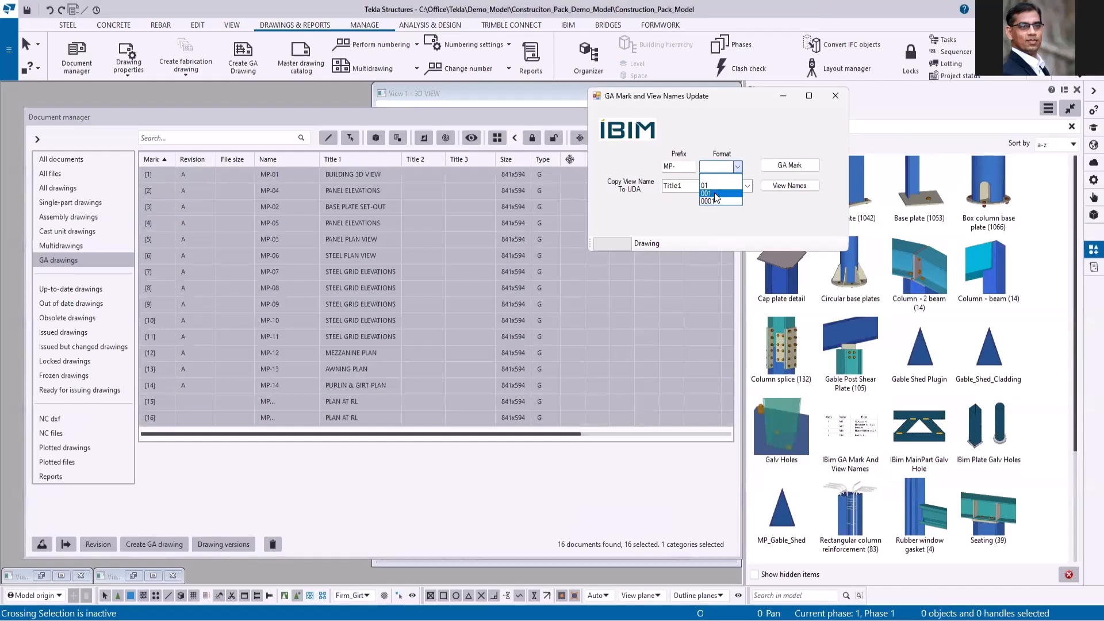
{"action": "left_click", "coordinate": [716, 197]}
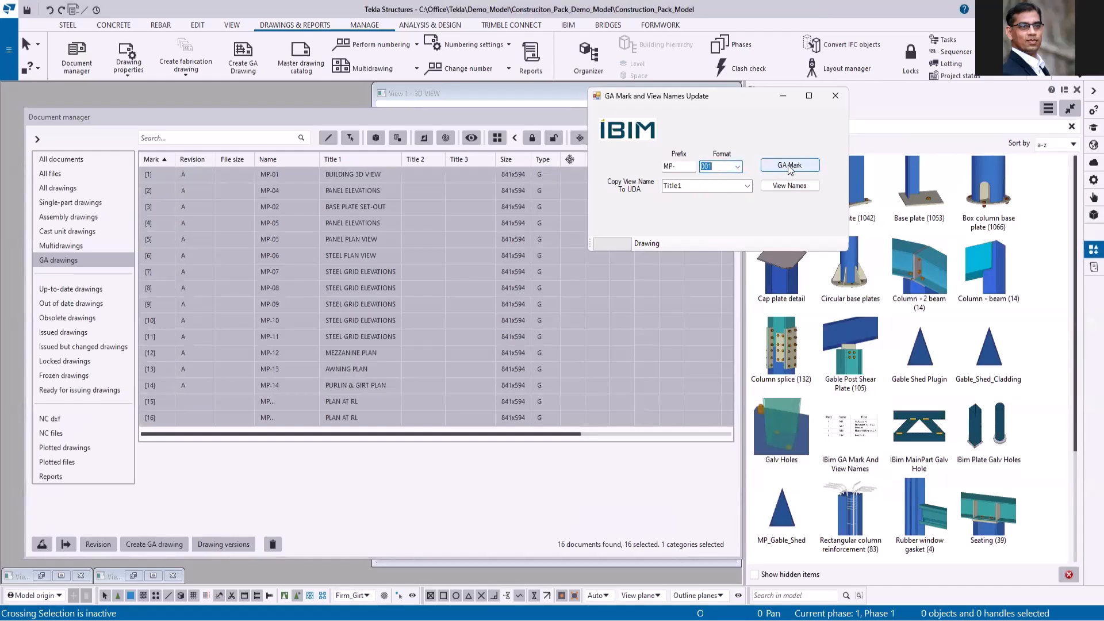
{"action": "key", "text": "shift+Tab"}
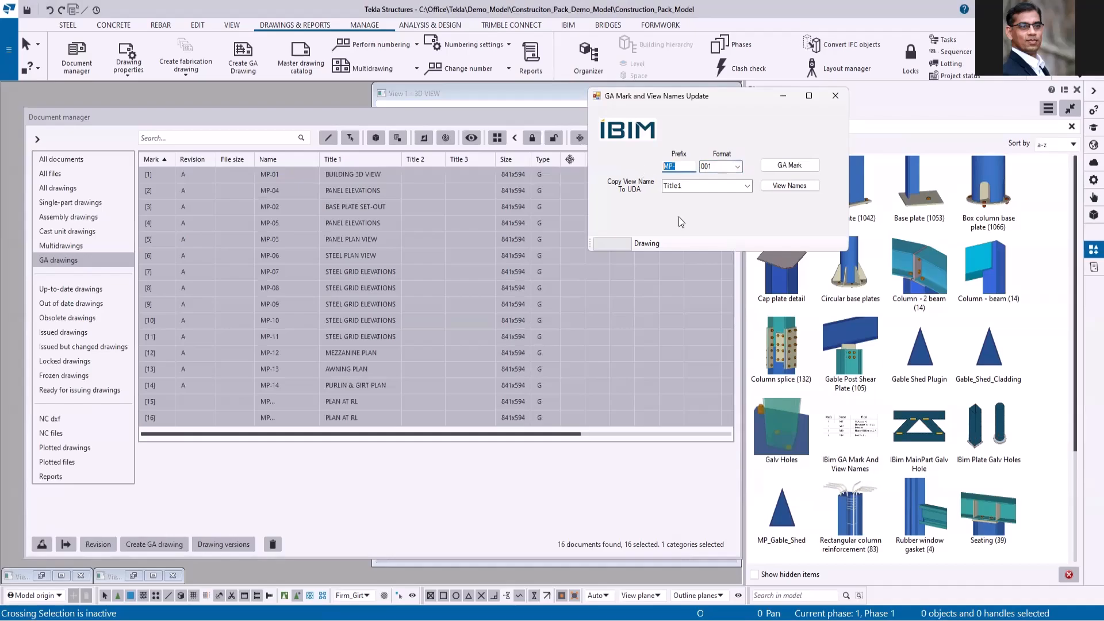
{"action": "left_click", "coordinate": [791, 167]}
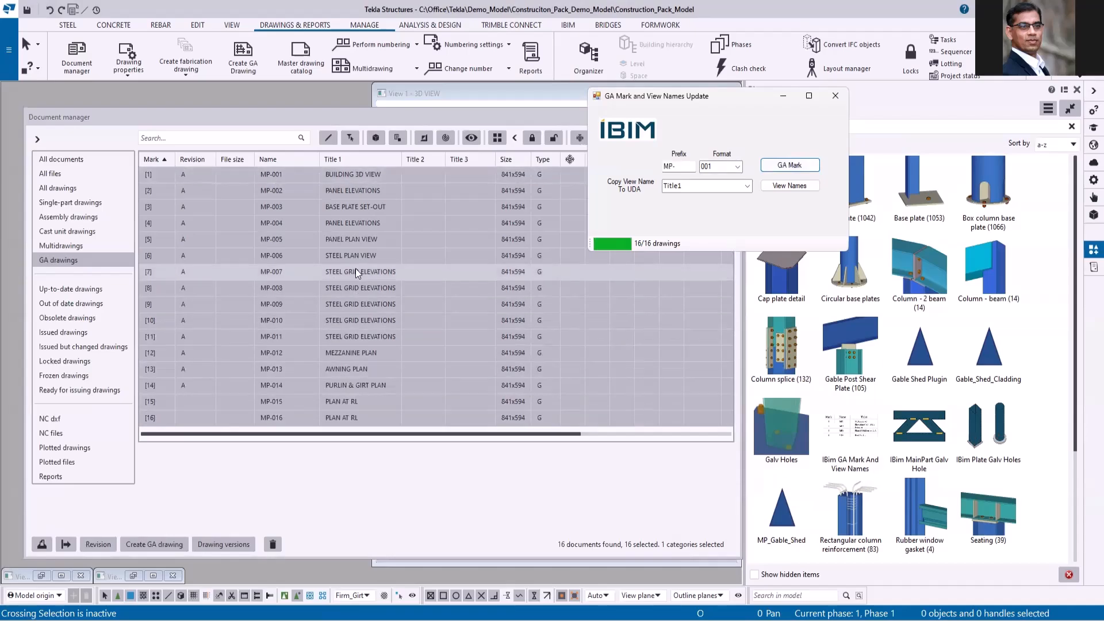
Copy the view names of GA drawings 15 and 16 into their Title1 fields.
{"action": "left_click", "coordinate": [191, 403]}
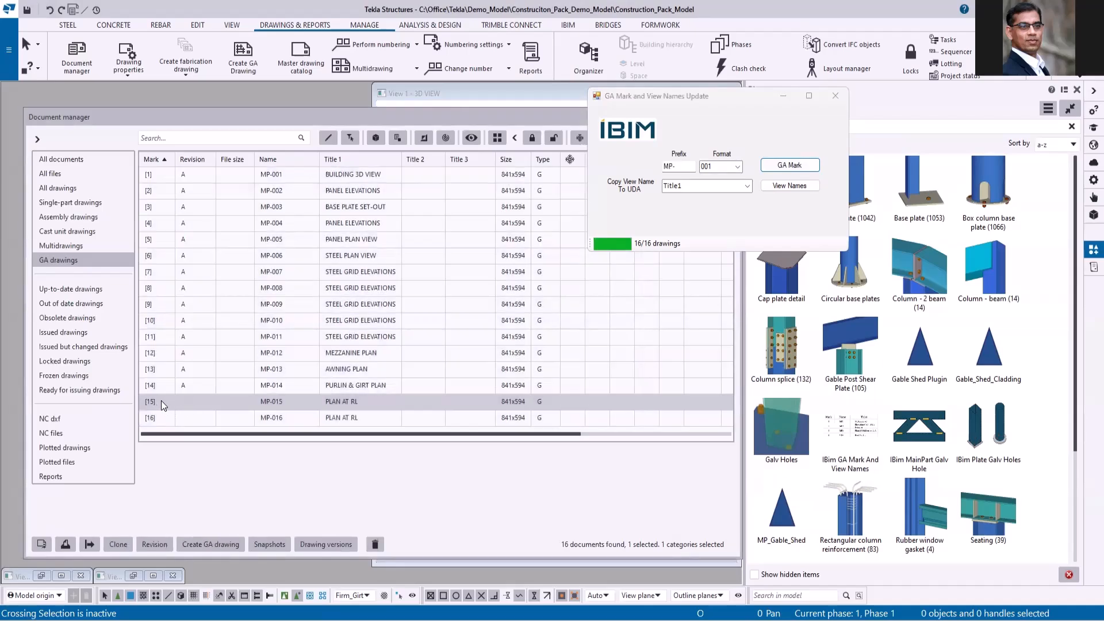
{"action": "left_click", "coordinate": [165, 413], "text": "shift"}
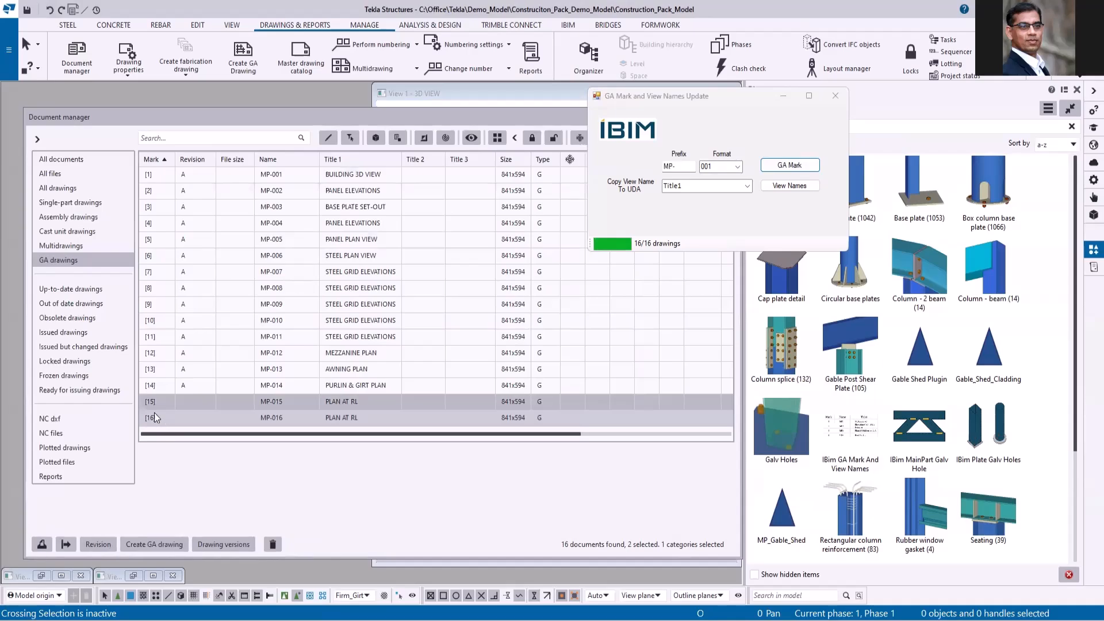
{"action": "left_click", "coordinate": [787, 187]}
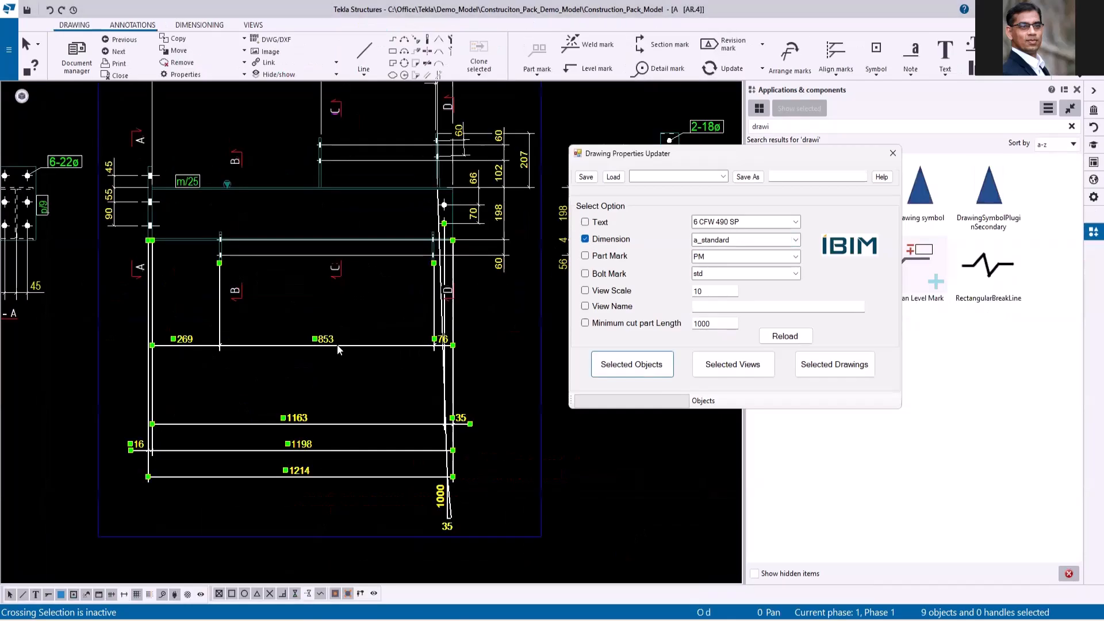
Set the font colour of the 269-853-76 straight dimension's properties to red and save them as a preset named Red.
{"action": "left_click", "coordinate": [337, 344]}
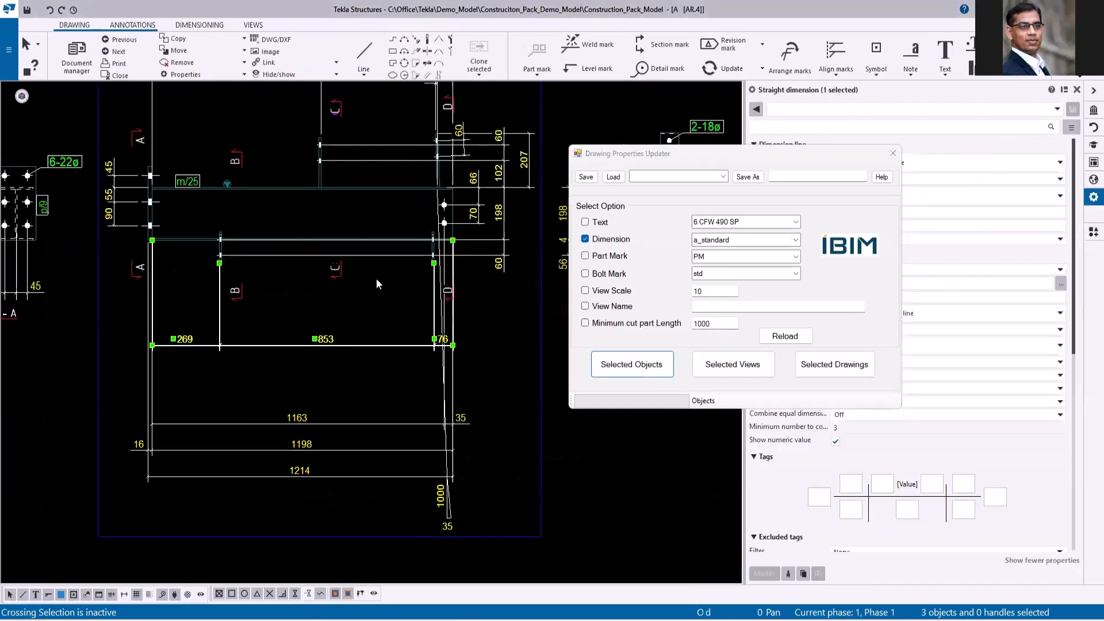
{"action": "left_click_drag", "start_coordinate": [788, 160], "coordinate": [418, 144]}
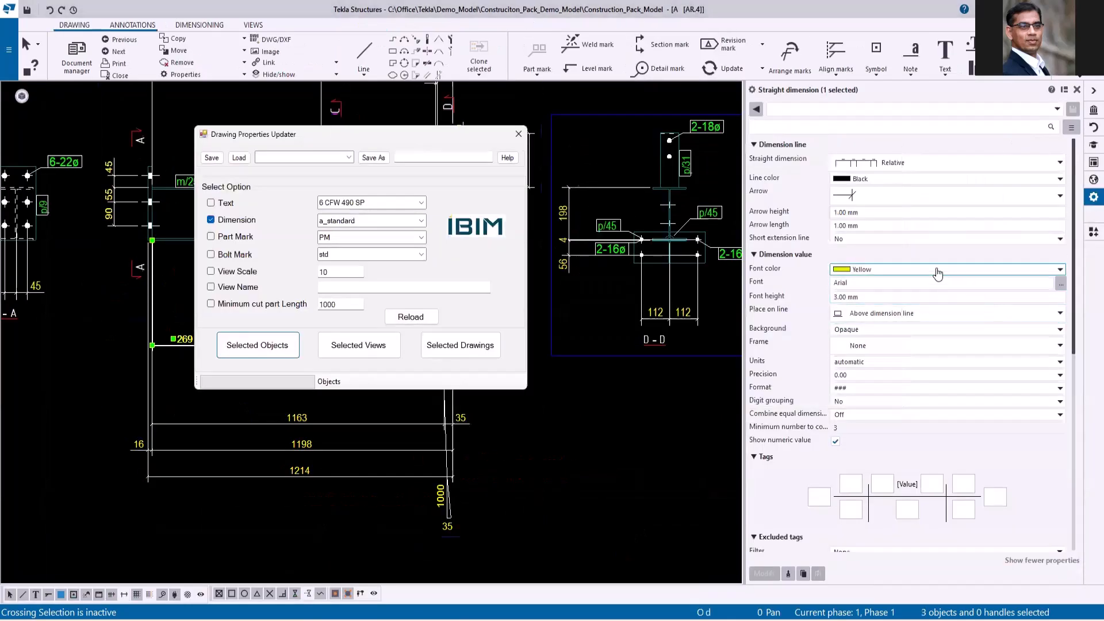
{"action": "left_click", "coordinate": [859, 269]}
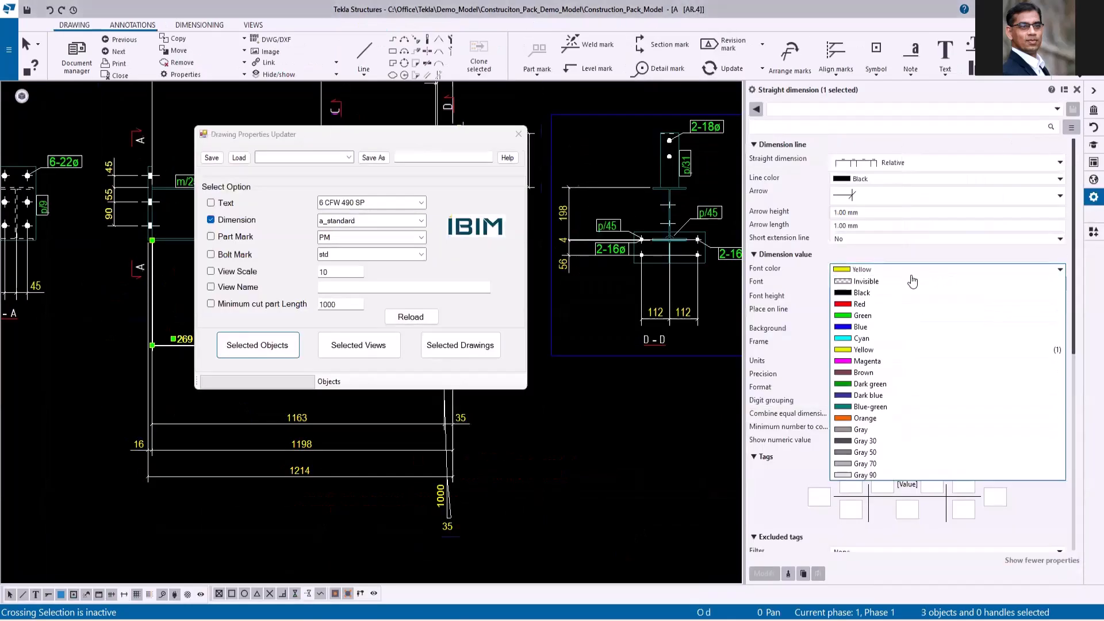
{"action": "left_click", "coordinate": [856, 303]}
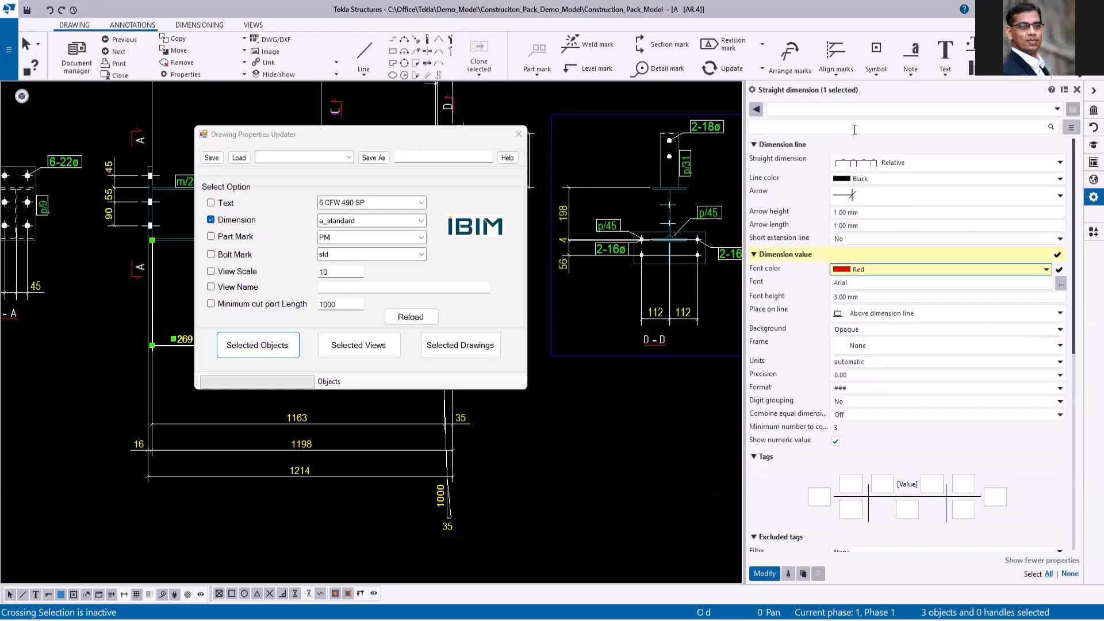
{"action": "left_click", "coordinate": [1005, 109]}
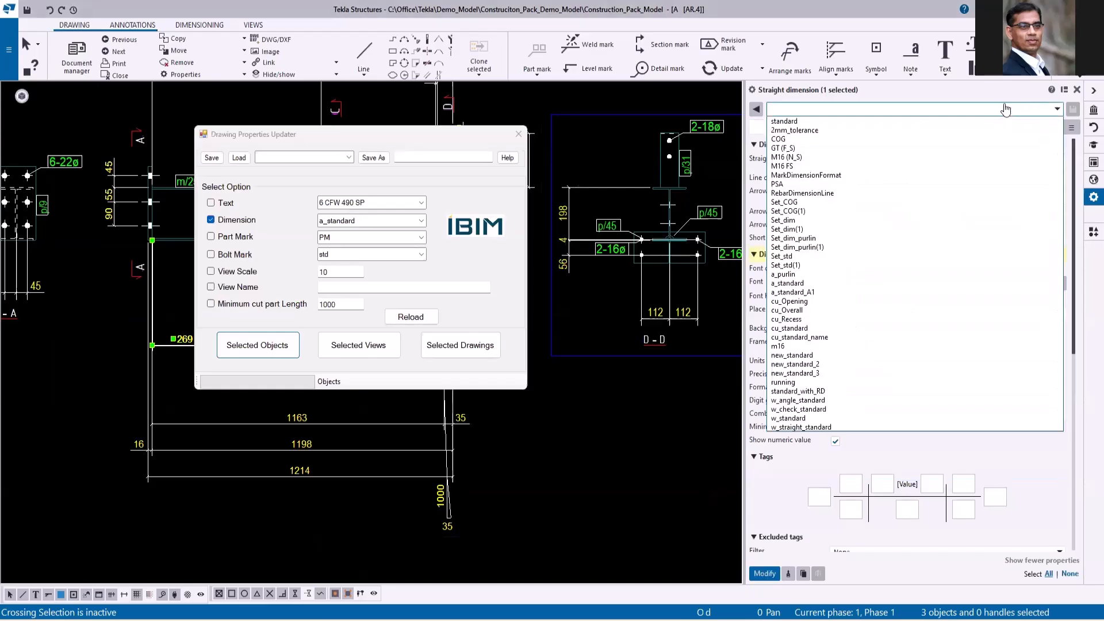
{"action": "type", "text": "Red"}
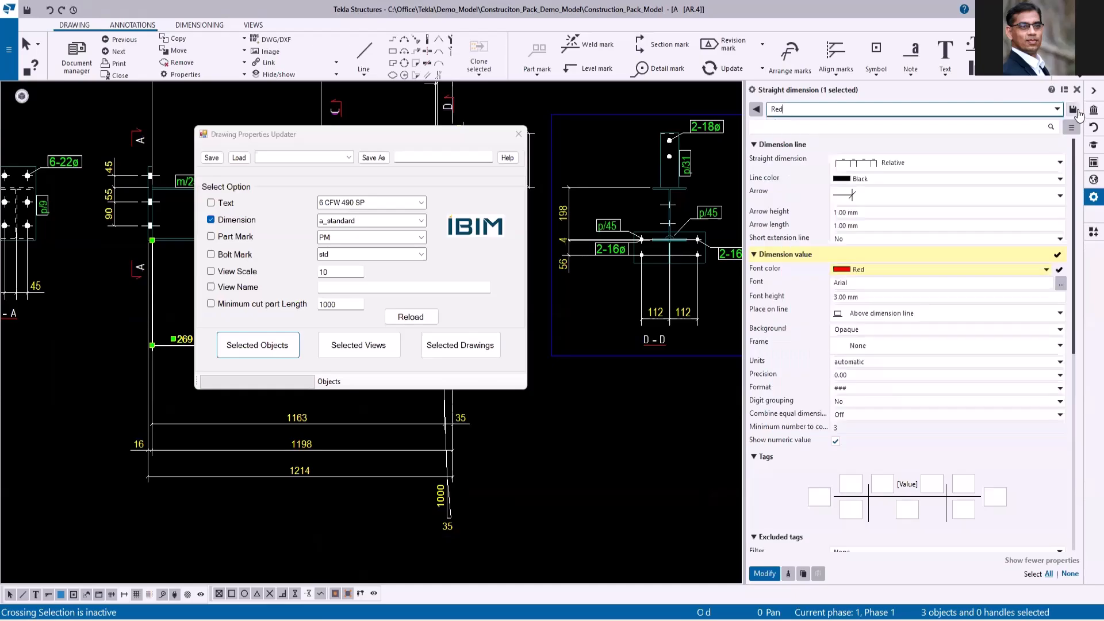
{"action": "left_click", "coordinate": [1075, 110]}
Restart the Drawing Properties Updater and apply the Red dimension preset to the horizontal dimensions below the main view.
{"action": "left_click_drag", "start_coordinate": [434, 141], "coordinate": [928, 148]}
{"action": "left_click", "coordinate": [916, 237]}
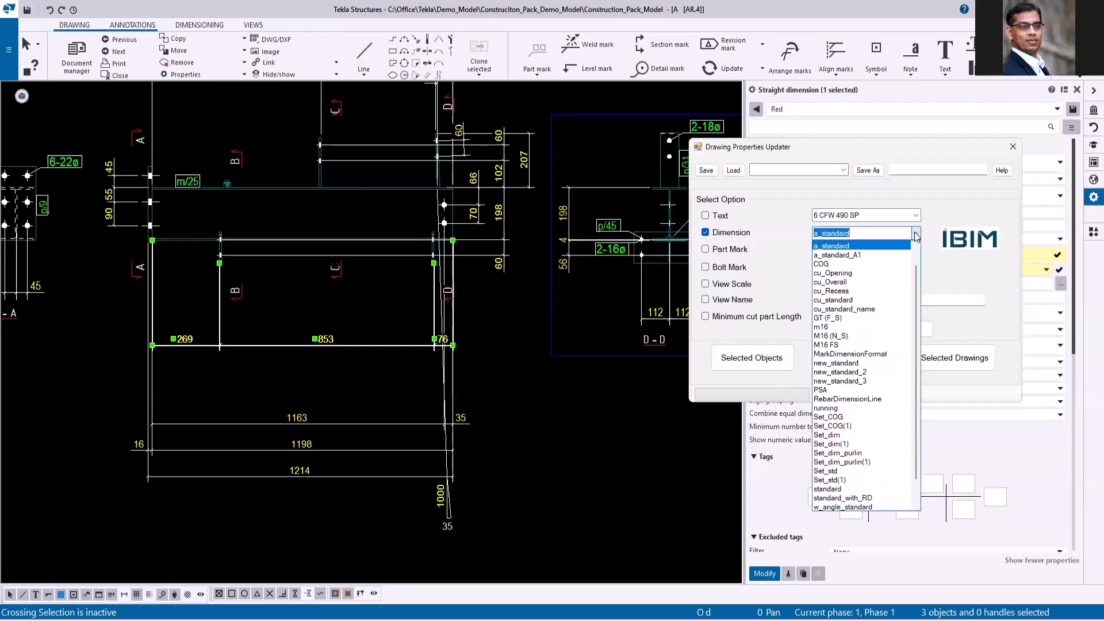
{"action": "left_click", "coordinate": [956, 285]}
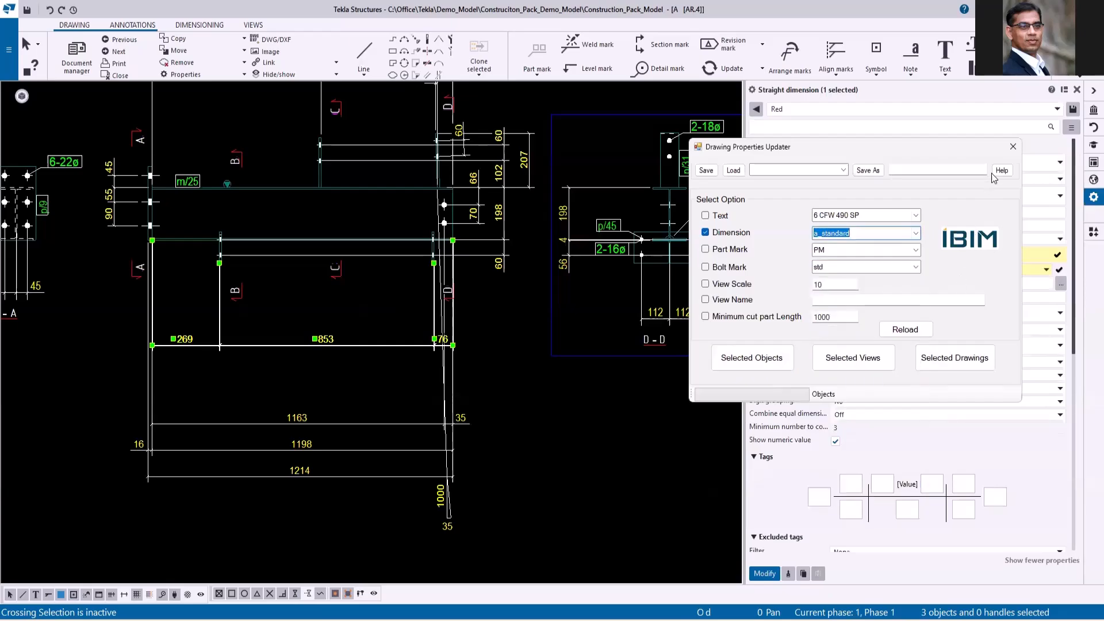
{"action": "left_click", "coordinate": [1013, 147]}
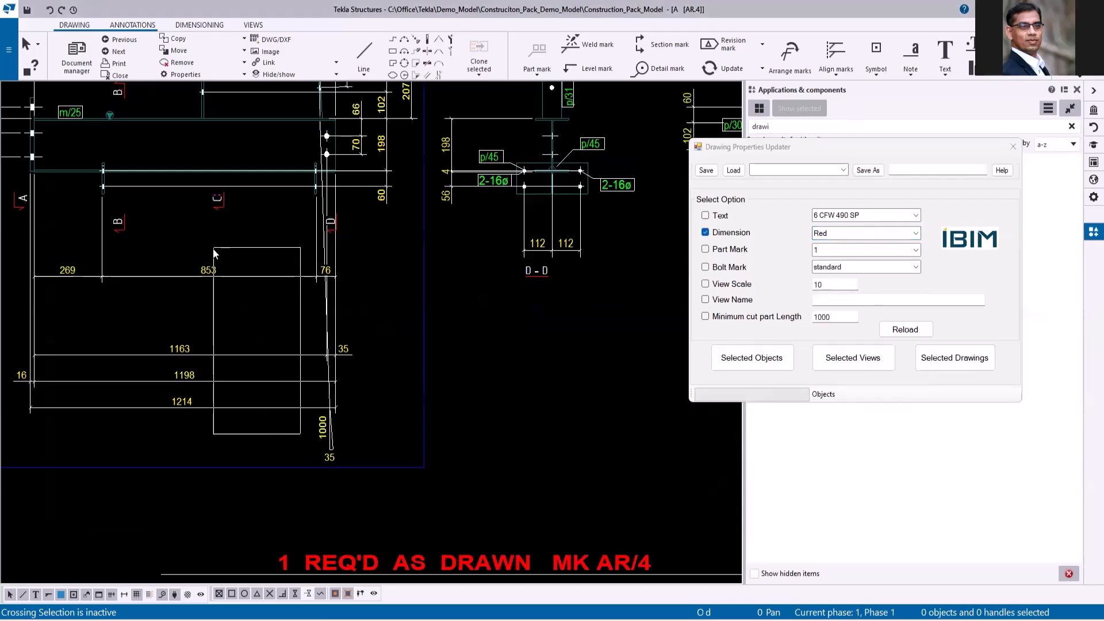
{"action": "left_click_drag", "start_coordinate": [6, 336], "coordinate": [359, 434]}
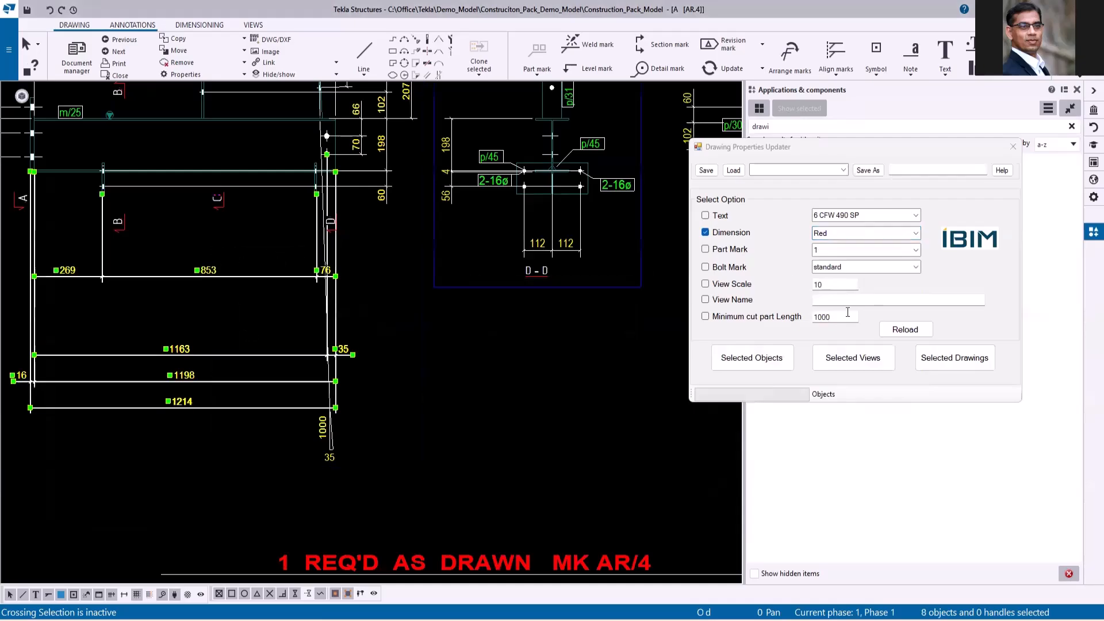
{"action": "left_click", "coordinate": [750, 359]}
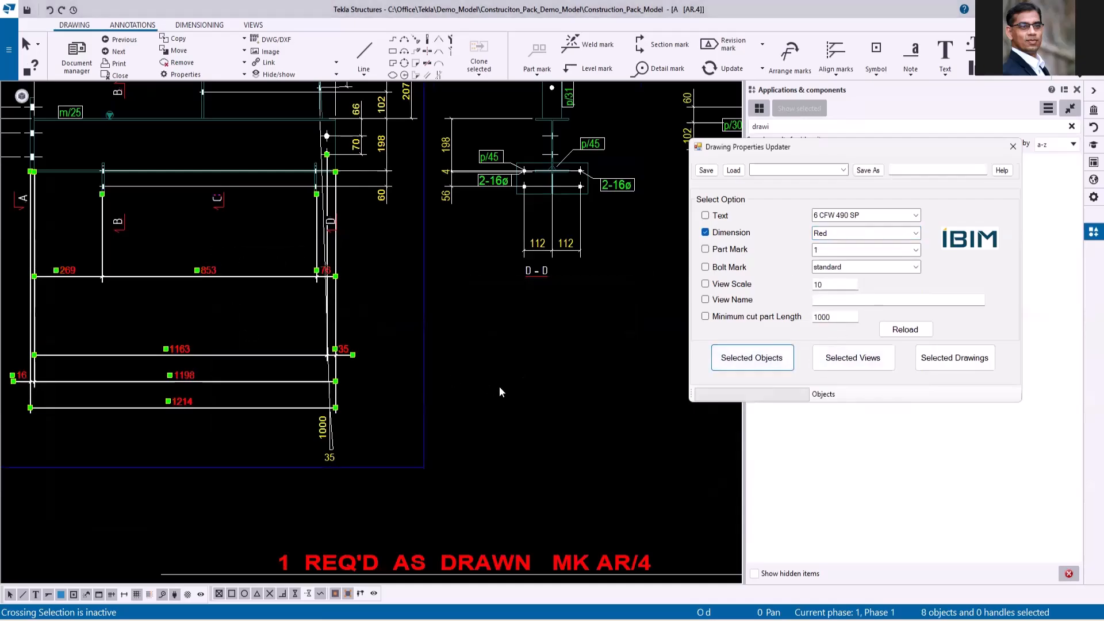
{"action": "scroll", "coordinate": [496, 354], "scroll_direction": "down", "scroll_amount": 5}
{"action": "scroll", "coordinate": [484, 358], "scroll_direction": "up", "scroll_amount": 4}
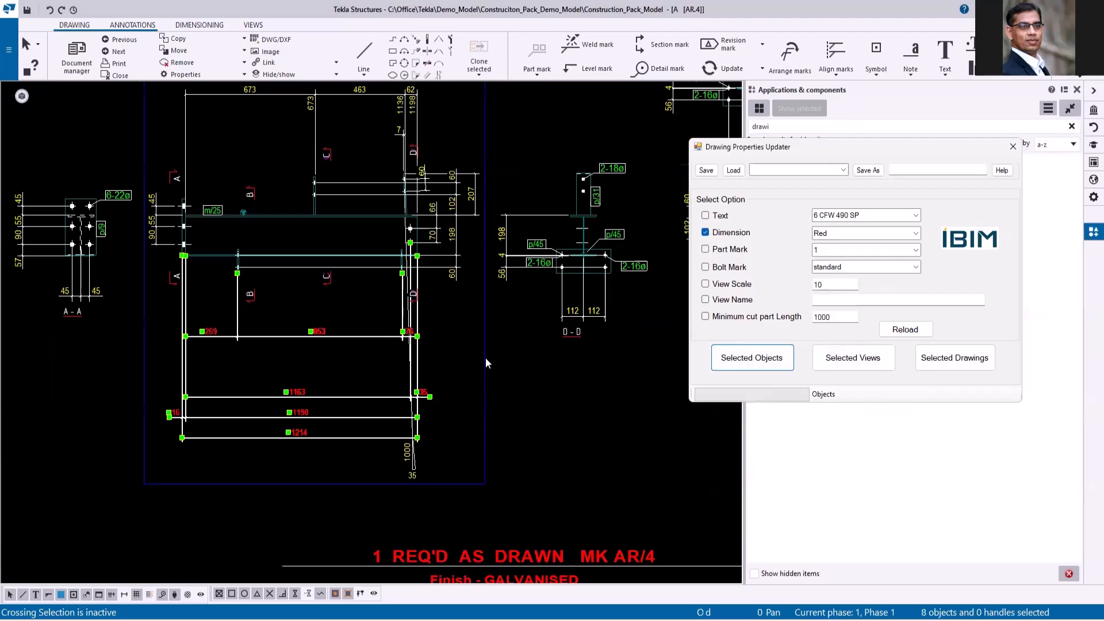
Update the main view's dimensions to Red, part marks to PM and bolt marks to std with the Drawing Properties Updater.
{"action": "left_click", "coordinate": [485, 358]}
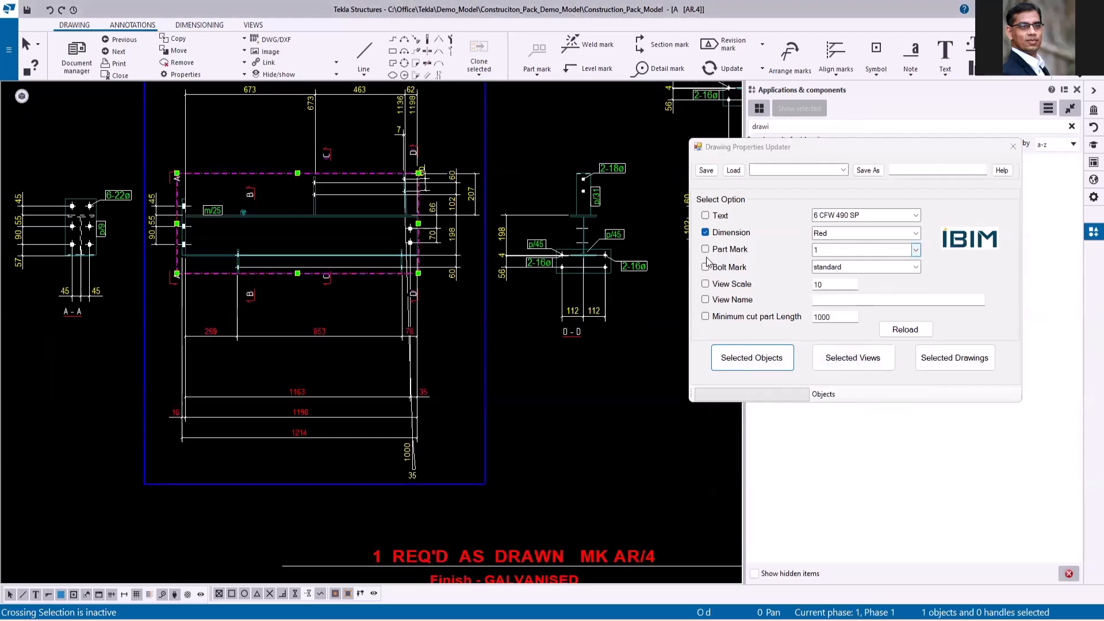
{"action": "left_click", "coordinate": [725, 249]}
{"action": "left_click", "coordinate": [722, 268]}
{"action": "left_click", "coordinate": [915, 250]}
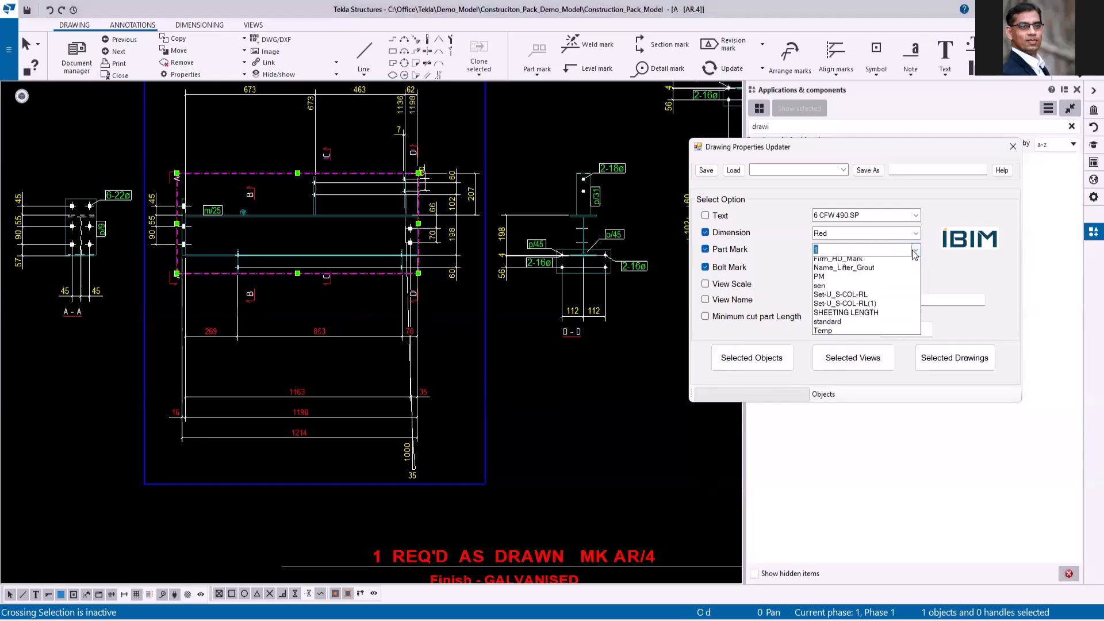
{"action": "left_click", "coordinate": [820, 317]}
{"action": "left_click", "coordinate": [915, 267]}
{"action": "left_click", "coordinate": [836, 287]}
{"action": "left_click", "coordinate": [856, 360]}
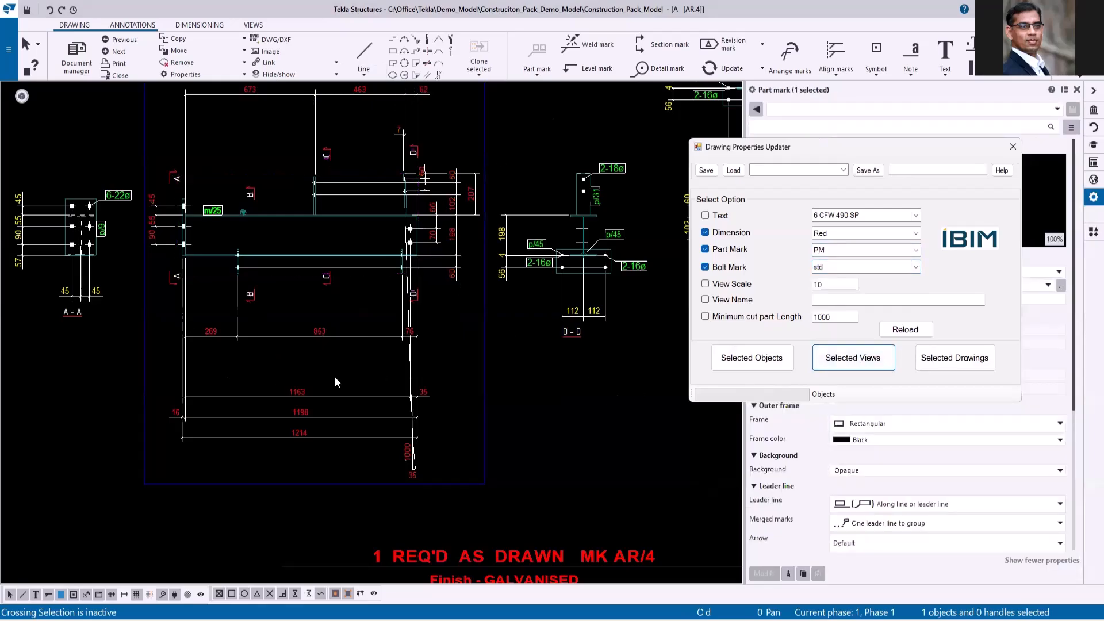
Close drawing AR.4 and keep its changes.
{"action": "scroll", "coordinate": [345, 377], "scroll_direction": "down", "scroll_amount": 5}
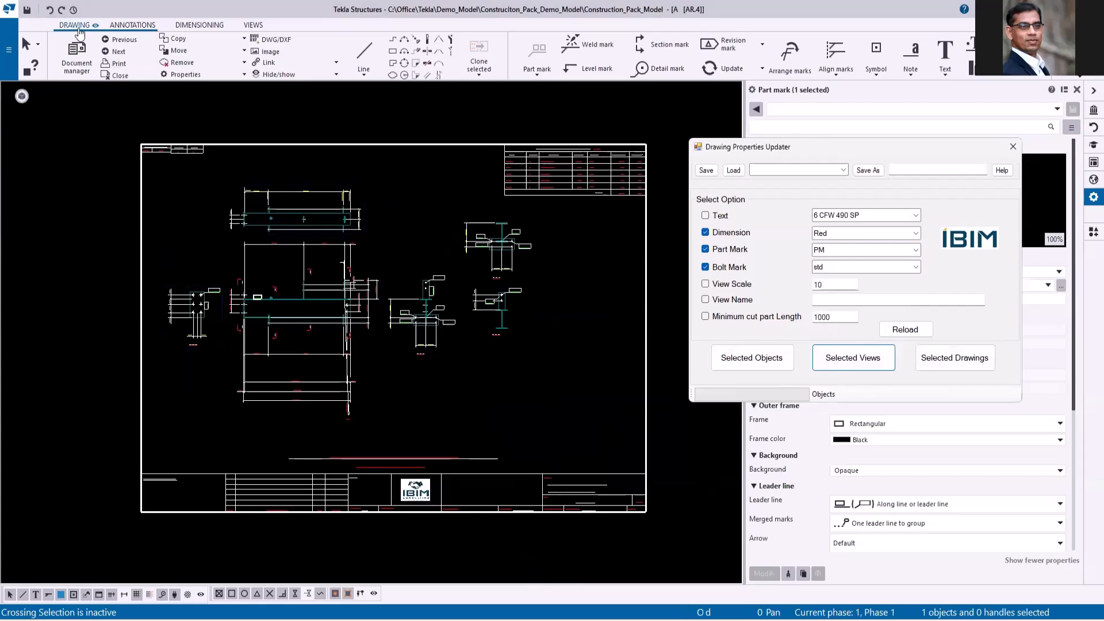
{"action": "left_click", "coordinate": [117, 75]}
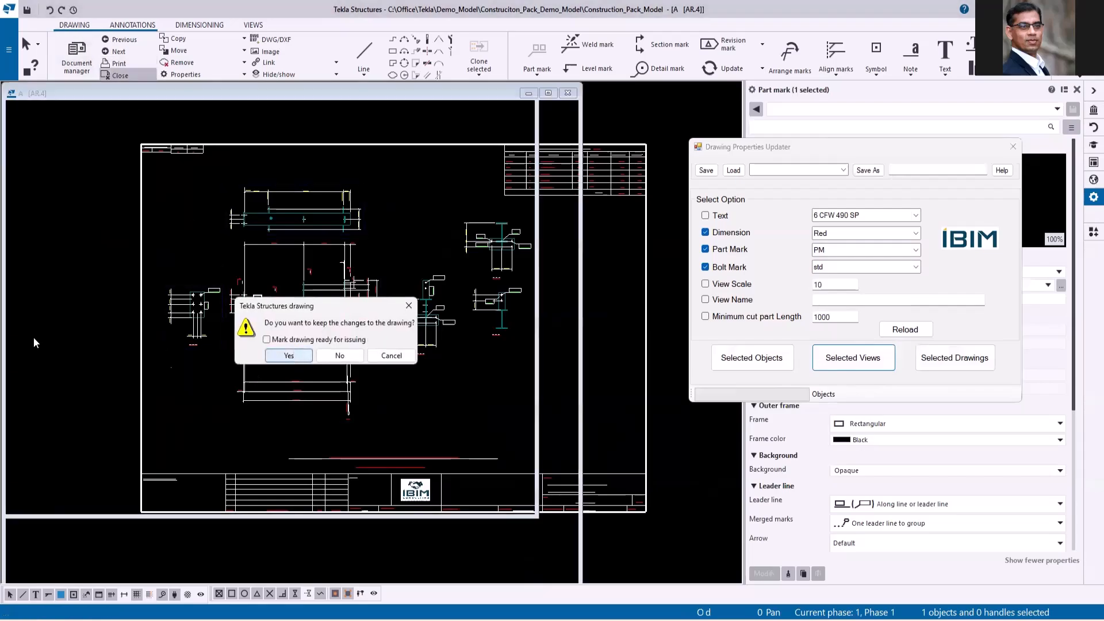
{"action": "key", "text": "Return"}
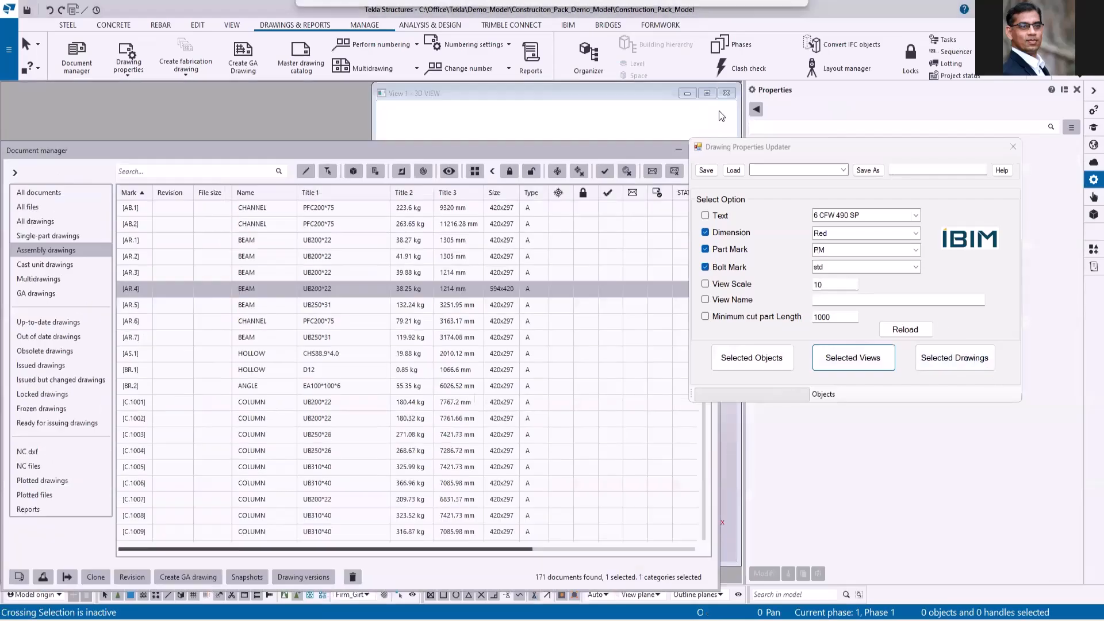
Reopen drawing AR.4 and launch IBim Modify Model Object by searching the applications for modify.
{"action": "double_click", "coordinate": [617, 89]}
{"action": "left_click", "coordinate": [707, 94]}
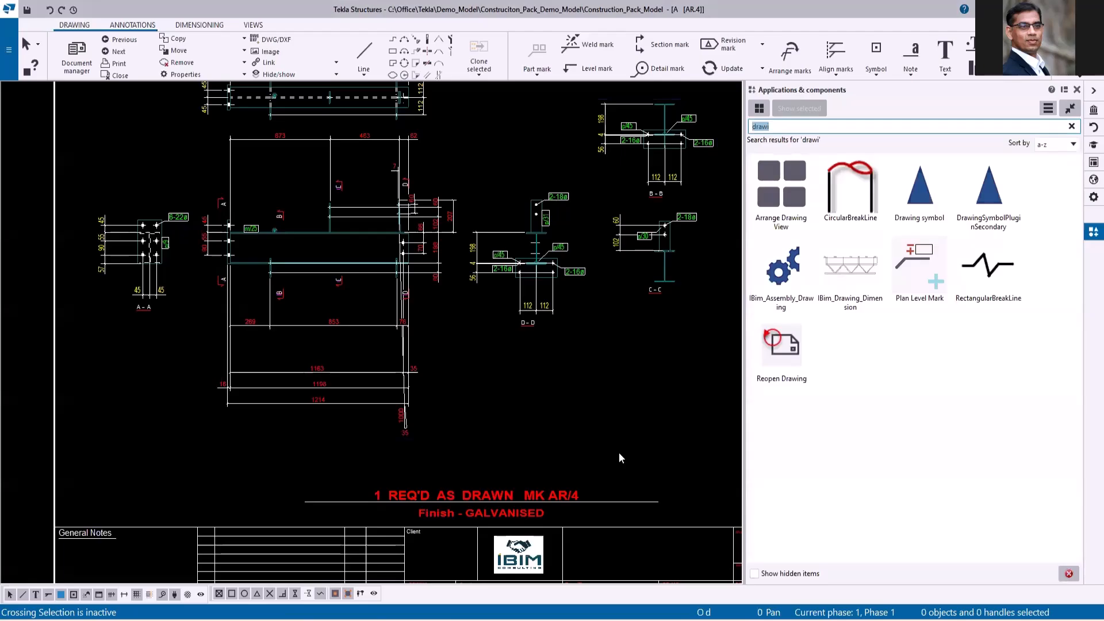
{"action": "type", "text": "modify"}
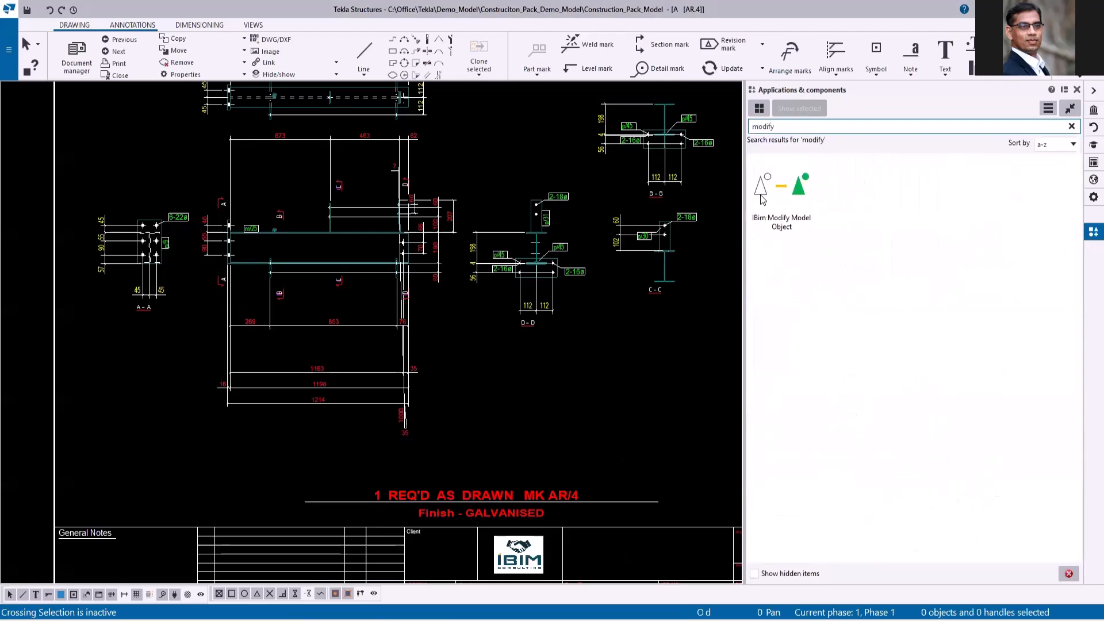
{"action": "left_click", "coordinate": [797, 231]}
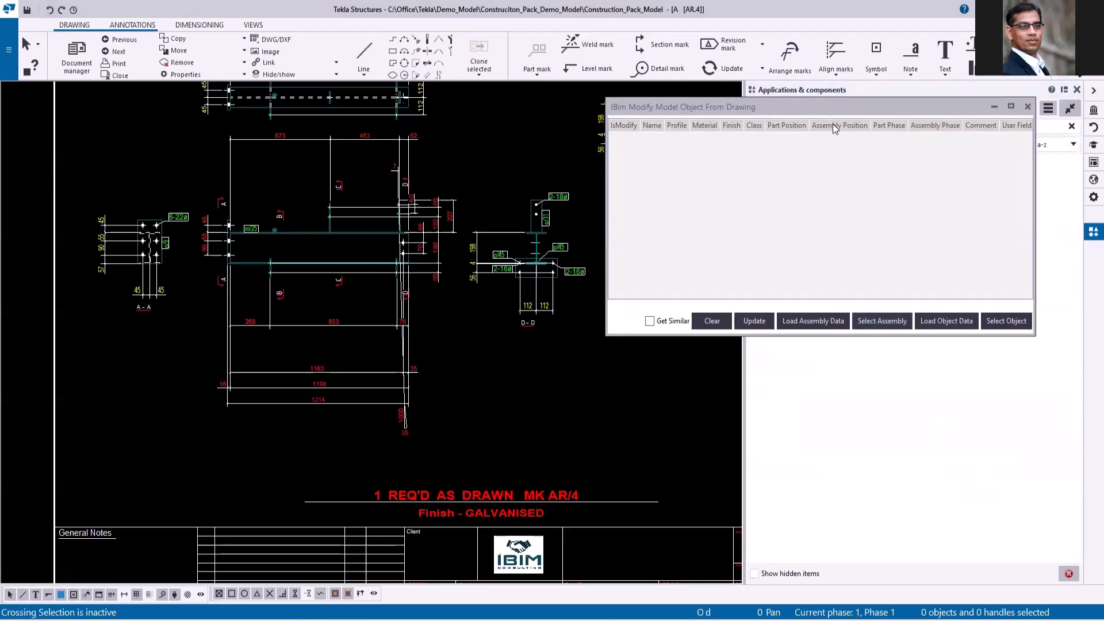
Tile the drawing and 3D view vertically, and select the main view's m/25 beam in the model from the drawing.
{"action": "scroll", "coordinate": [331, 219], "scroll_direction": "up", "scroll_amount": 2}
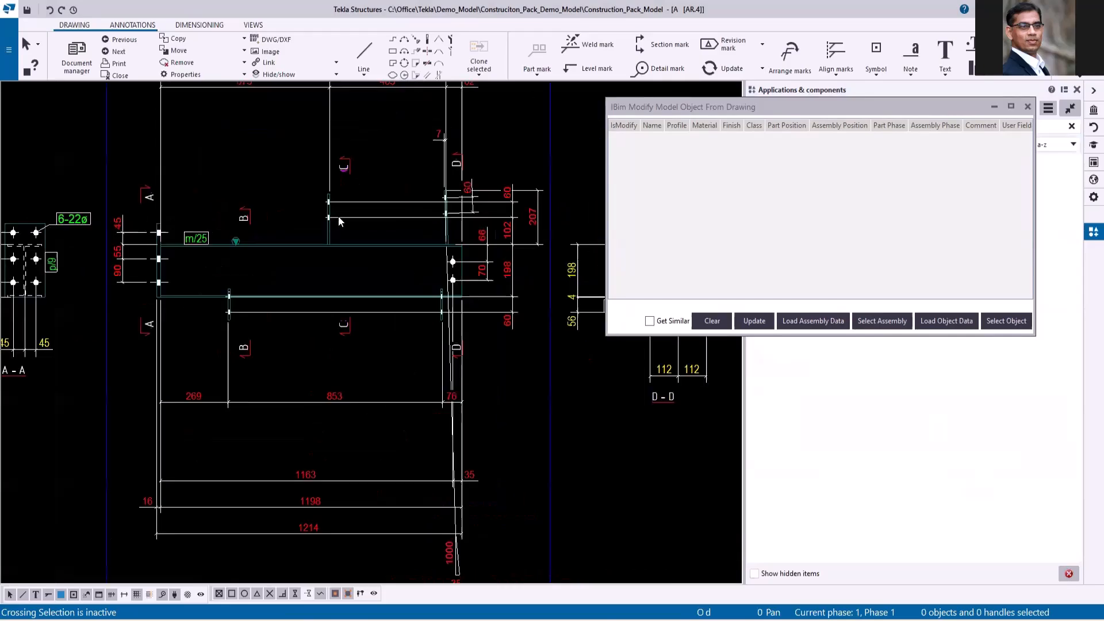
{"action": "left_click", "coordinate": [354, 245]}
{"action": "left_click", "coordinate": [1079, 77]}
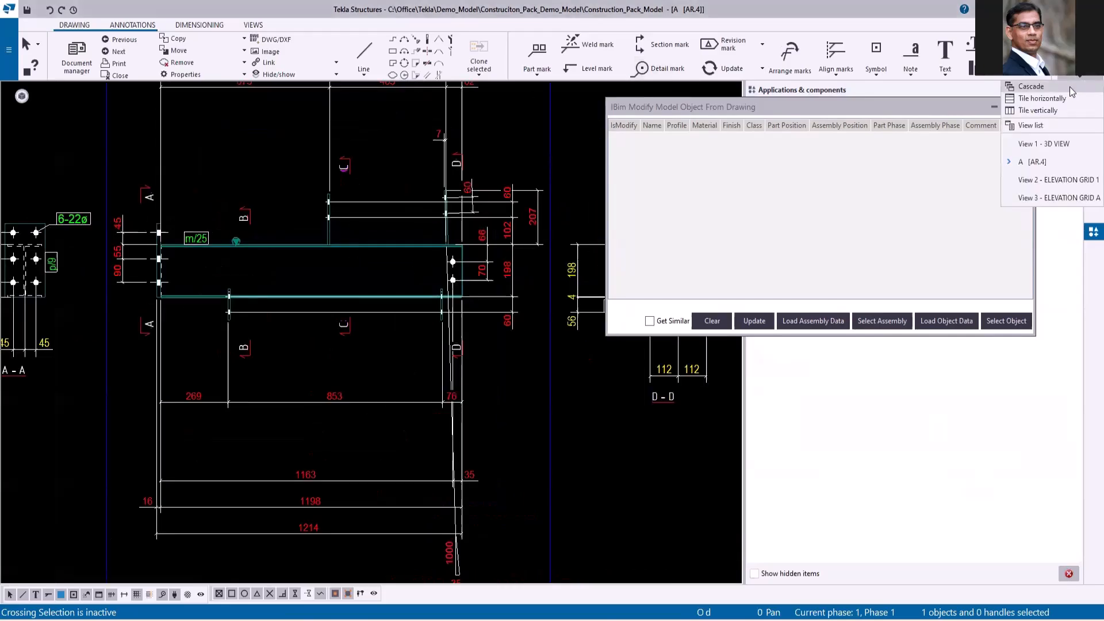
{"action": "left_click", "coordinate": [1038, 110]}
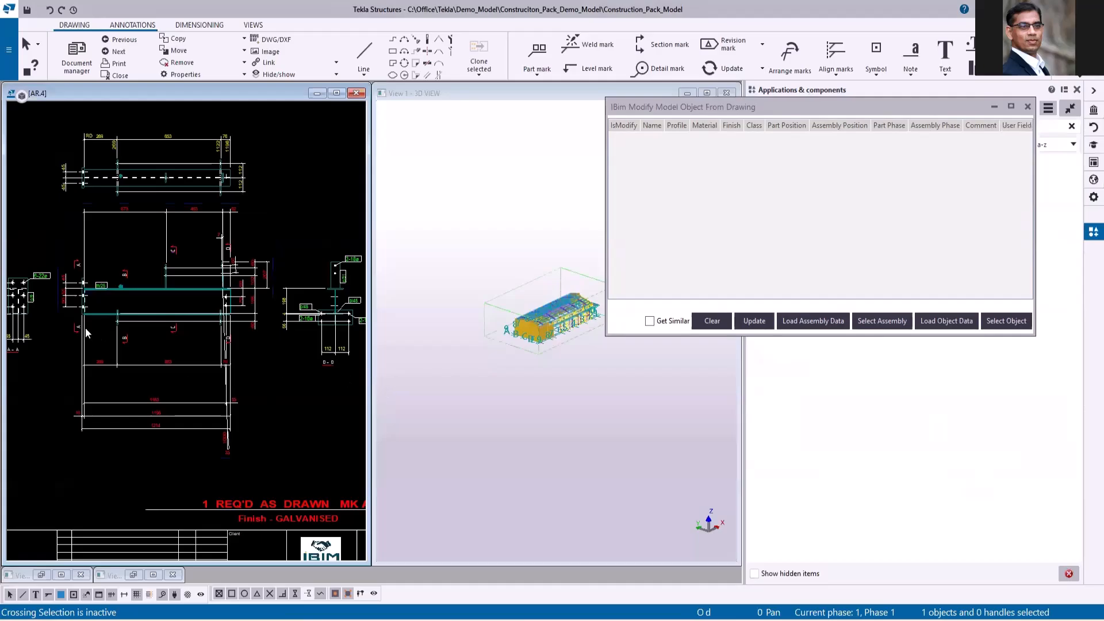
{"action": "left_click", "coordinate": [1005, 320]}
{"action": "scroll", "coordinate": [550, 322], "scroll_direction": "up", "scroll_amount": 10}
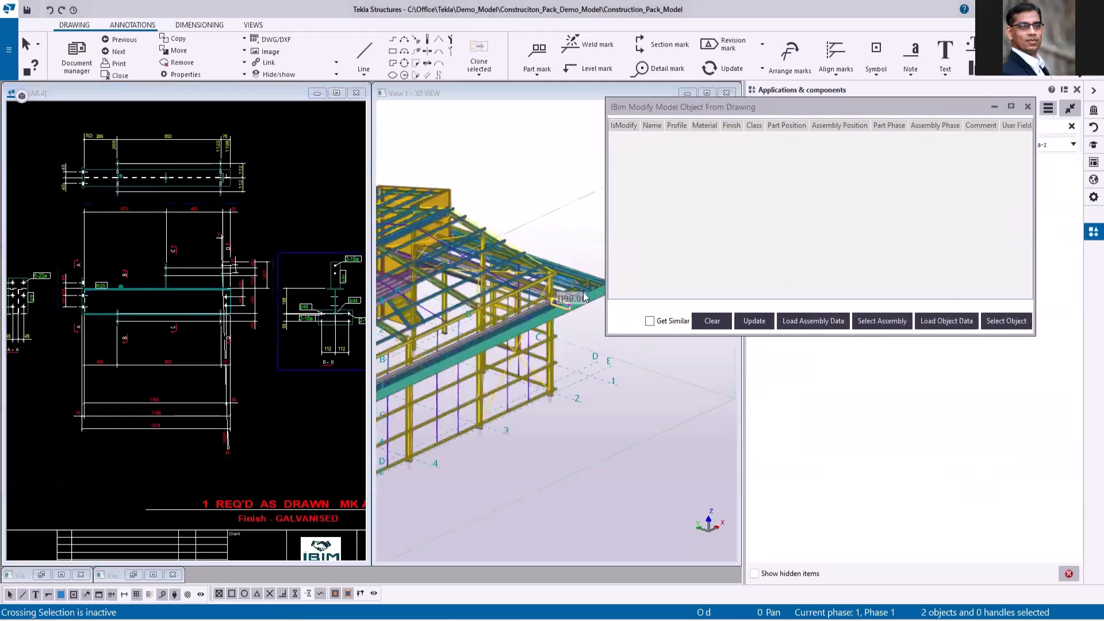
{"action": "scroll", "coordinate": [535, 327], "scroll_direction": "down", "scroll_amount": 10}
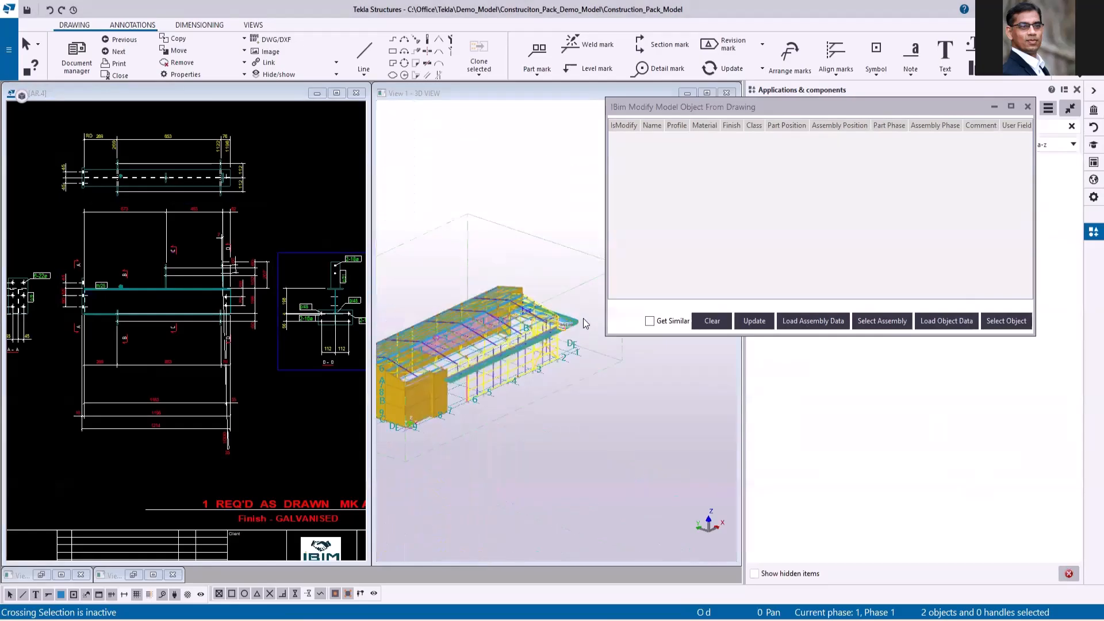
Enable Get Similar and load the object data of the m/25 beam.
{"action": "left_click", "coordinate": [650, 321]}
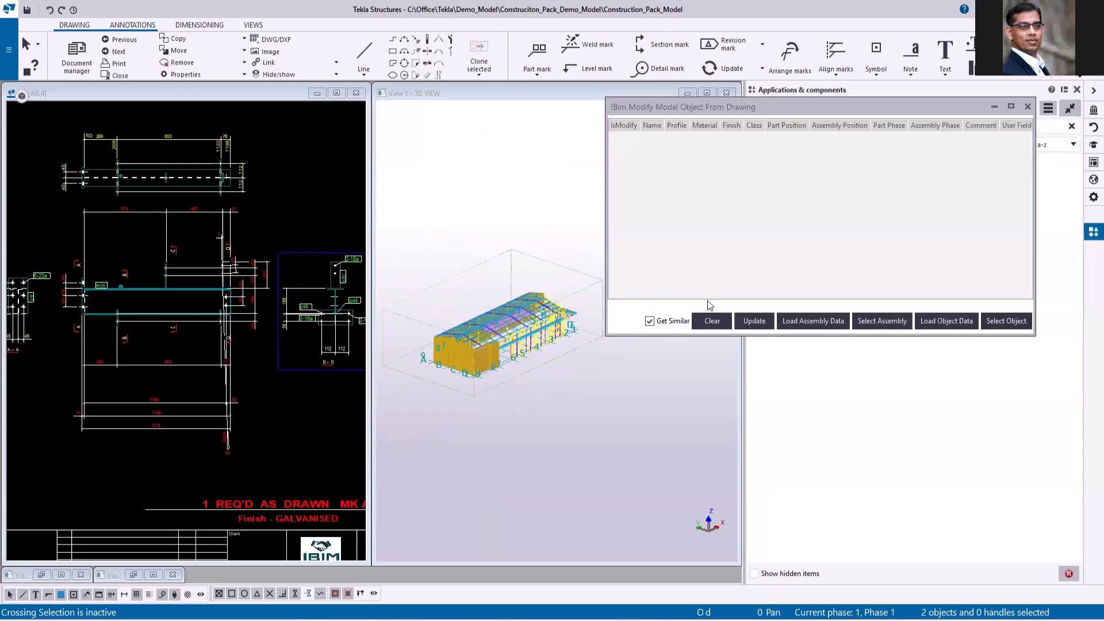
{"action": "left_click", "coordinate": [941, 323]}
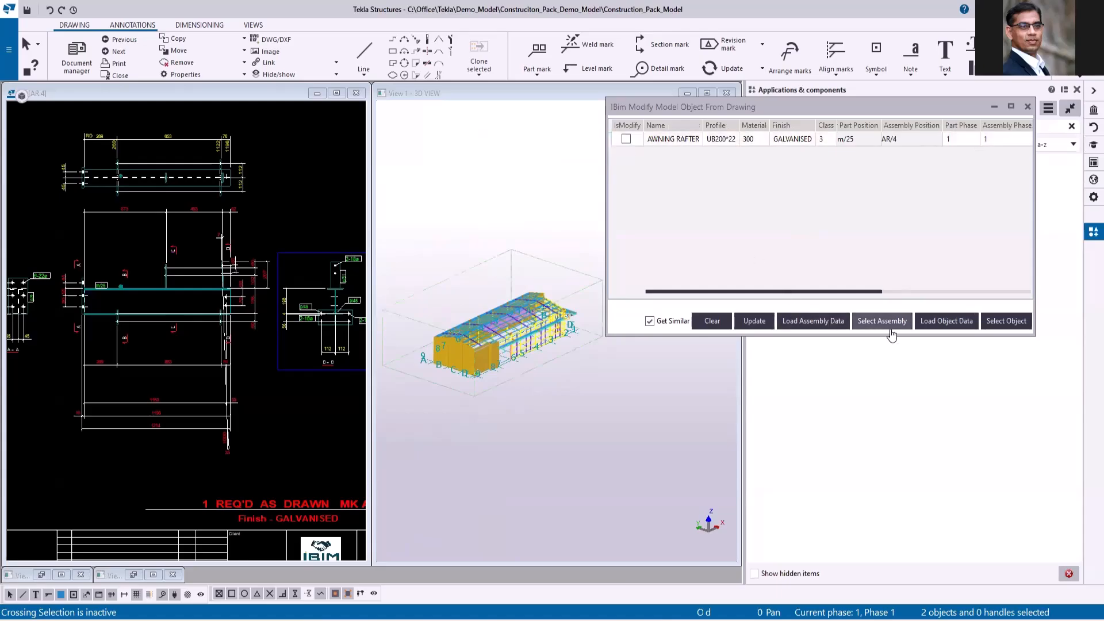
Replace the listed data with the beam's full assembly data and mark the p/9 plate for modification.
{"action": "left_click", "coordinate": [711, 321]}
{"action": "left_click", "coordinate": [807, 323]}
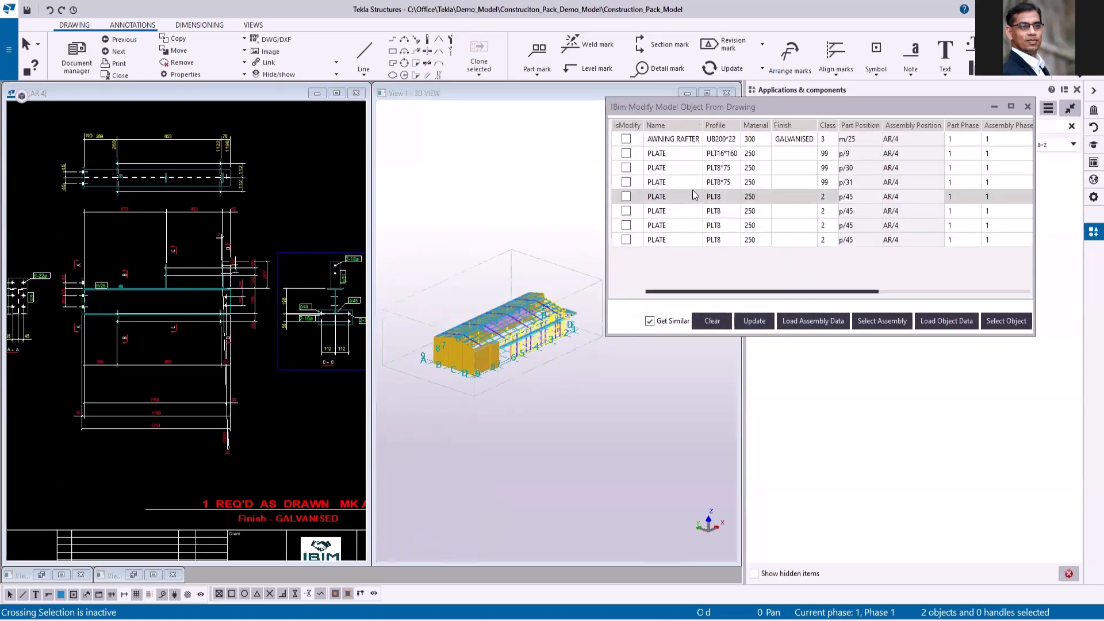
{"action": "scroll", "coordinate": [223, 283], "scroll_direction": "up", "scroll_amount": 6}
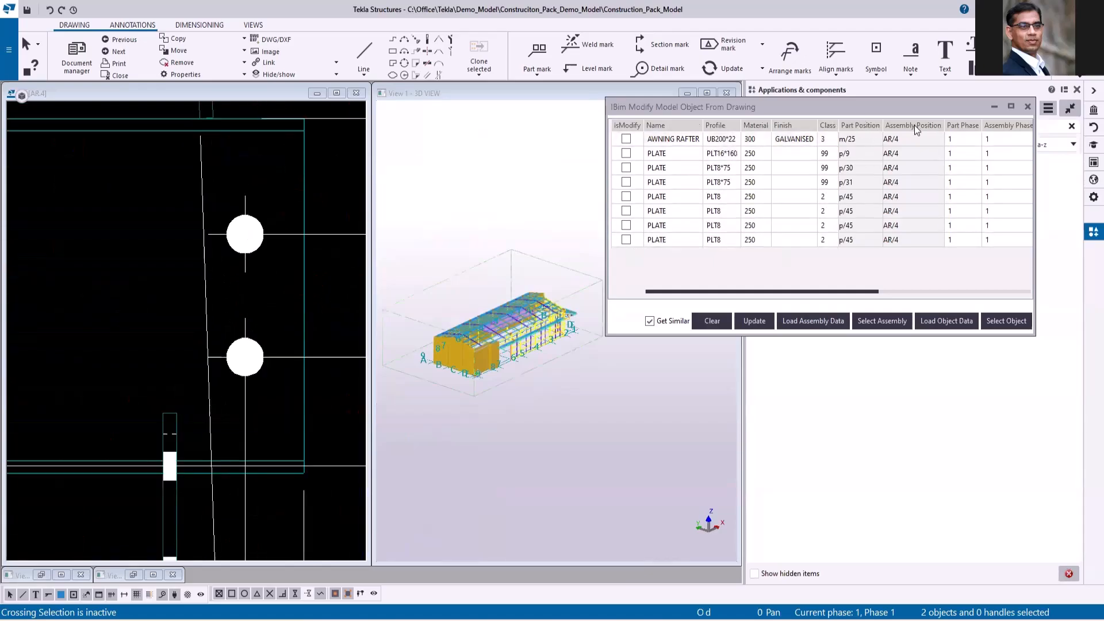
{"action": "left_click", "coordinate": [627, 153]}
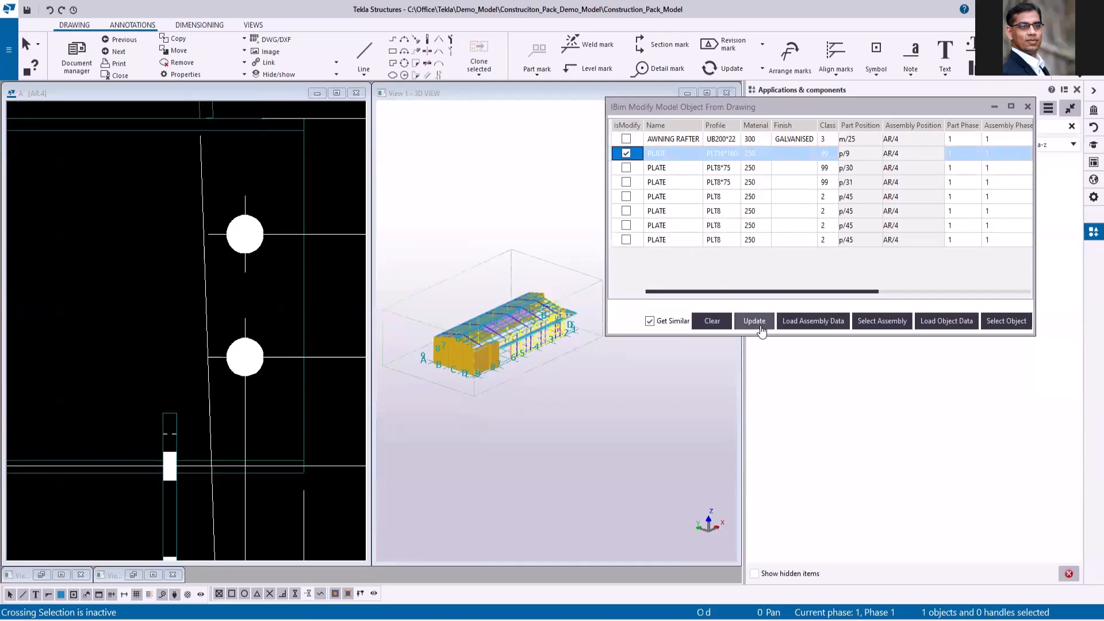
Load the object data of the two-bolt group at the m/25 beam's end and examine its bolt properties.
{"action": "left_click", "coordinate": [244, 255]}
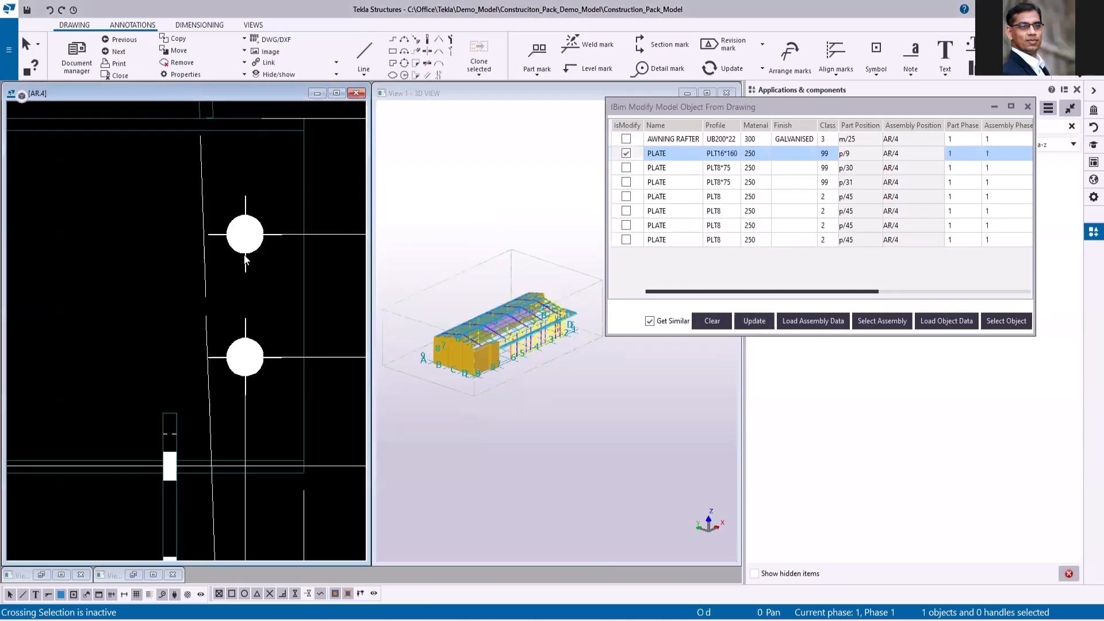
{"action": "left_click", "coordinate": [960, 324]}
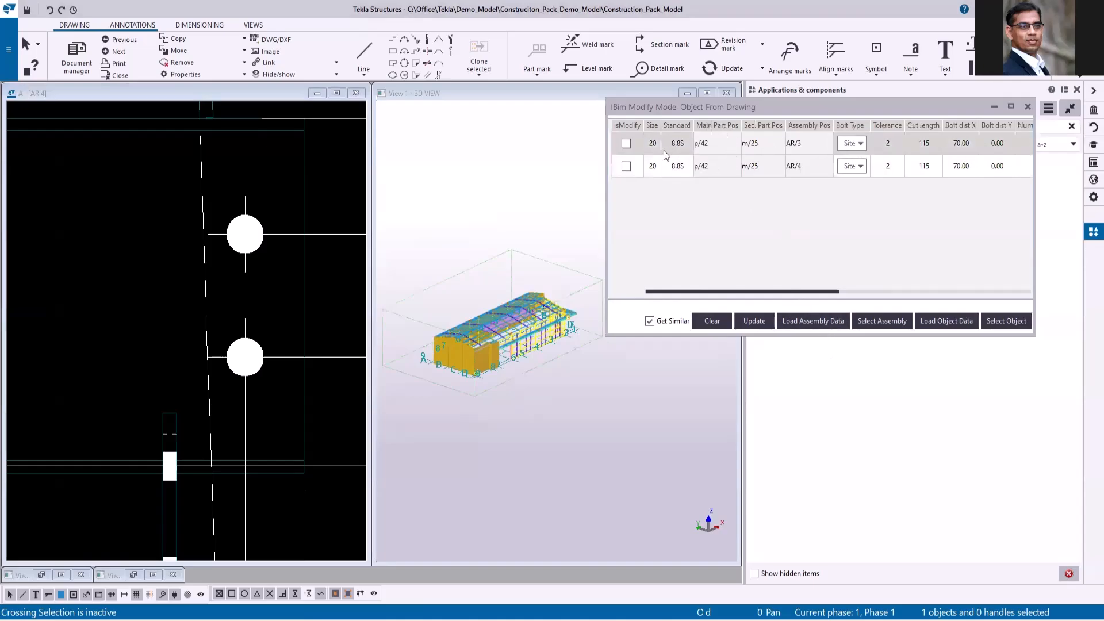
{"action": "mouse_move", "coordinate": [721, 295]}
{"action": "left_mouse_down"}
{"action": "mouse_move", "coordinate": [946, 300]}
{"action": "mouse_move", "coordinate": [715, 310]}
{"action": "left_mouse_up"}
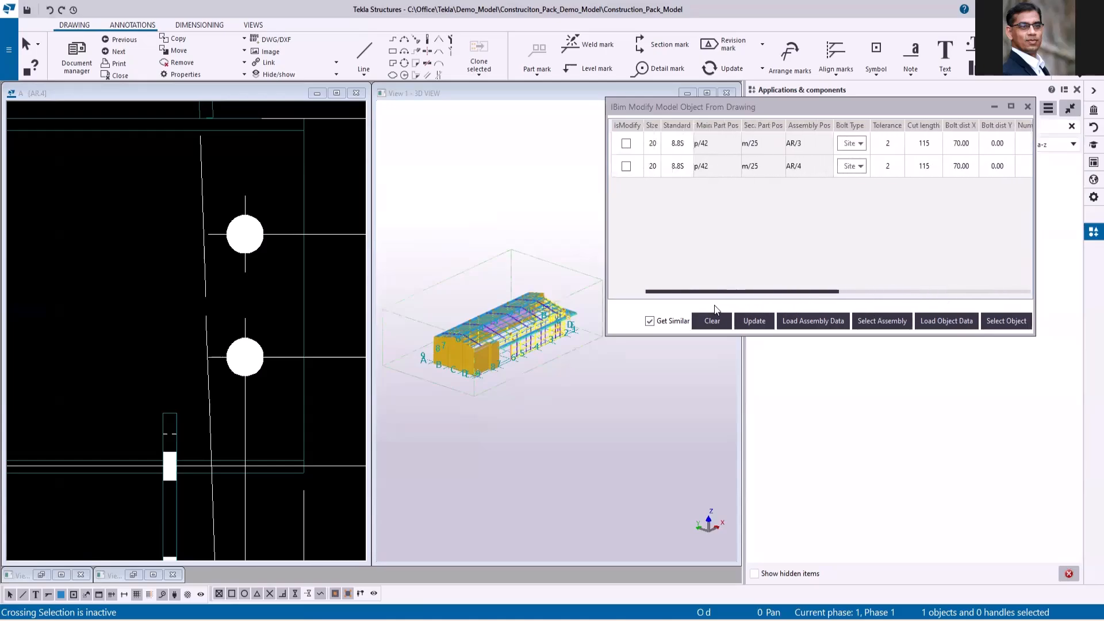
Adjust the weld mark settings in drawing AR.4's view creation properties to show weld marks, and close the properties.
{"action": "scroll", "coordinate": [193, 205], "scroll_direction": "down", "scroll_amount": 5}
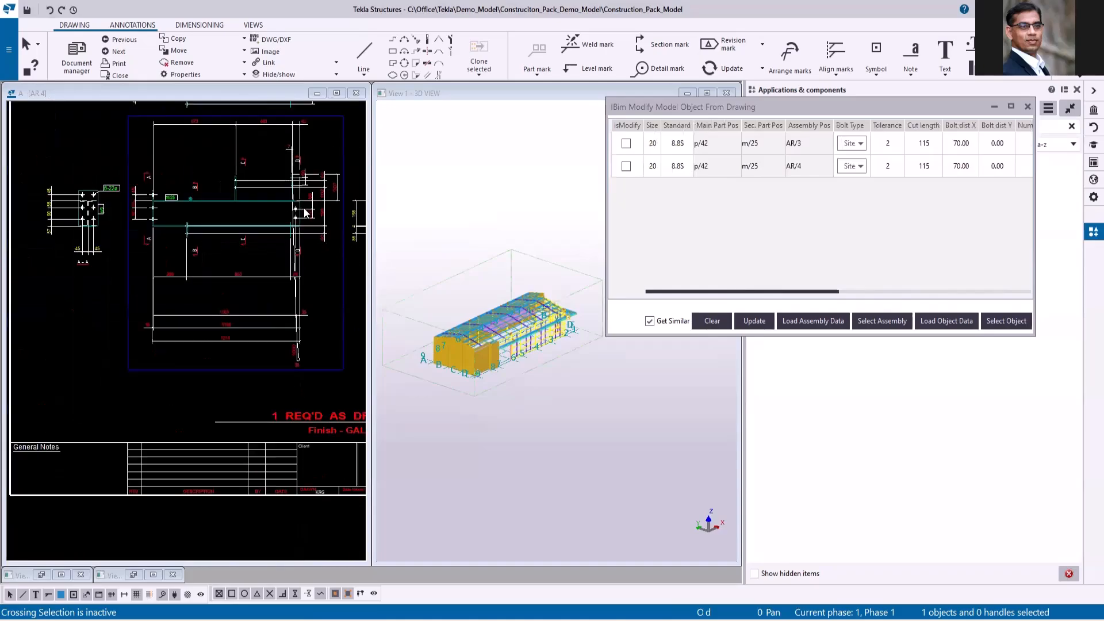
{"action": "scroll", "coordinate": [234, 338], "scroll_direction": "up", "scroll_amount": 5}
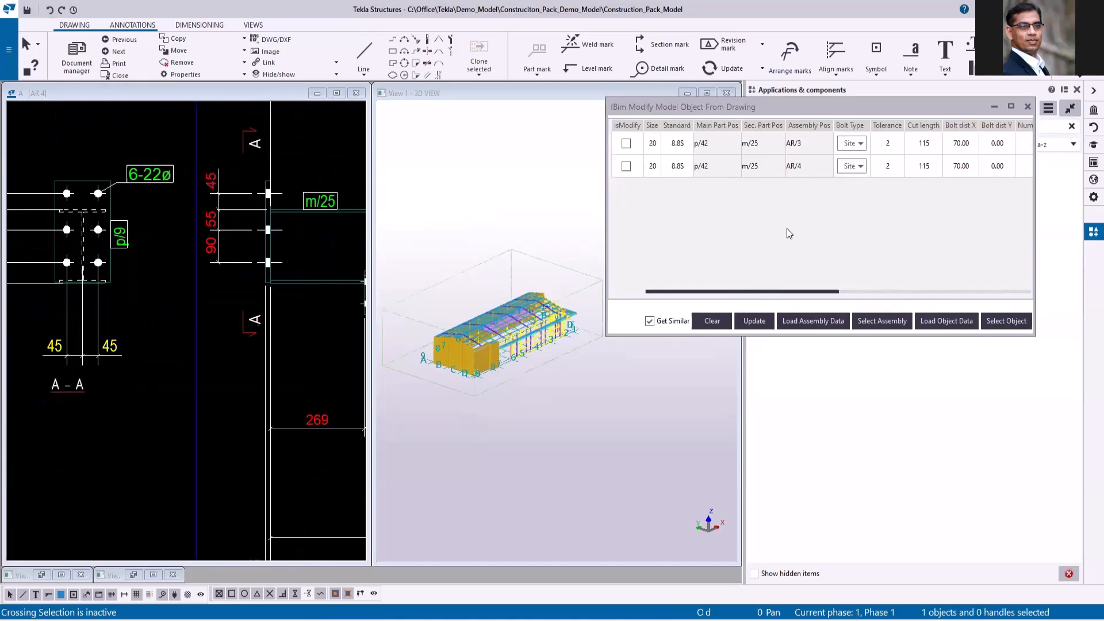
{"action": "scroll", "coordinate": [308, 250], "scroll_direction": "down", "scroll_amount": 4}
{"action": "scroll", "coordinate": [308, 247], "scroll_direction": "up", "scroll_amount": 4}
{"action": "double_click", "coordinate": [316, 228]}
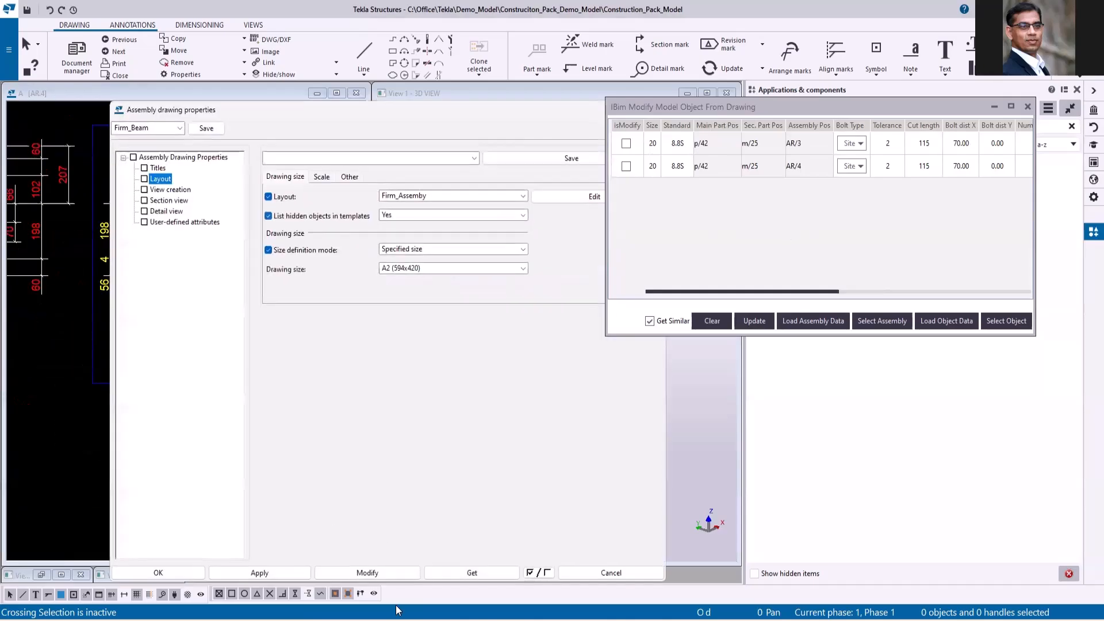
{"action": "left_click", "coordinate": [172, 190]}
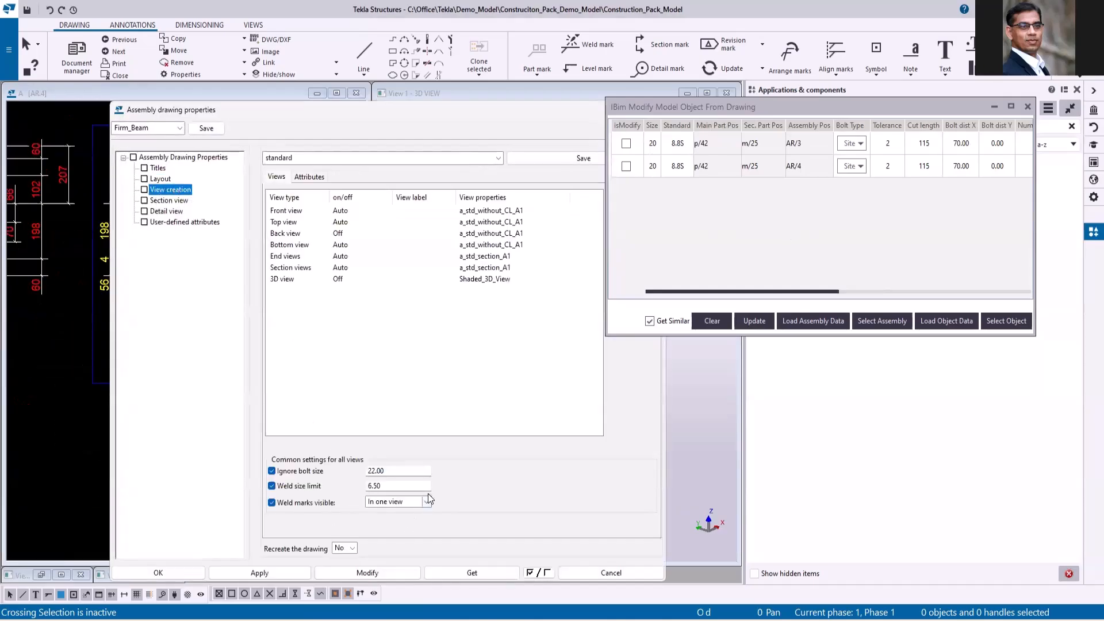
{"action": "left_click_drag", "start_coordinate": [573, 113], "coordinate": [318, 285]}
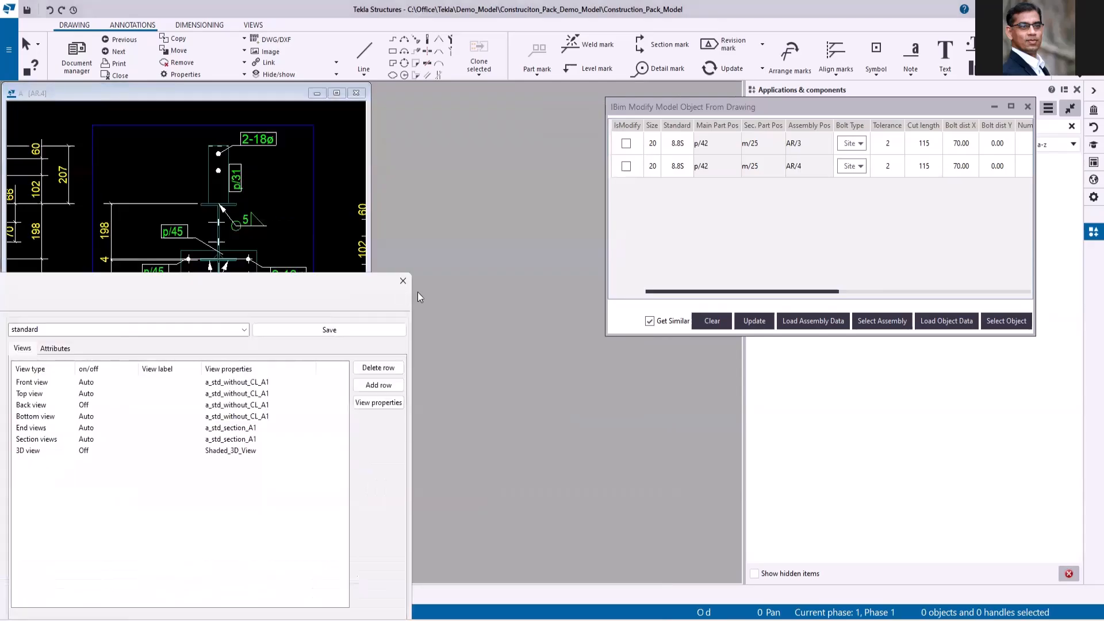
{"action": "left_click", "coordinate": [401, 282]}
Load the object data of the size 5 weld mark in section D-D.
{"action": "left_click", "coordinate": [246, 225]}
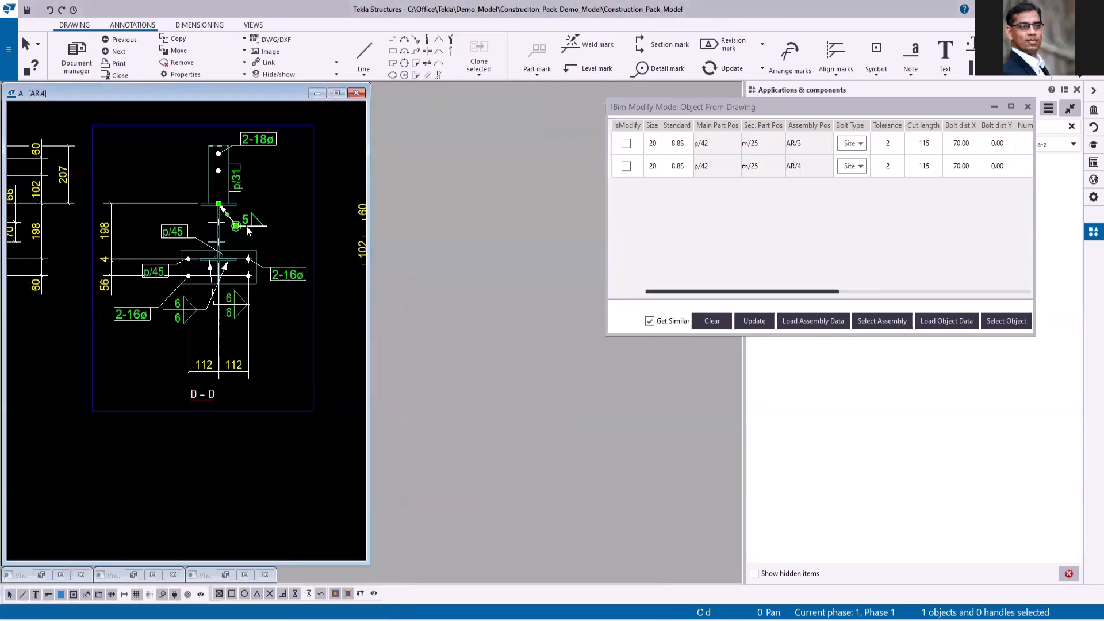
{"action": "left_click", "coordinate": [958, 323]}
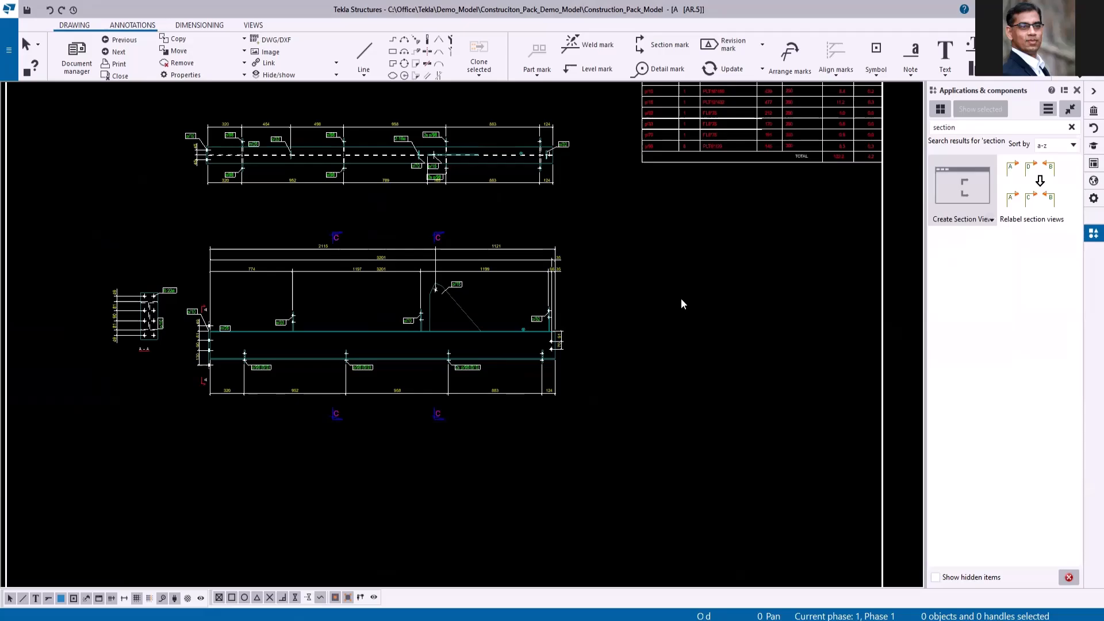
Open the Create Section View tool and load the m/26 beam from the front view as its main part.
{"action": "double_click", "coordinate": [954, 190]}
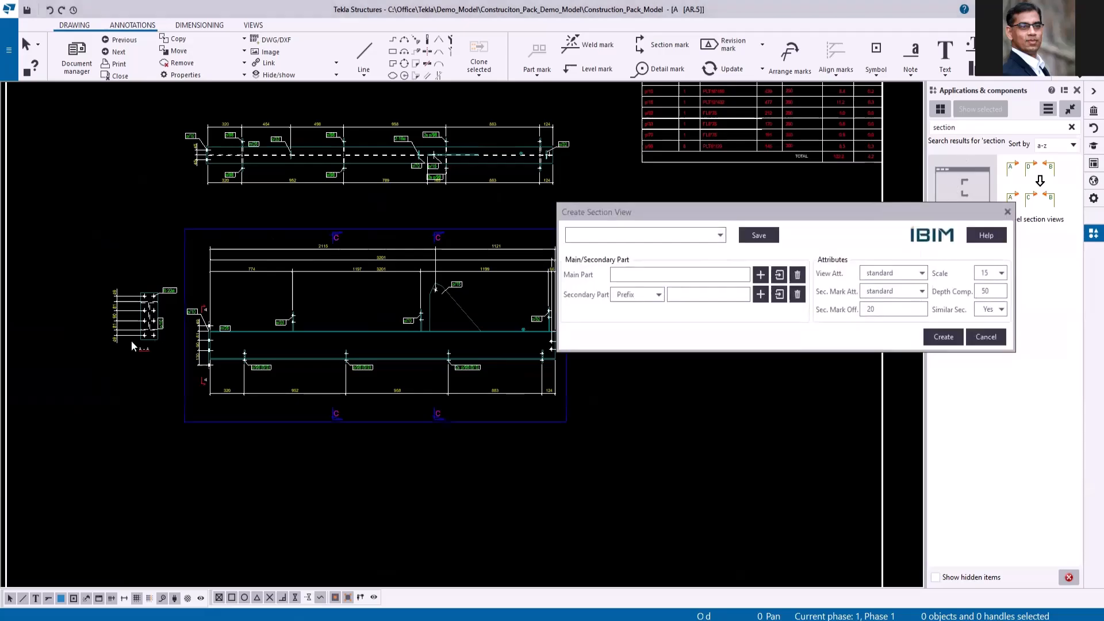
{"action": "scroll", "coordinate": [232, 386], "scroll_direction": "down", "scroll_amount": 2}
{"action": "scroll", "coordinate": [264, 368], "scroll_direction": "up", "scroll_amount": 4}
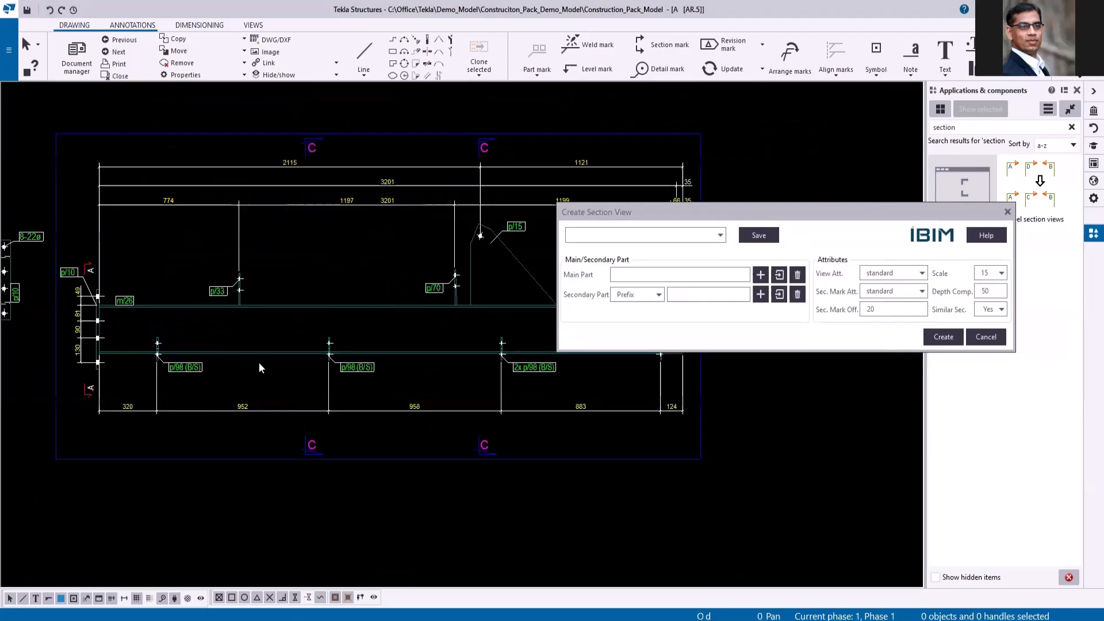
{"action": "scroll", "coordinate": [200, 369], "scroll_direction": "down", "scroll_amount": 3}
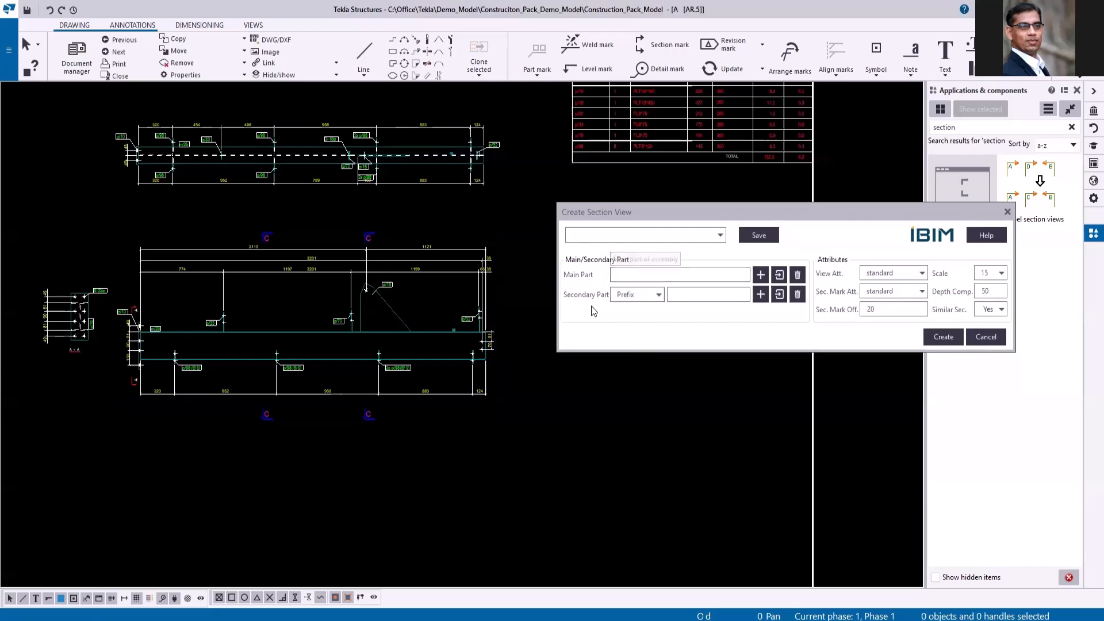
{"action": "left_click", "coordinate": [318, 332]}
{"action": "left_click", "coordinate": [759, 278]}
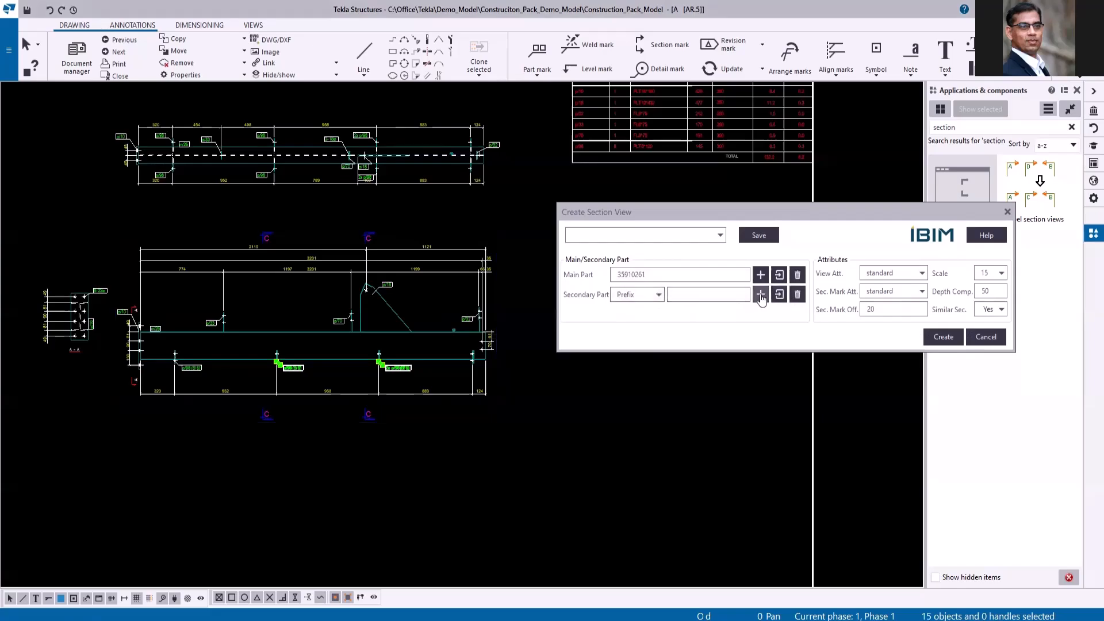
Set the secondary part type to Identifier and clear the entries for the main and secondary parts.
{"action": "left_click", "coordinate": [690, 295]}
{"action": "type", "text": "p"}
{"action": "left_click", "coordinate": [658, 294]}
{"action": "left_click", "coordinate": [630, 317]}
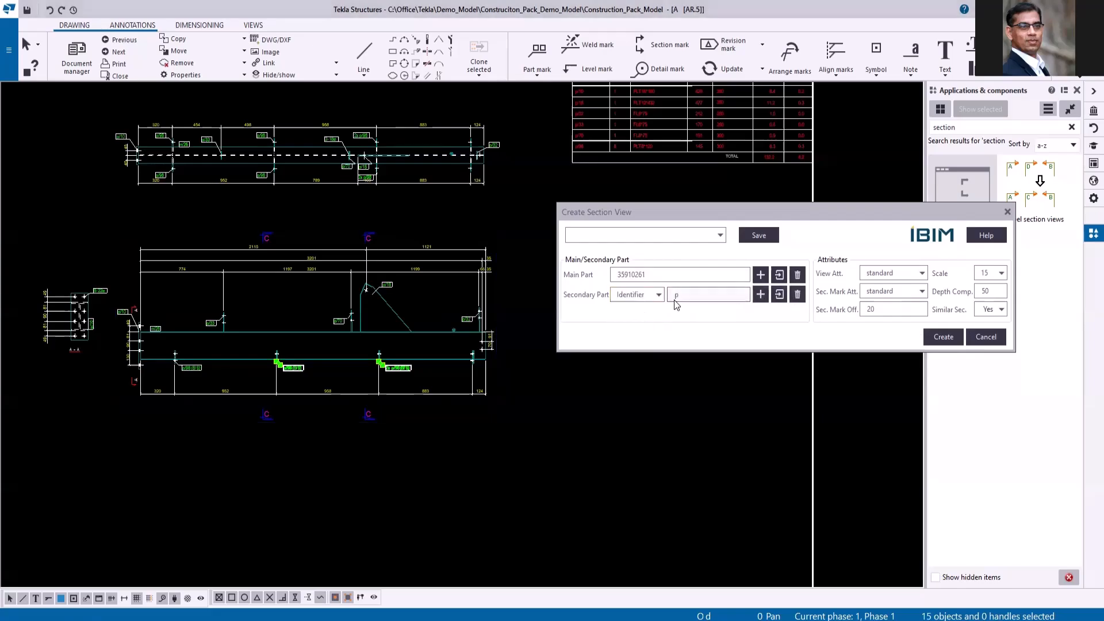
{"action": "left_click_drag", "start_coordinate": [687, 297], "coordinate": [661, 299]}
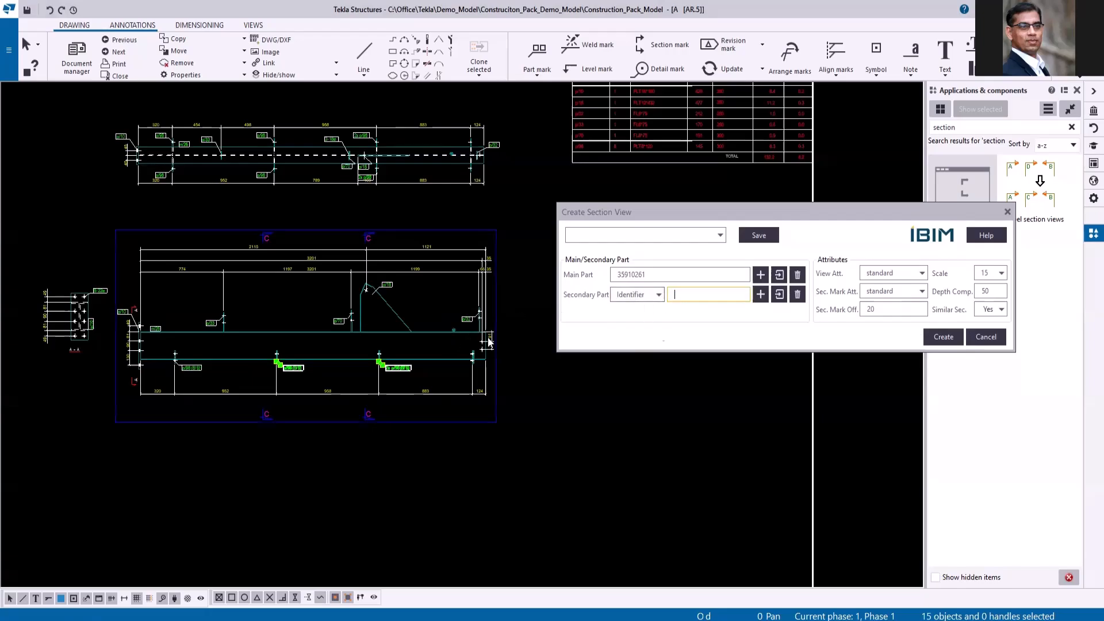
{"action": "left_click", "coordinate": [760, 294]}
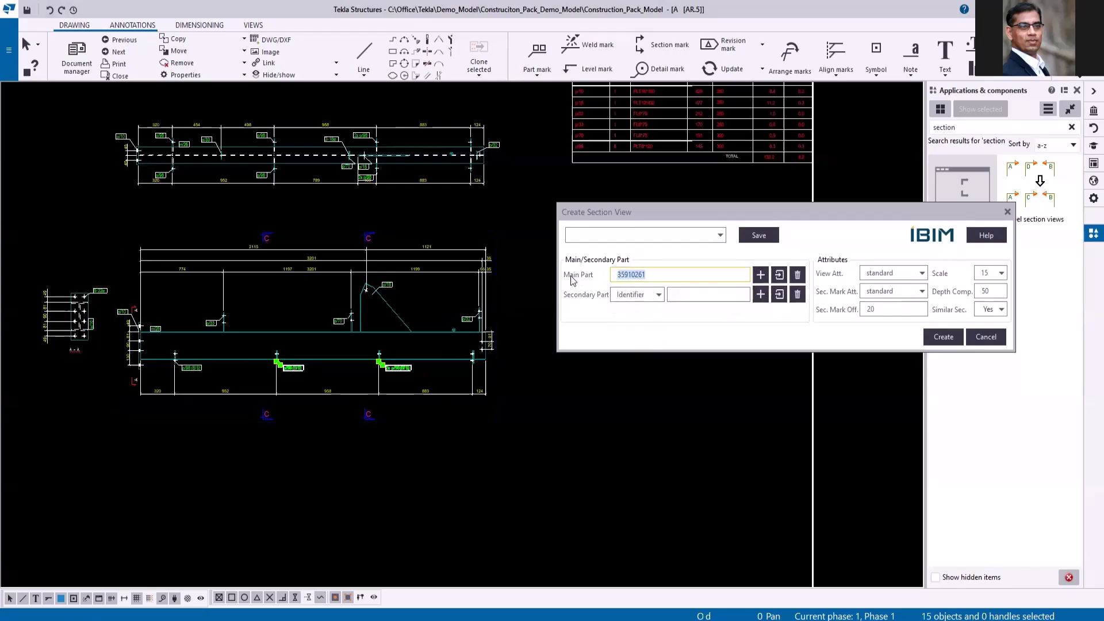
{"action": "key", "text": "Delete"}
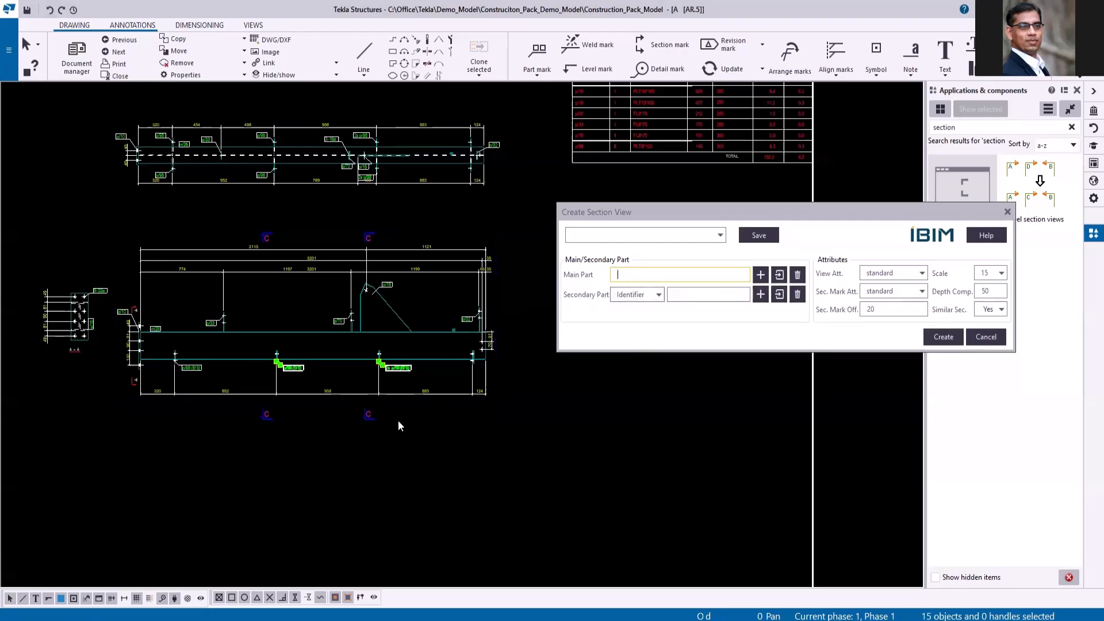
Select the front view and set the section view attribute to a_std_section_A1.
{"action": "left_click", "coordinate": [495, 301]}
{"action": "scroll", "coordinate": [480, 187], "scroll_direction": "down", "scroll_amount": 1}
{"action": "scroll", "coordinate": [480, 187], "scroll_direction": "down", "scroll_amount": 1}
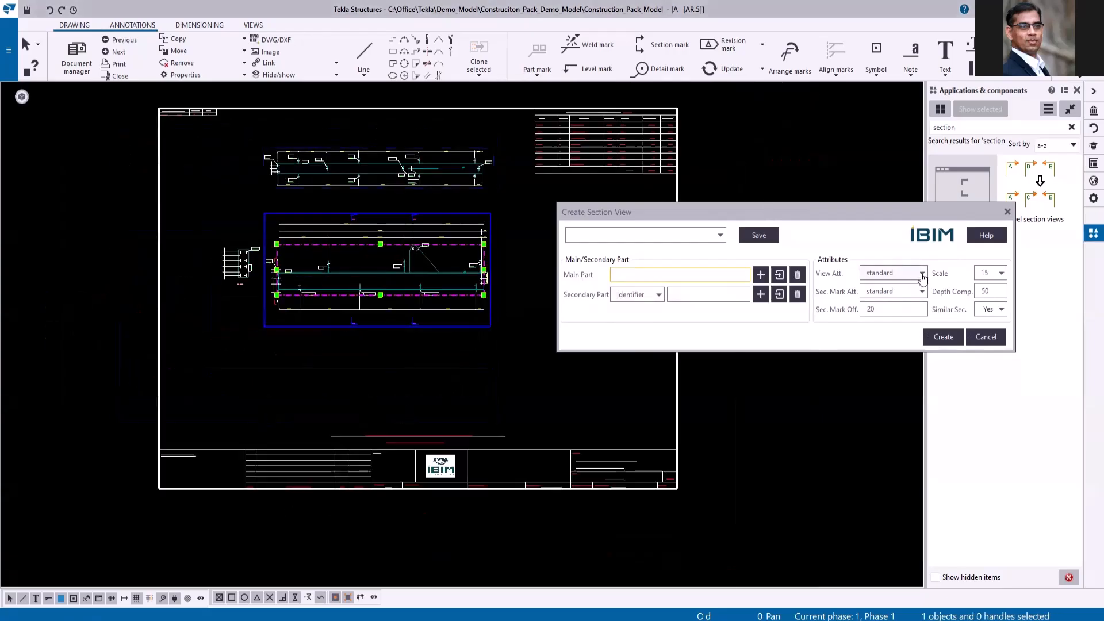
{"action": "left_click", "coordinate": [907, 270]}
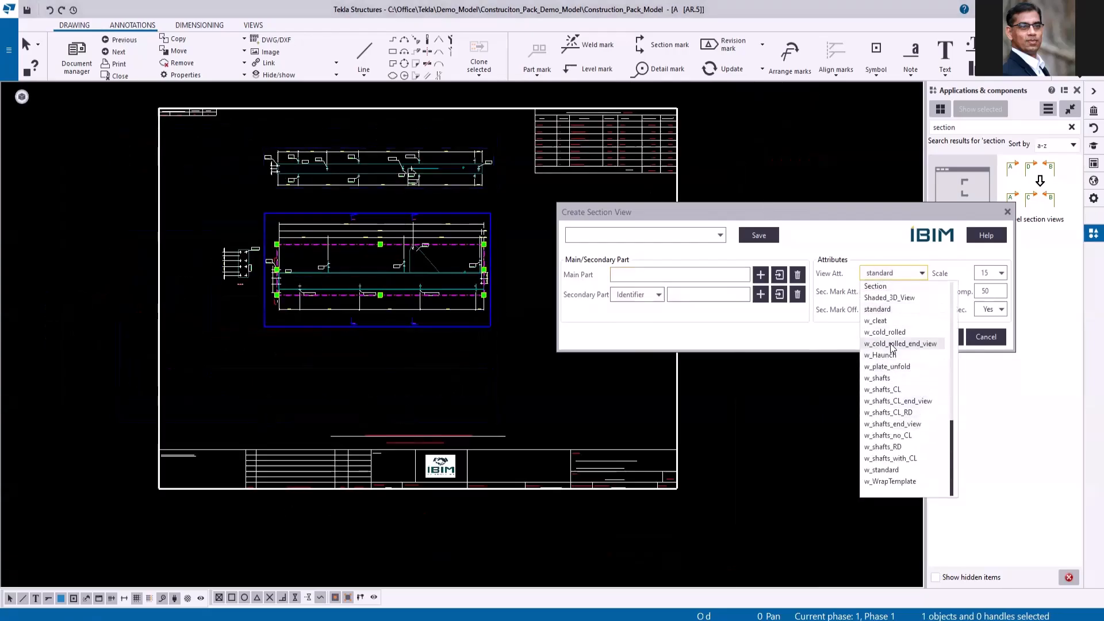
{"action": "scroll", "coordinate": [895, 375], "scroll_direction": "up", "scroll_amount": 5}
{"action": "scroll", "coordinate": [897, 375], "scroll_direction": "up", "scroll_amount": 3}
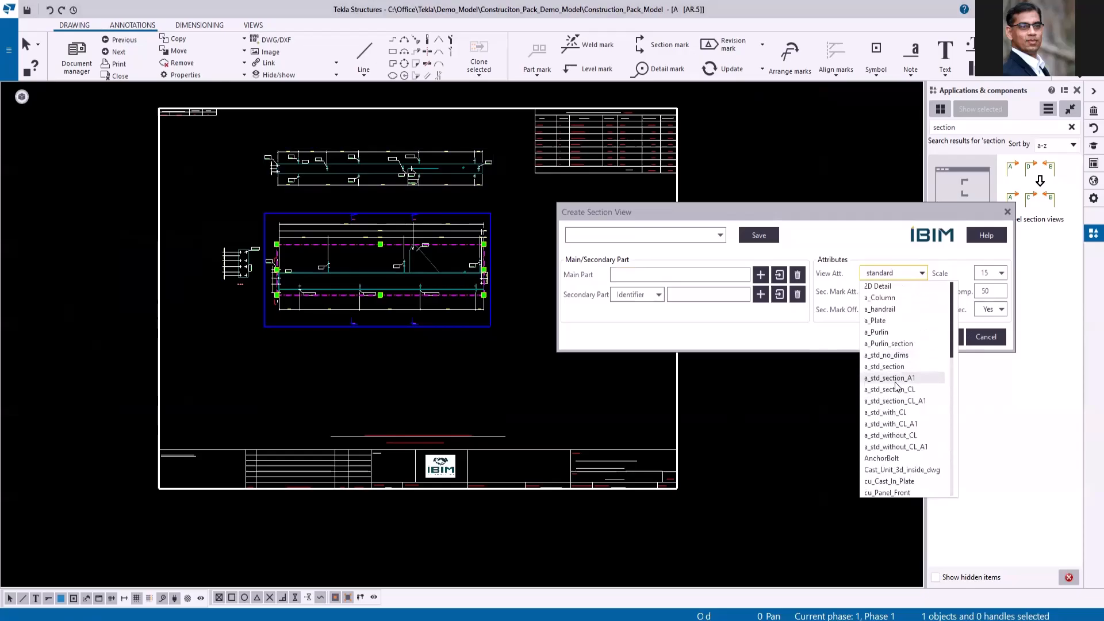
{"action": "left_click", "coordinate": [897, 375]}
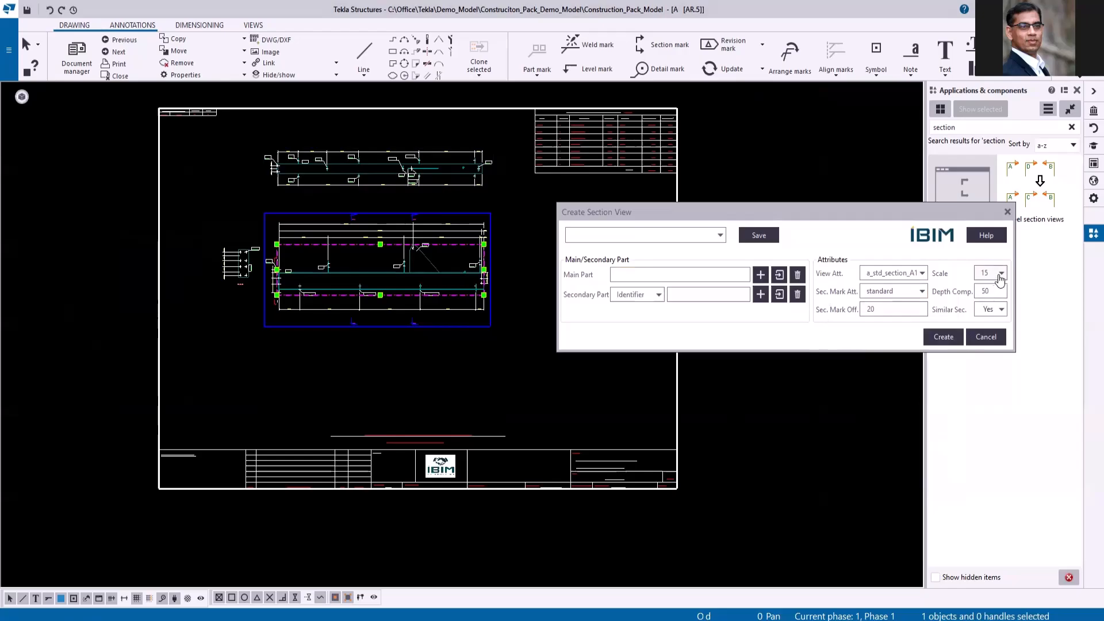
Set the depth compensation to 150, create the section views for the front view, and close the section tool.
{"action": "double_click", "coordinate": [998, 293]}
{"action": "type", "text": "150"}
{"action": "left_click", "coordinate": [944, 338]}
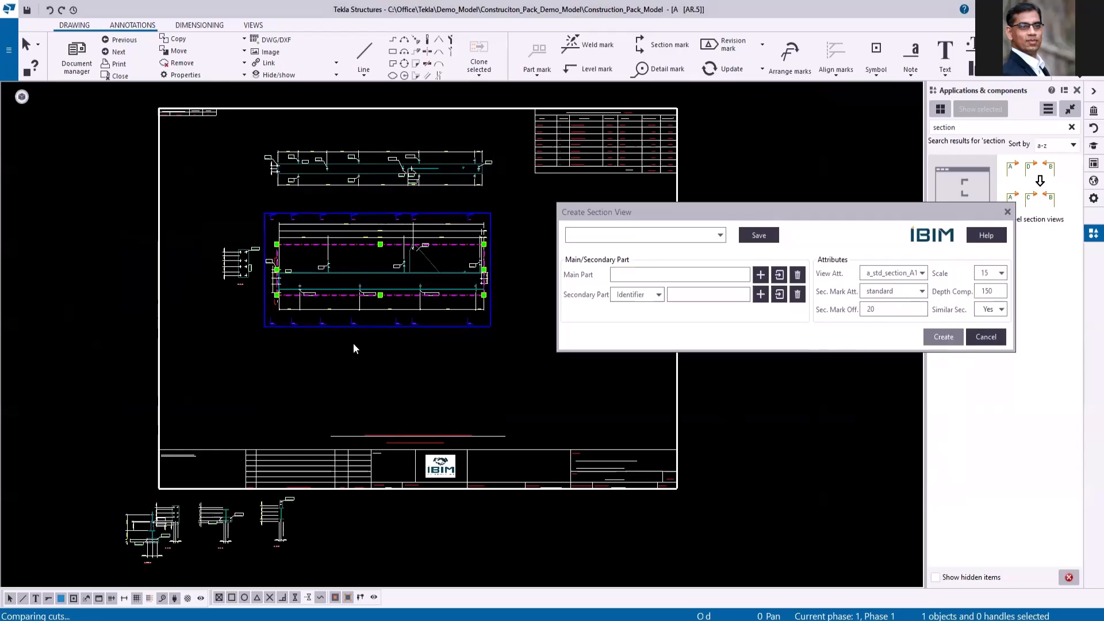
{"action": "scroll", "coordinate": [253, 567], "scroll_direction": "up", "scroll_amount": 2}
{"action": "scroll", "coordinate": [325, 445], "scroll_direction": "down", "scroll_amount": 1}
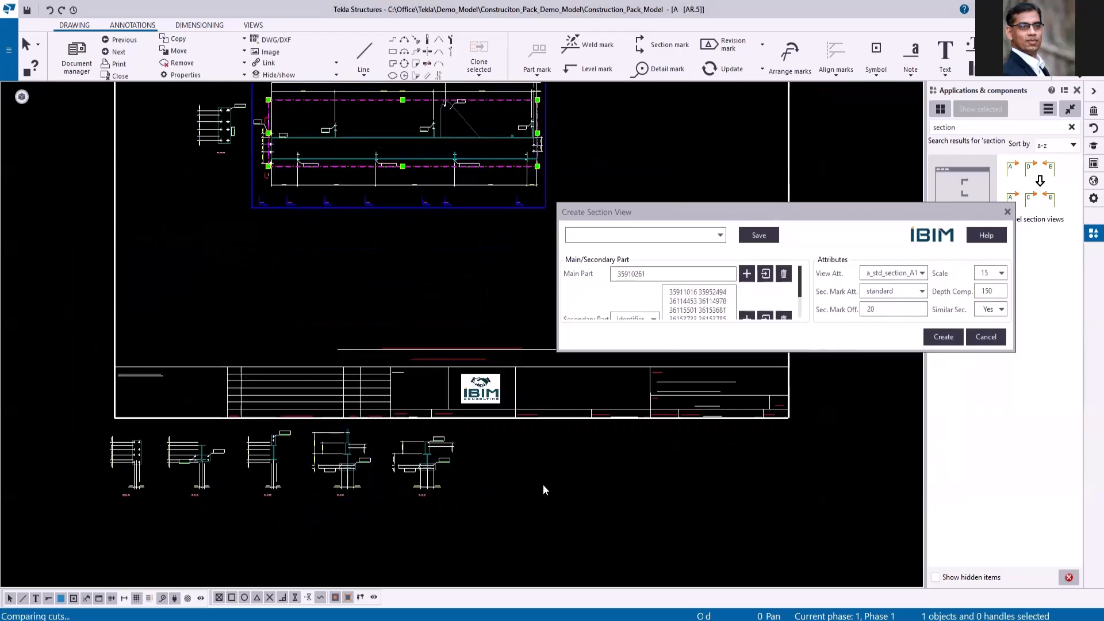
{"action": "left_click", "coordinate": [1008, 211]}
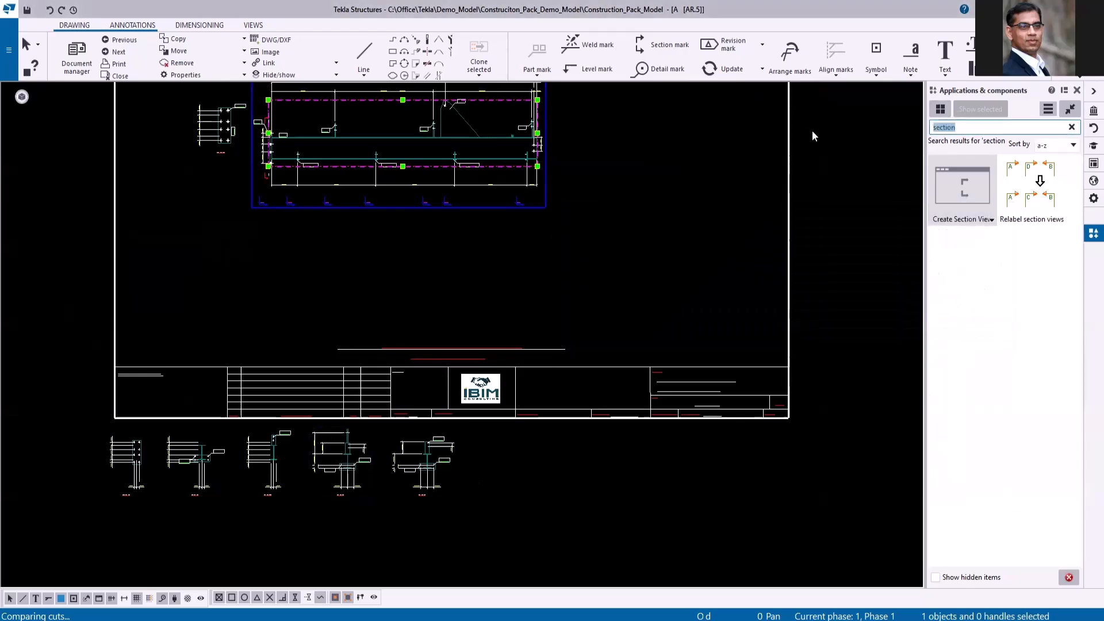
Arrange the five new section views in a bottom-aligned row below the front view with Arrange Drawing View, and close the tool.
{"action": "type", "text": "r"}
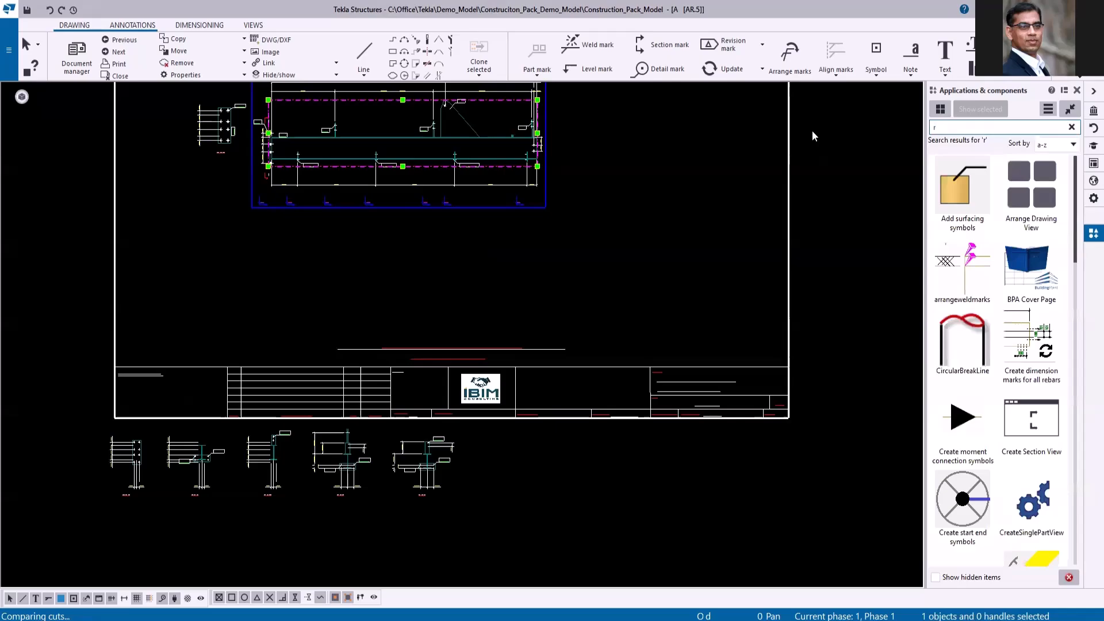
{"action": "left_click", "coordinate": [1018, 177]}
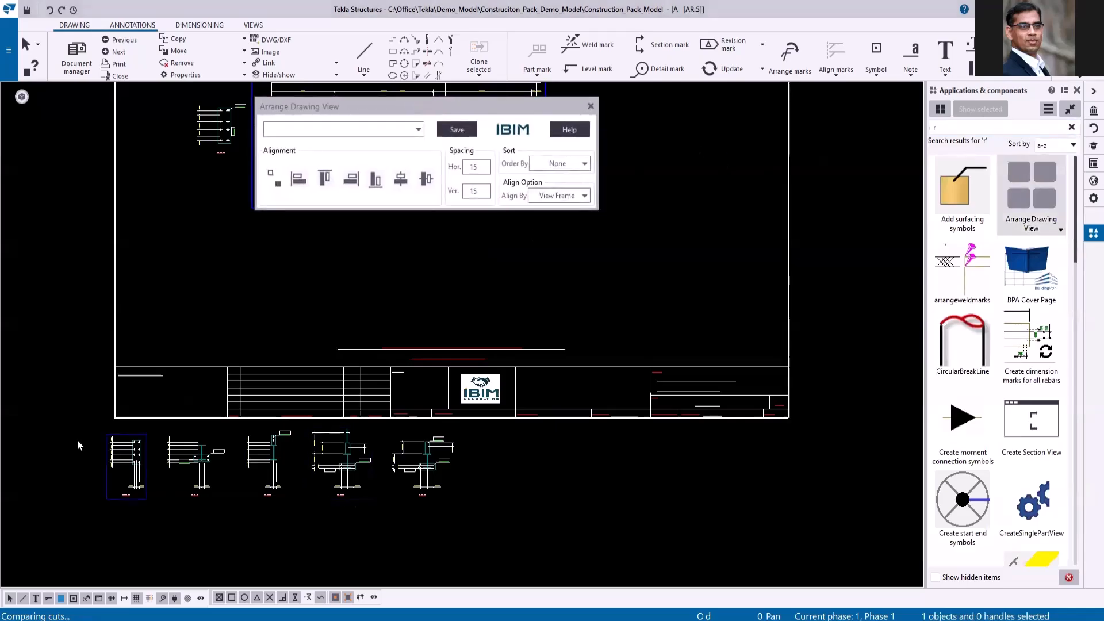
{"action": "left_click_drag", "start_coordinate": [81, 424], "coordinate": [509, 506]}
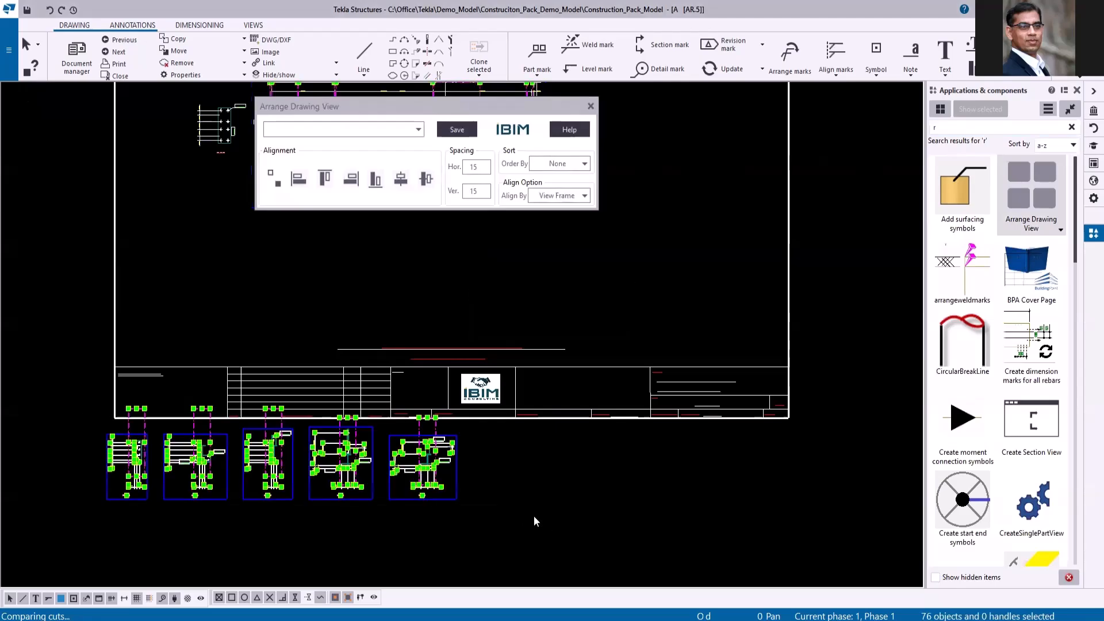
{"action": "left_click", "coordinate": [375, 187]}
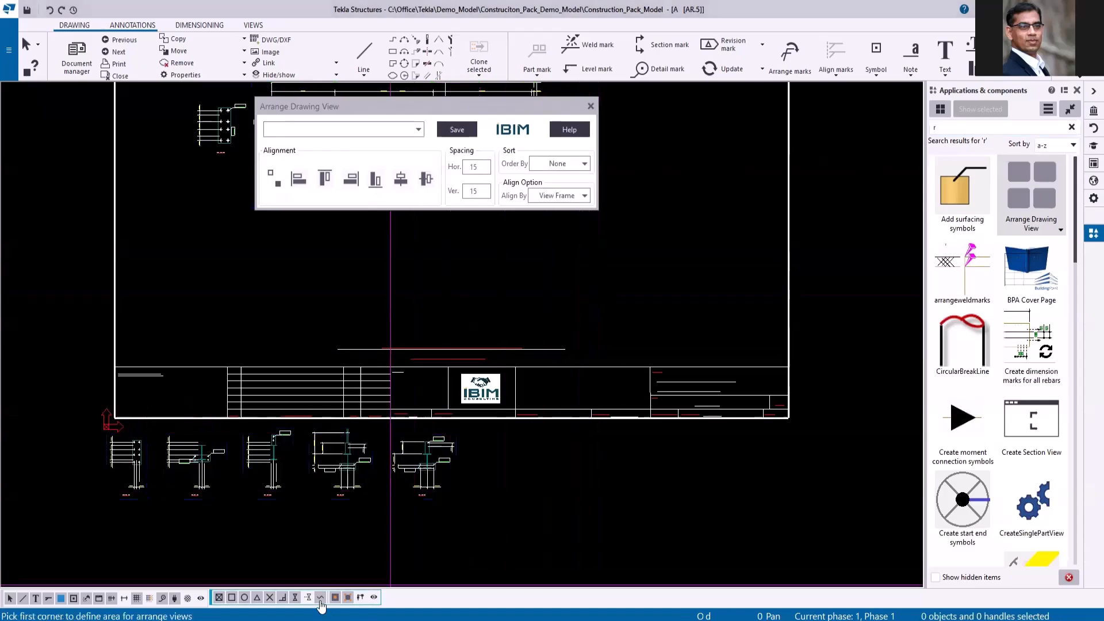
{"action": "left_click", "coordinate": [274, 296]}
{"action": "left_click", "coordinate": [656, 217]}
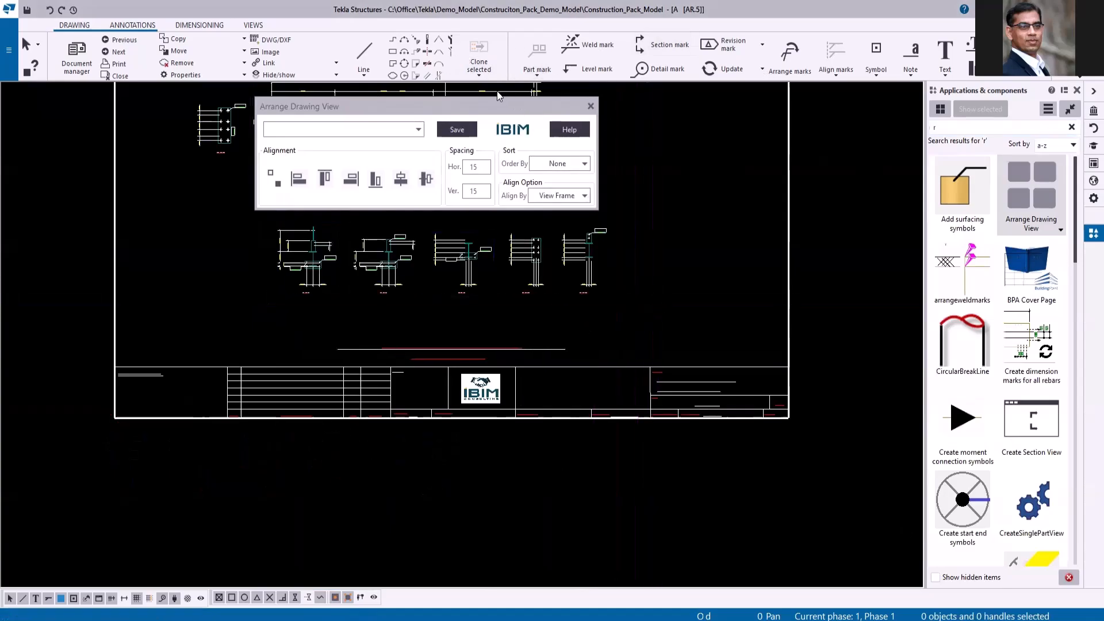
{"action": "left_click_drag", "start_coordinate": [507, 102], "coordinate": [734, 103]}
{"action": "left_click", "coordinate": [822, 106]}
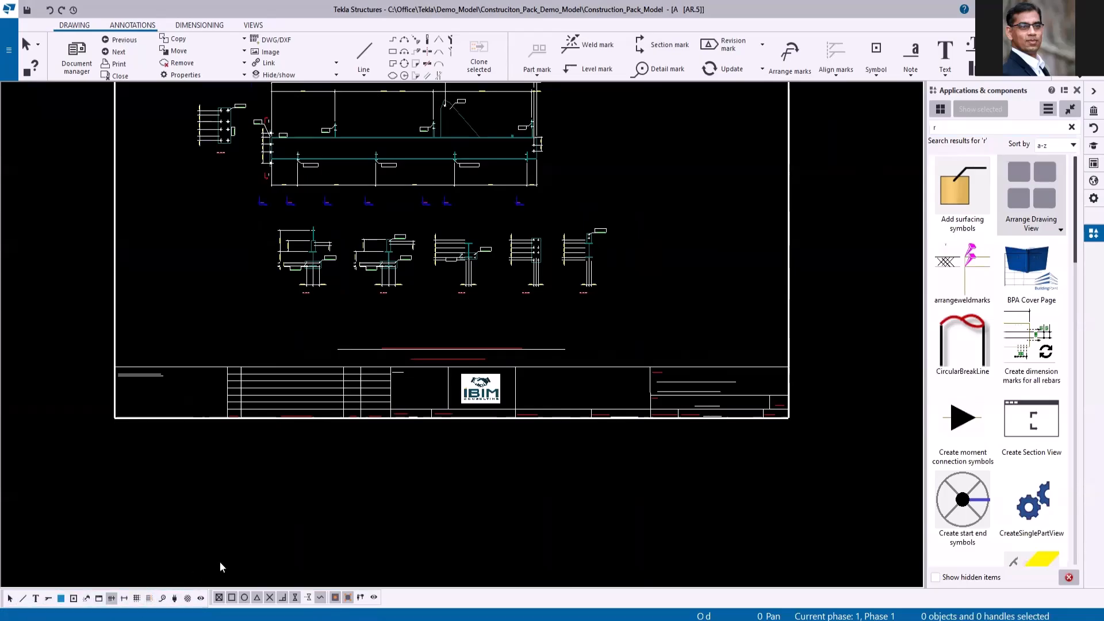
Delete all dimensions and part marks from every view of the drawing.
{"action": "scroll", "coordinate": [258, 537], "scroll_direction": "down", "scroll_amount": 3}
{"action": "left_click_drag", "start_coordinate": [207, 192], "coordinate": [479, 402]}
{"action": "left_click", "coordinate": [480, 403]}
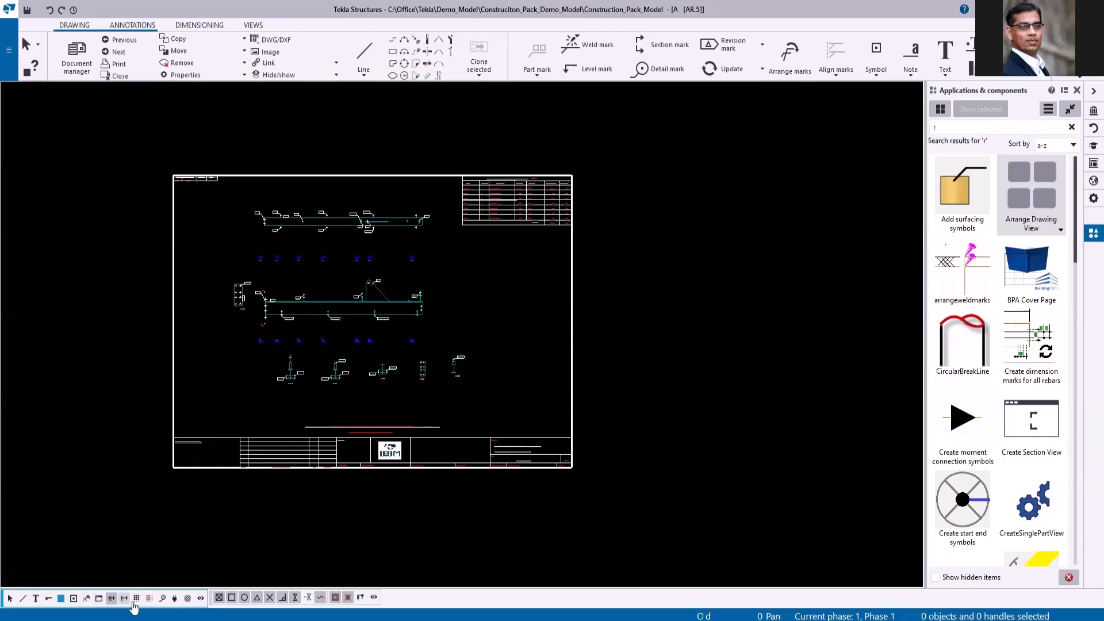
{"action": "left_click", "coordinate": [48, 598]}
{"action": "left_click_drag", "start_coordinate": [210, 193], "coordinate": [483, 412]}
{"action": "key", "text": "Delete"}
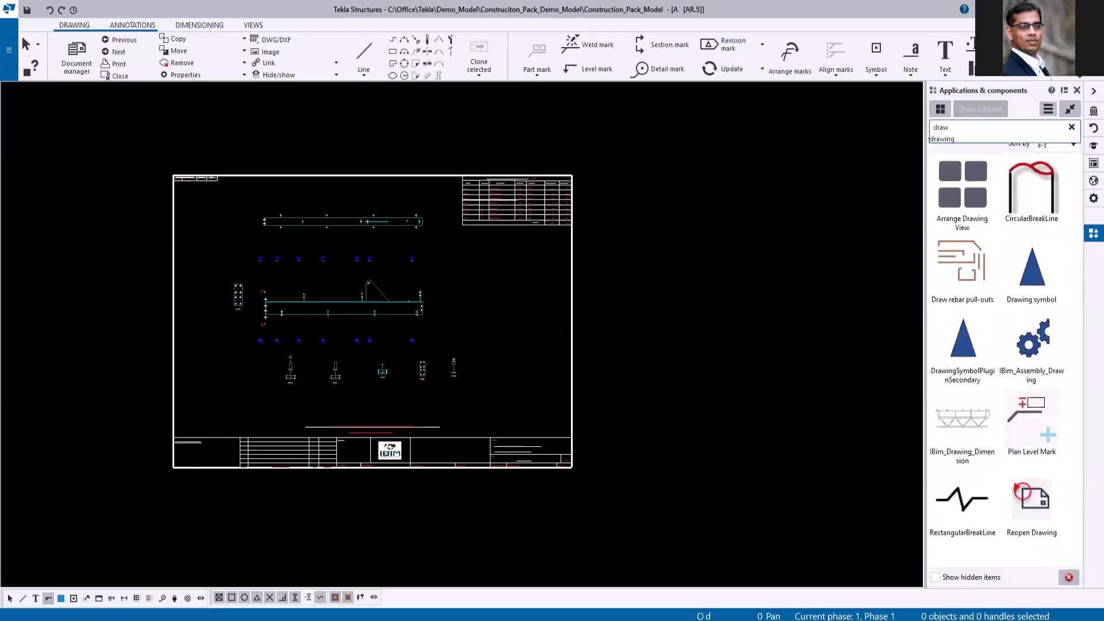
Open the IBim_Drawing_Dimension tool and set the X dimension type to the last available option.
{"action": "type", "text": "ing"}
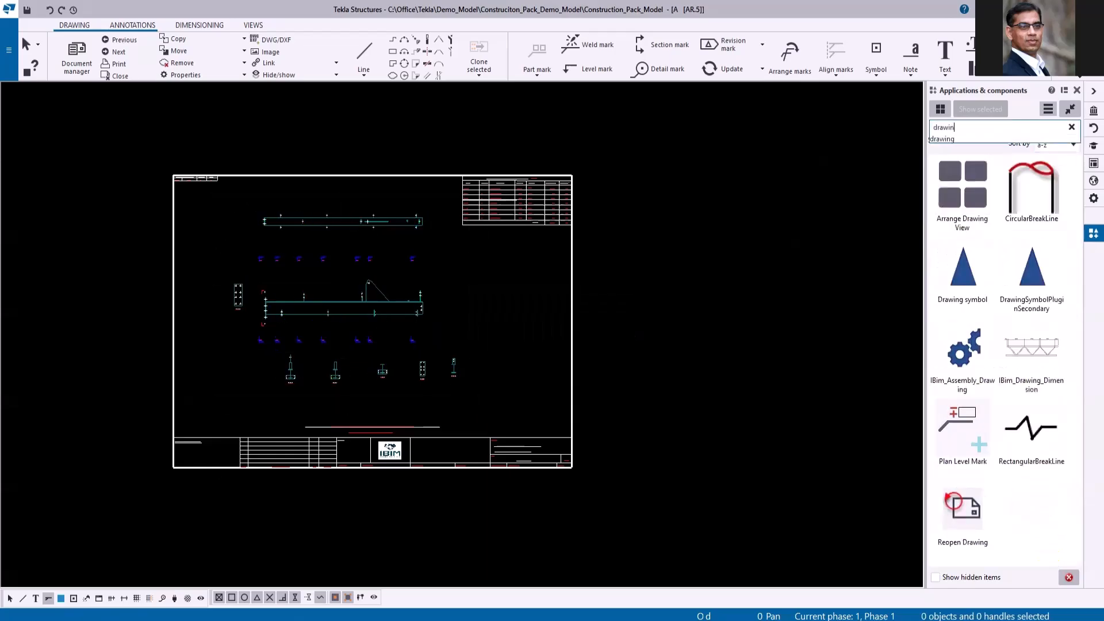
{"action": "double_click", "coordinate": [1042, 360]}
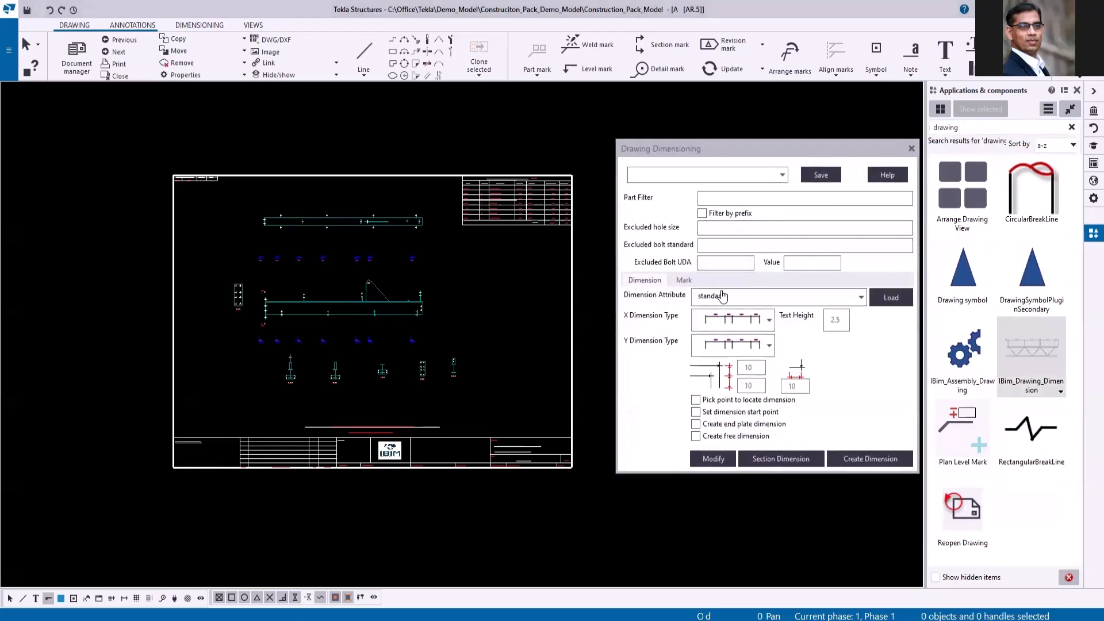
{"action": "left_click", "coordinate": [760, 322]}
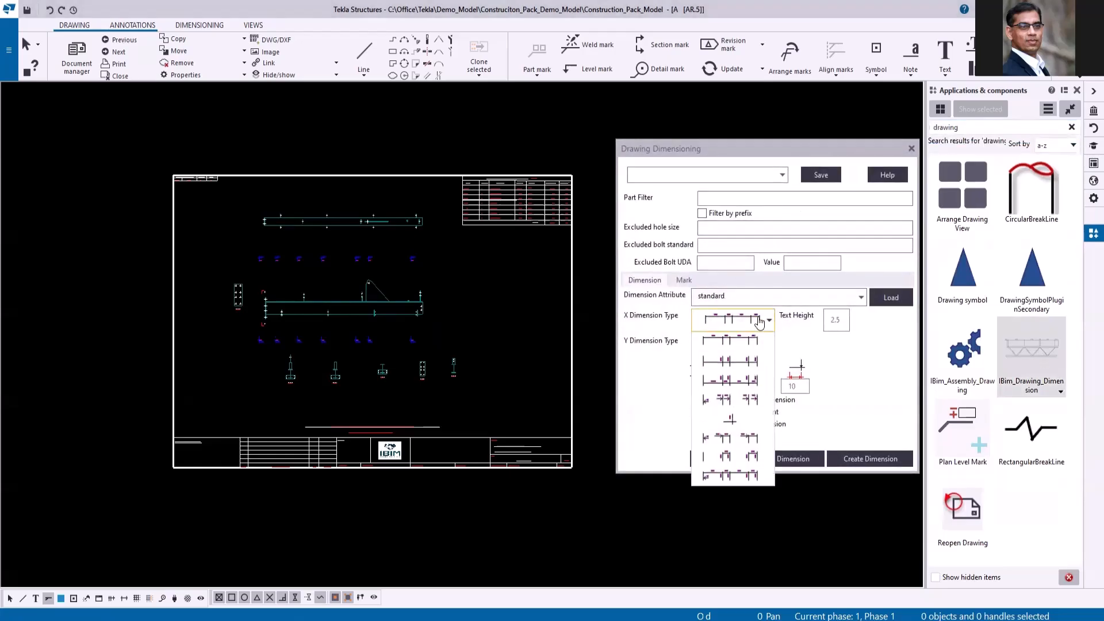
{"action": "left_click", "coordinate": [730, 475]}
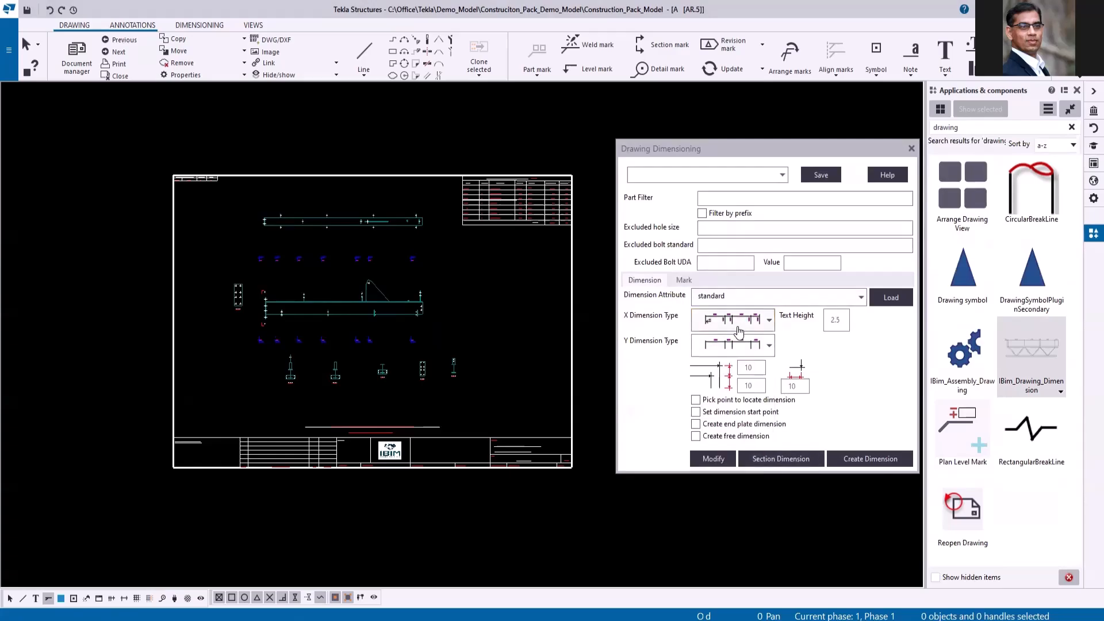
Select all parts of the beam's top view and create their dimensions and marks with the Drawing Dimensioning tool.
{"action": "scroll", "coordinate": [298, 214], "scroll_direction": "up", "scroll_amount": 5}
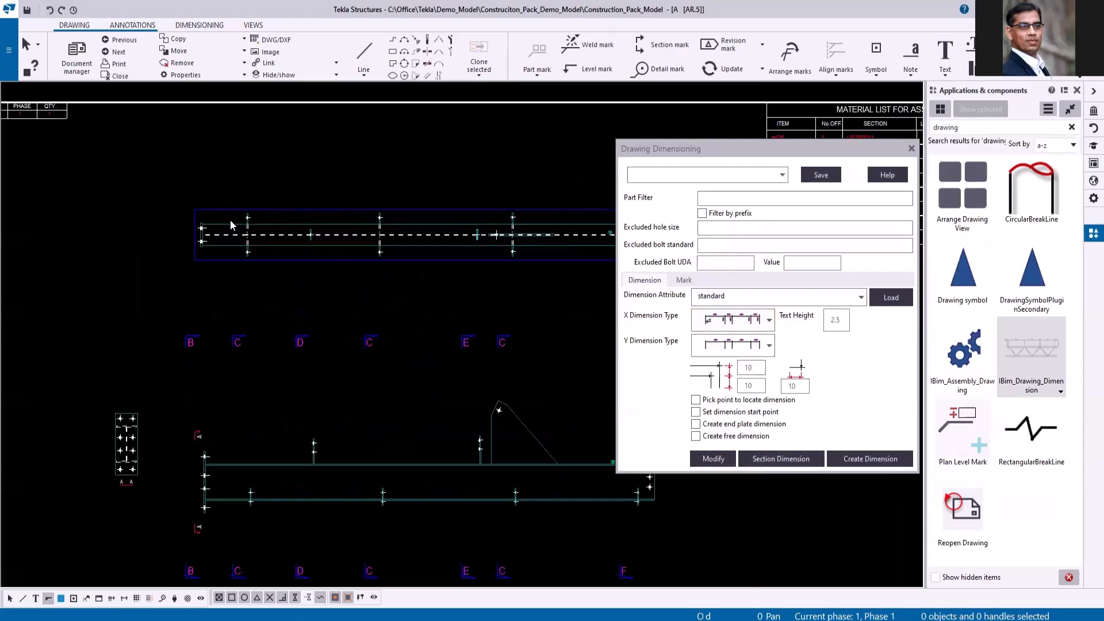
{"action": "scroll", "coordinate": [230, 221], "scroll_direction": "down", "scroll_amount": 5}
{"action": "left_click_drag", "start_coordinate": [105, 203], "coordinate": [373, 225]}
{"action": "scroll", "coordinate": [351, 211], "scroll_direction": "up", "scroll_amount": 3}
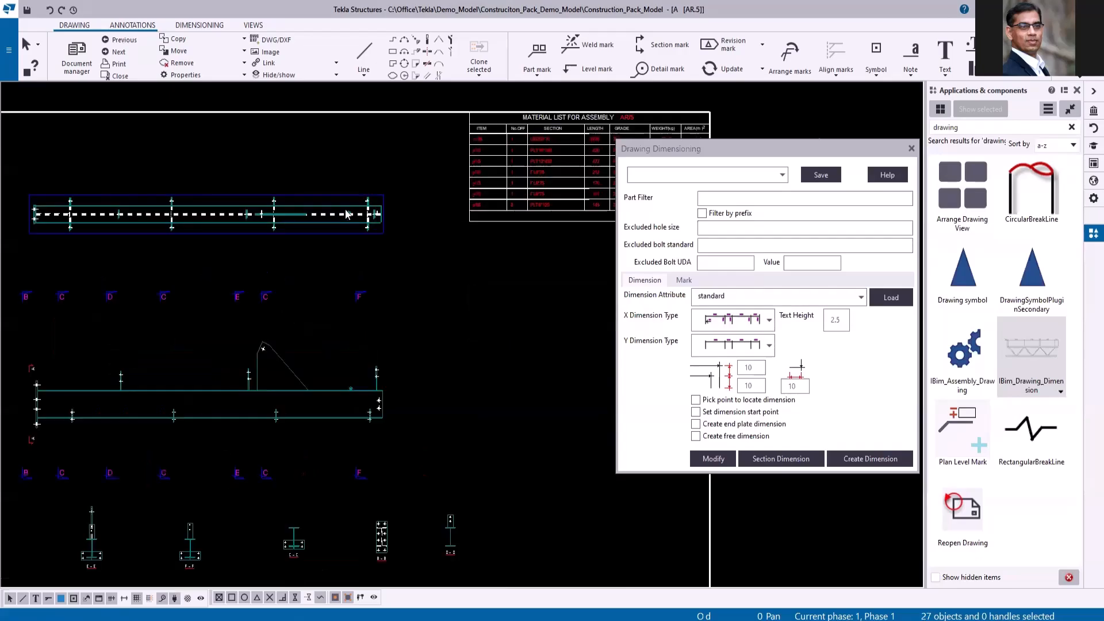
{"action": "left_click", "coordinate": [871, 463]}
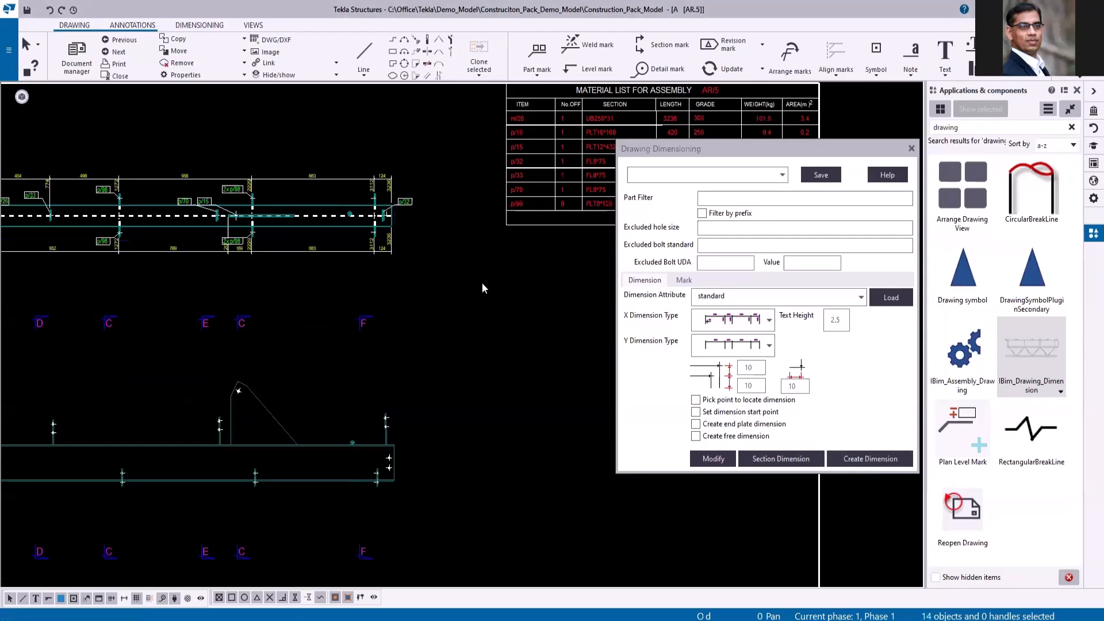
Enable end plate dimensions, create the end plate's bolt dimensions in the top view, and move the p/10 mark above them.
{"action": "scroll", "coordinate": [481, 282], "scroll_direction": "down", "scroll_amount": 2}
{"action": "scroll", "coordinate": [233, 255], "scroll_direction": "up", "scroll_amount": 3}
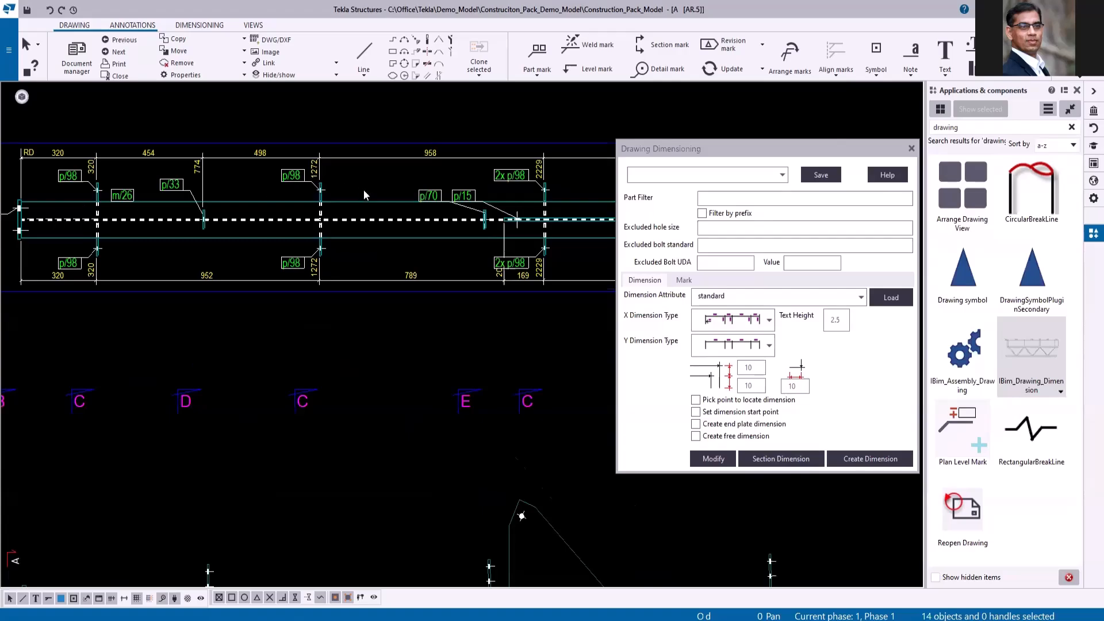
{"action": "scroll", "coordinate": [193, 197], "scroll_direction": "up", "scroll_amount": 3}
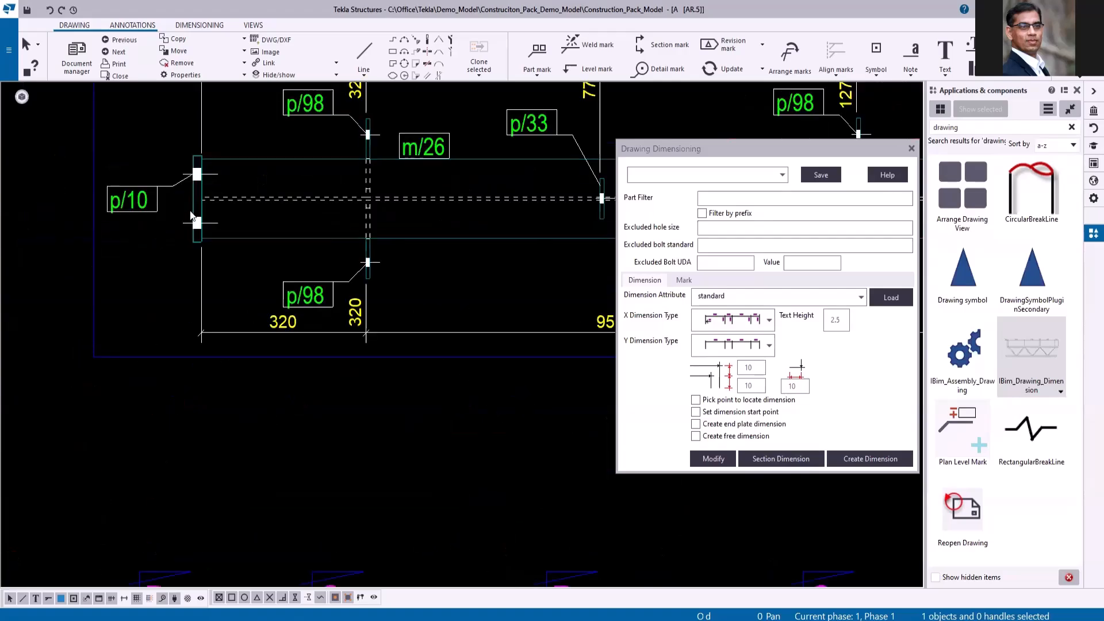
{"action": "left_click", "coordinate": [698, 424]}
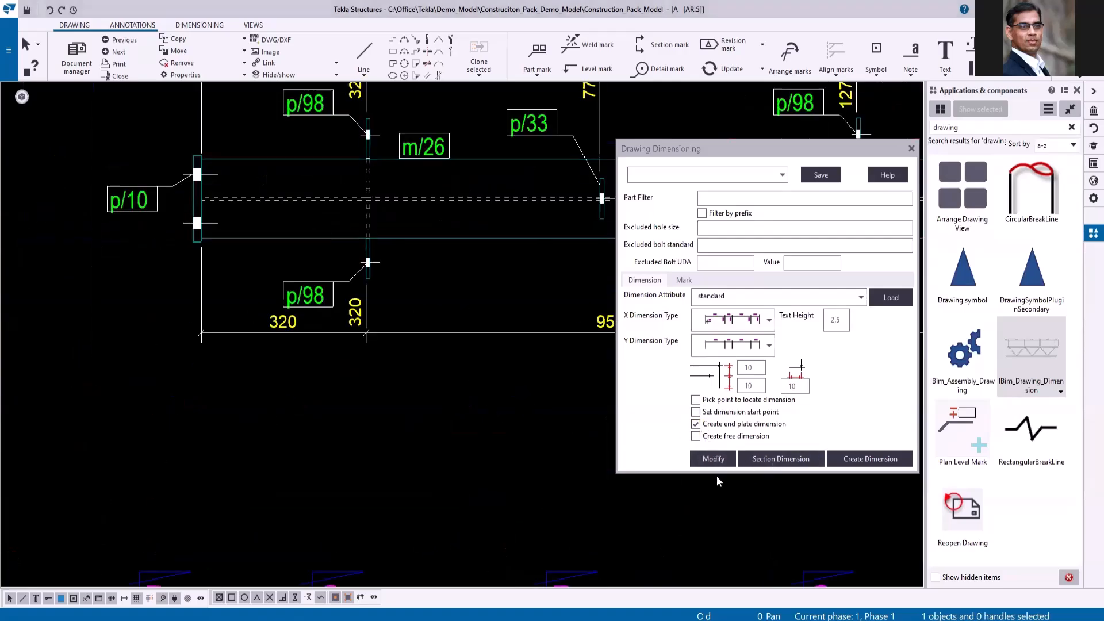
{"action": "left_click", "coordinate": [884, 462]}
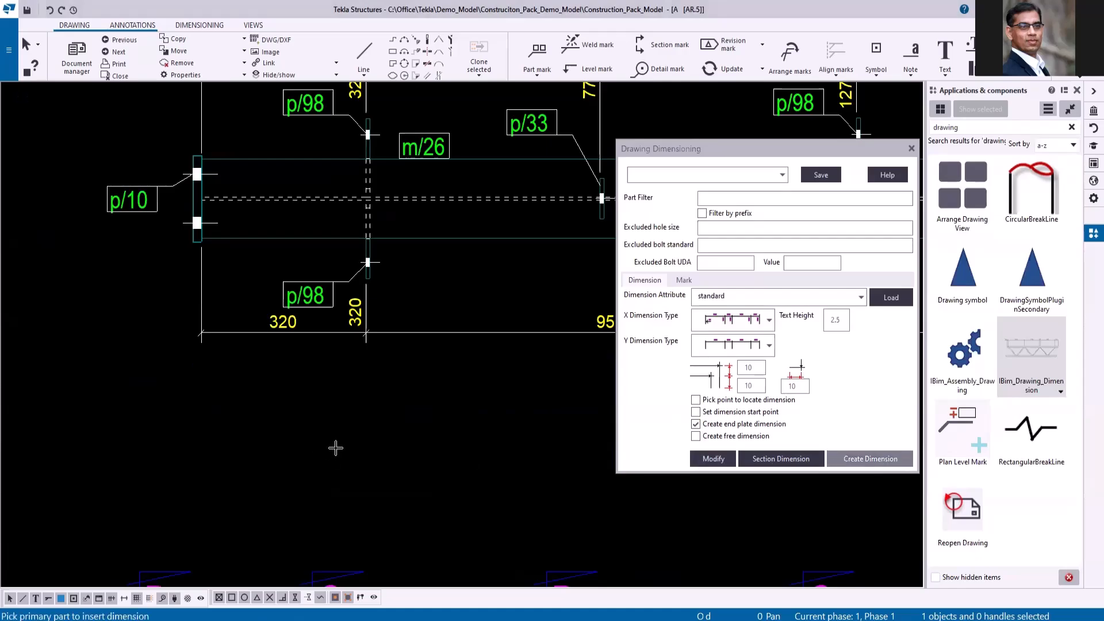
{"action": "left_click", "coordinate": [314, 238]}
{"action": "left_click_drag", "start_coordinate": [124, 208], "coordinate": [138, 188]}
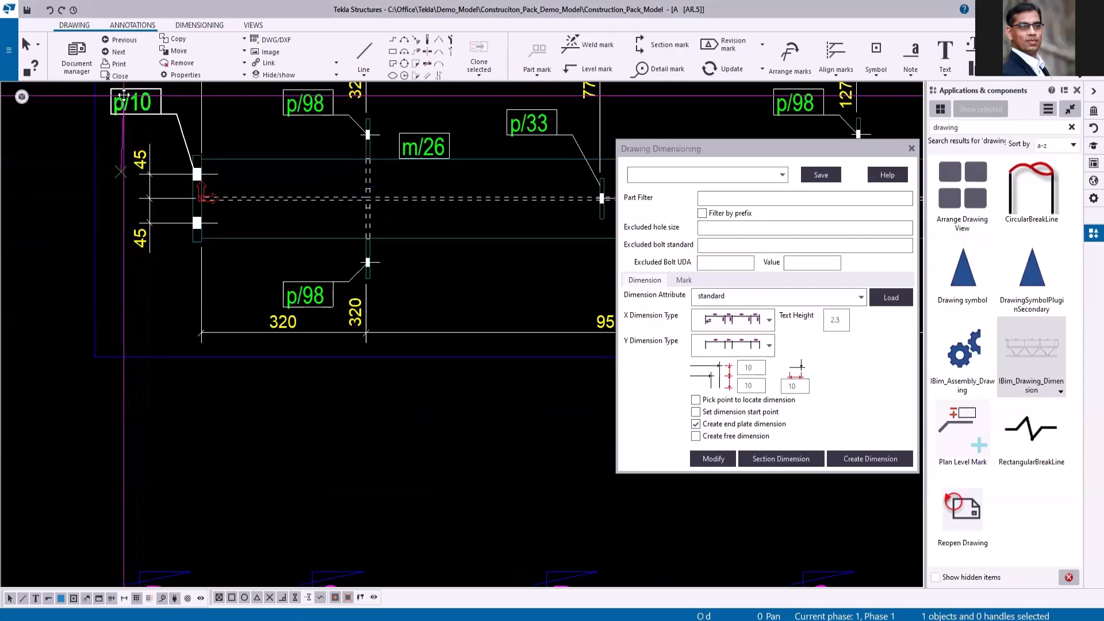
Select the parts of the front view and create their dimensions and marks, including the end plate, using the beam as primary part.
{"action": "scroll", "coordinate": [134, 177], "scroll_direction": "down", "scroll_amount": 5}
{"action": "left_click_drag", "start_coordinate": [147, 318], "coordinate": [503, 456]}
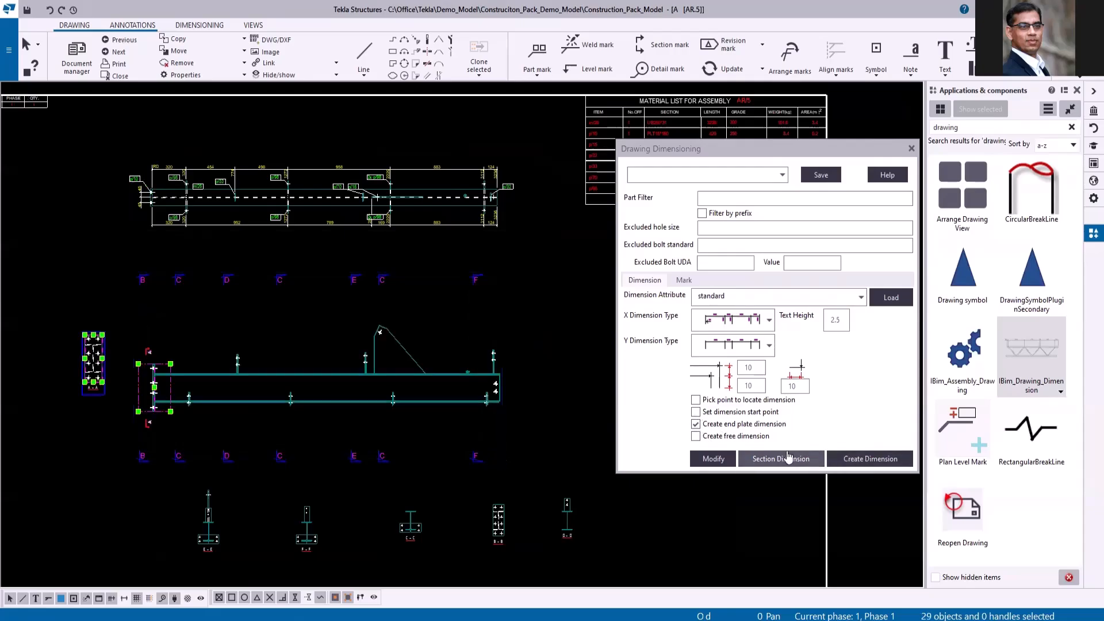
{"action": "left_click", "coordinate": [831, 456]}
{"action": "scroll", "coordinate": [154, 380], "scroll_direction": "up", "scroll_amount": 7}
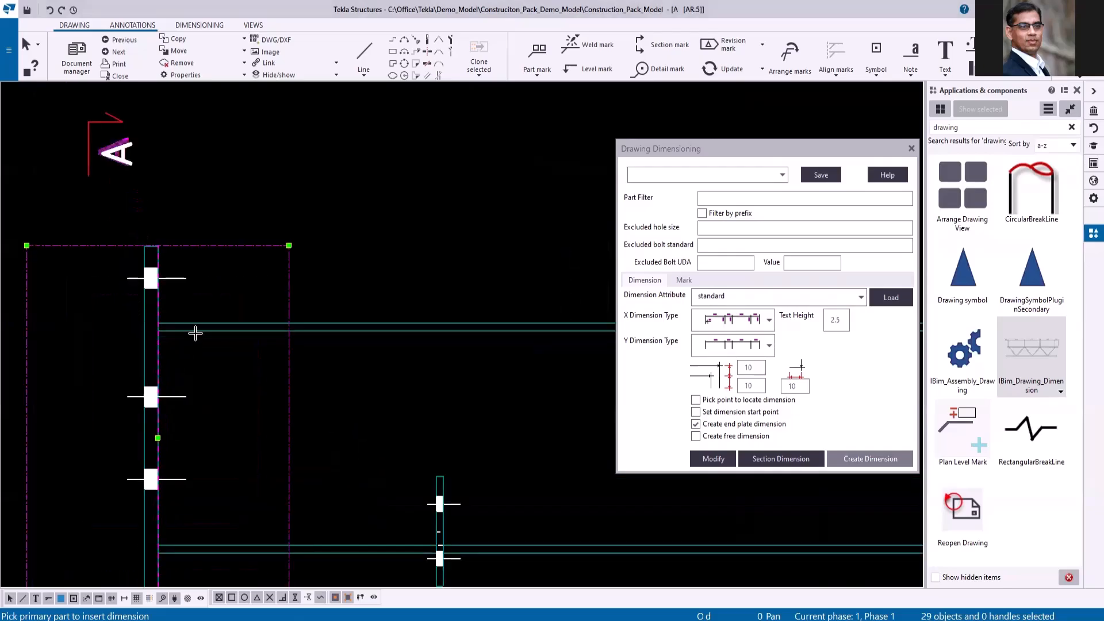
{"action": "left_click", "coordinate": [196, 330]}
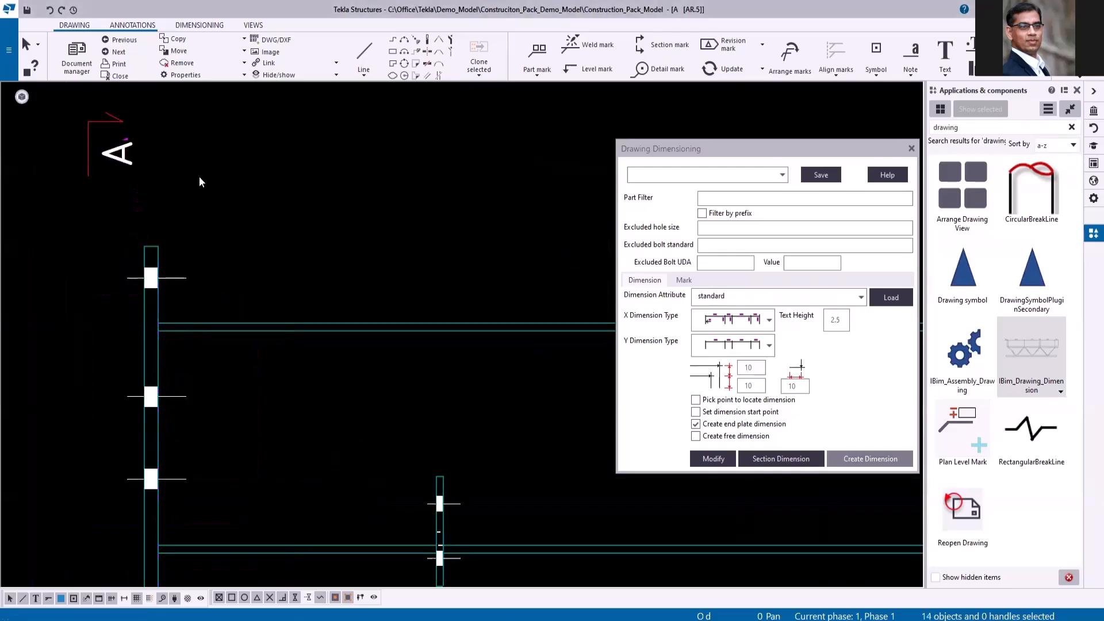
{"action": "scroll", "coordinate": [196, 176], "scroll_direction": "down", "scroll_amount": 4}
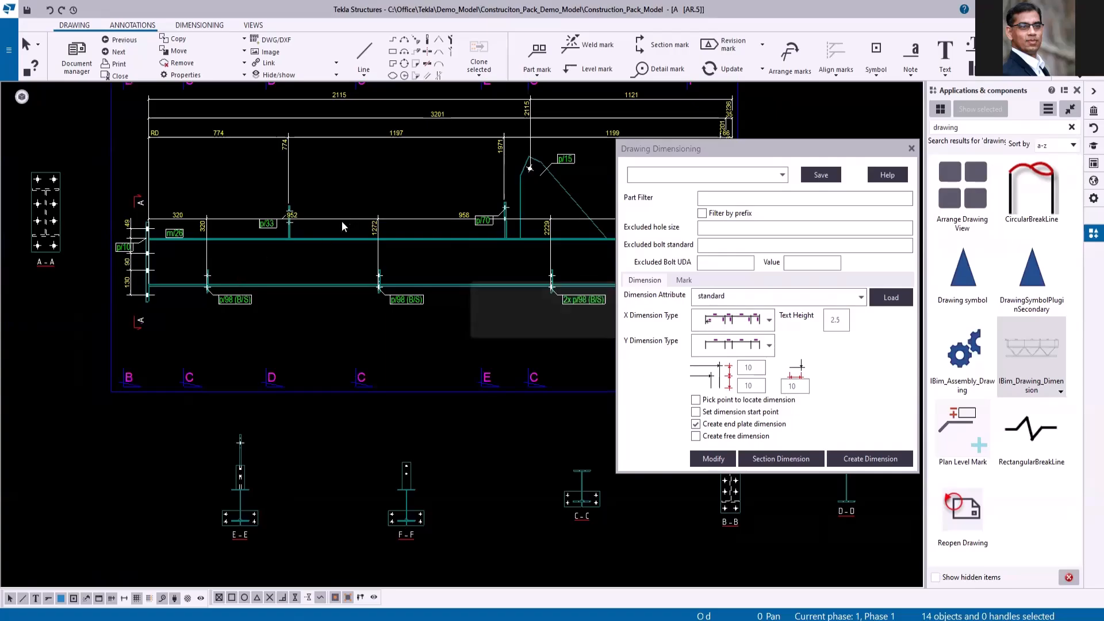
Move the front view's stiffener dimension line below the beam and the p/10 mark up, clear of the end plate dimensions.
{"action": "left_click_drag", "start_coordinate": [344, 218], "coordinate": [365, 353]}
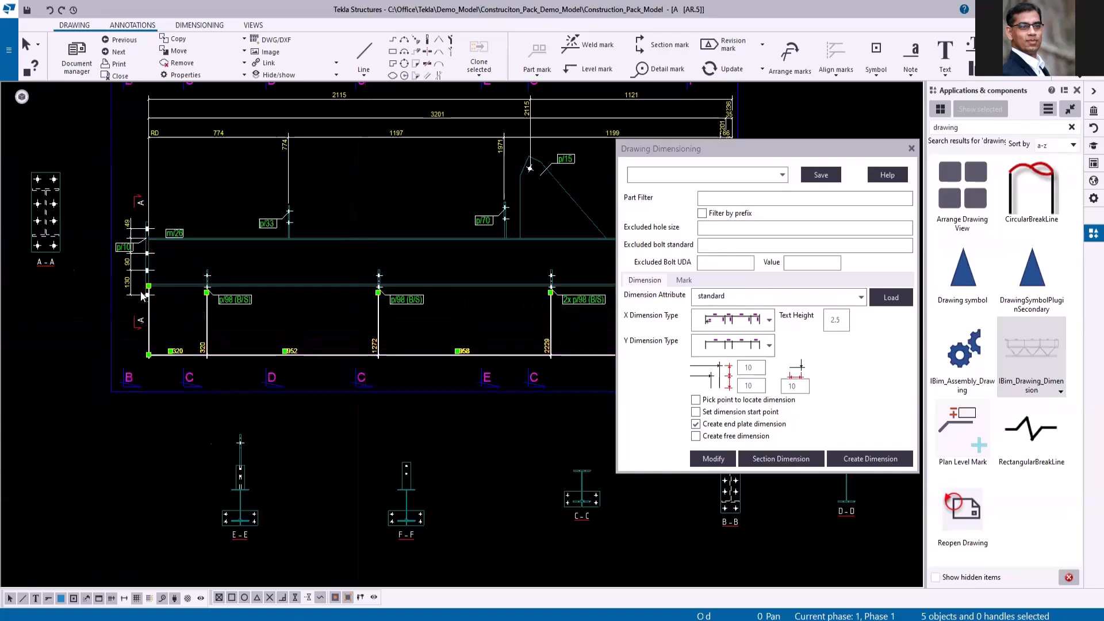
{"action": "scroll", "coordinate": [501, 265], "scroll_direction": "down", "scroll_amount": 2}
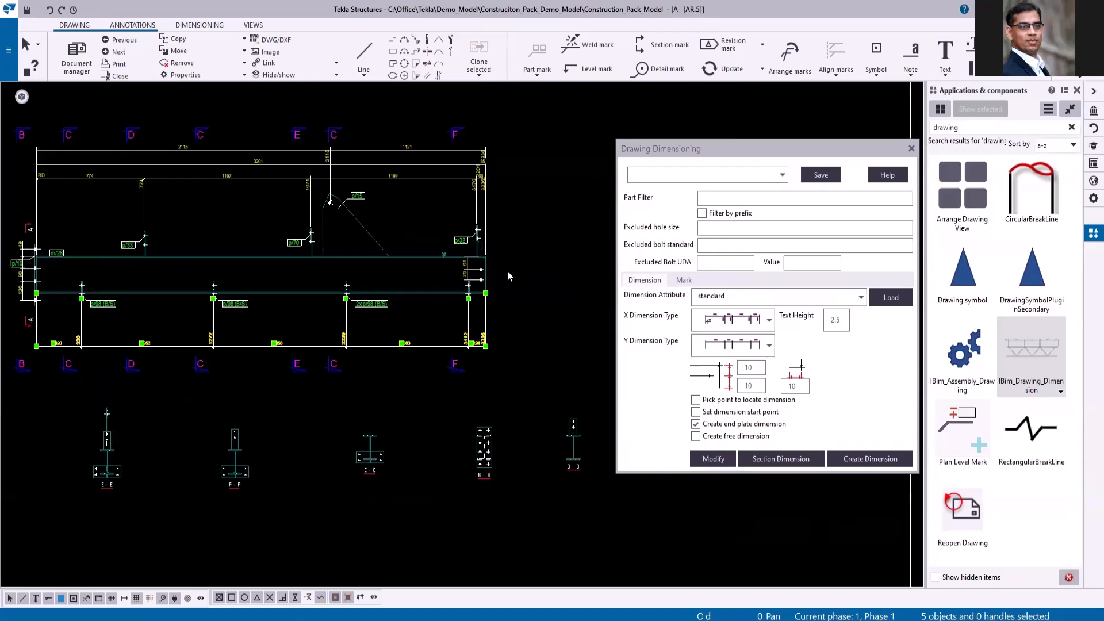
{"action": "scroll", "coordinate": [26, 253], "scroll_direction": "up", "scroll_amount": 4}
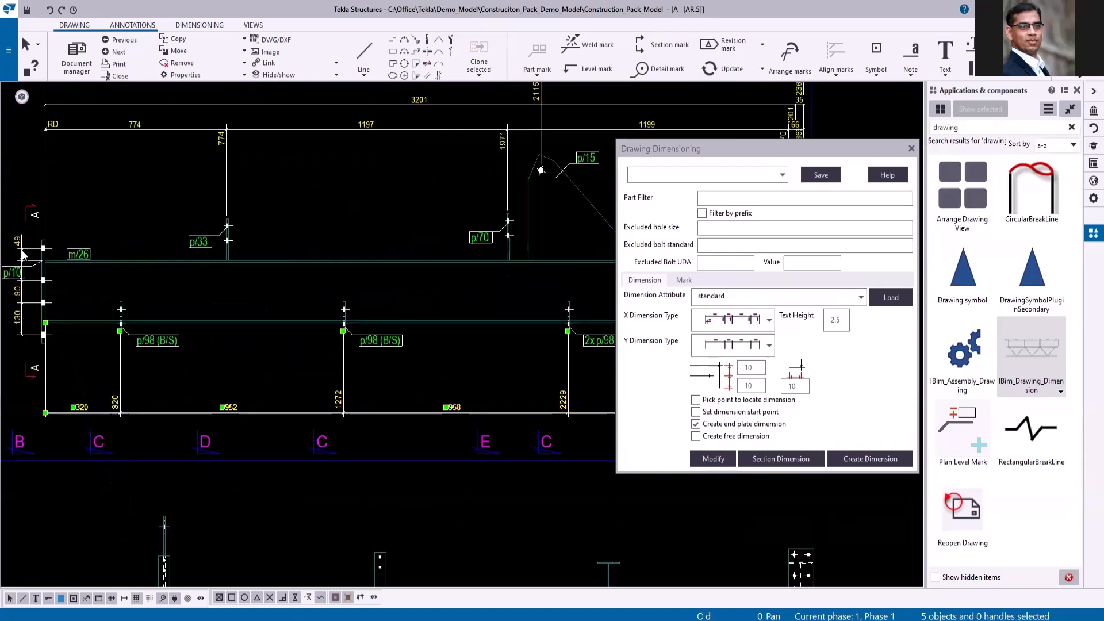
{"action": "left_click", "coordinate": [12, 288]}
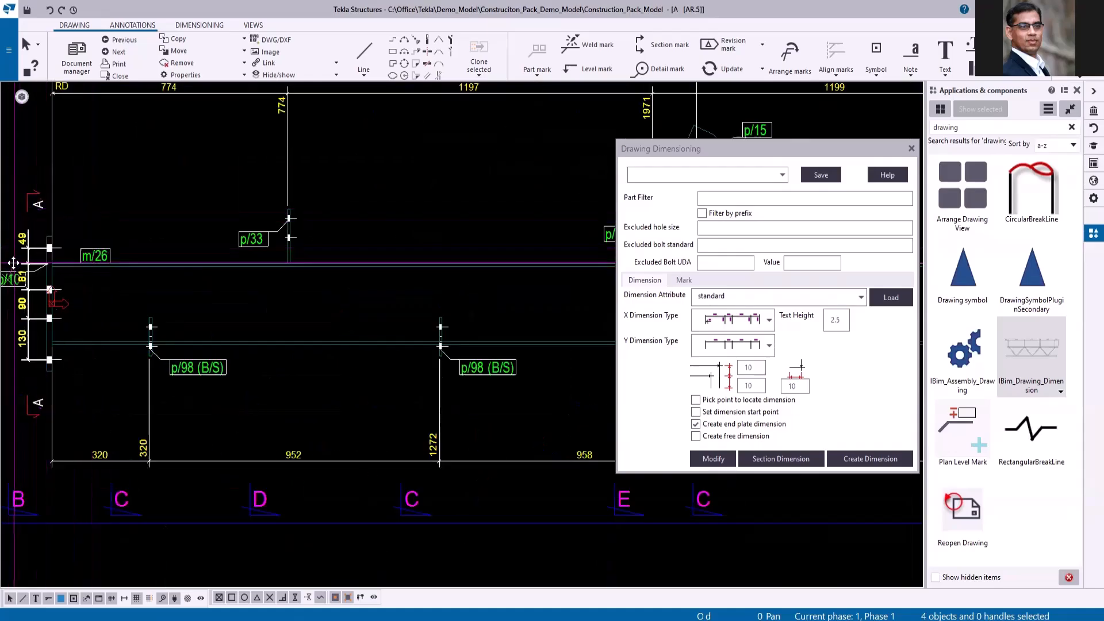
{"action": "left_click", "coordinate": [10, 285]}
{"action": "scroll", "coordinate": [546, 276], "scroll_direction": "down", "scroll_amount": 2}
{"action": "scroll", "coordinate": [164, 279], "scroll_direction": "up", "scroll_amount": 2}
{"action": "left_click_drag", "start_coordinate": [249, 283], "coordinate": [217, 129]}
Select all section views, disable end plate dimensions, and run Section Dimension with the beam in section F-F as primary part.
{"action": "scroll", "coordinate": [139, 185], "scroll_direction": "down", "scroll_amount": 3}
{"action": "scroll", "coordinate": [298, 299], "scroll_direction": "up", "scroll_amount": 2}
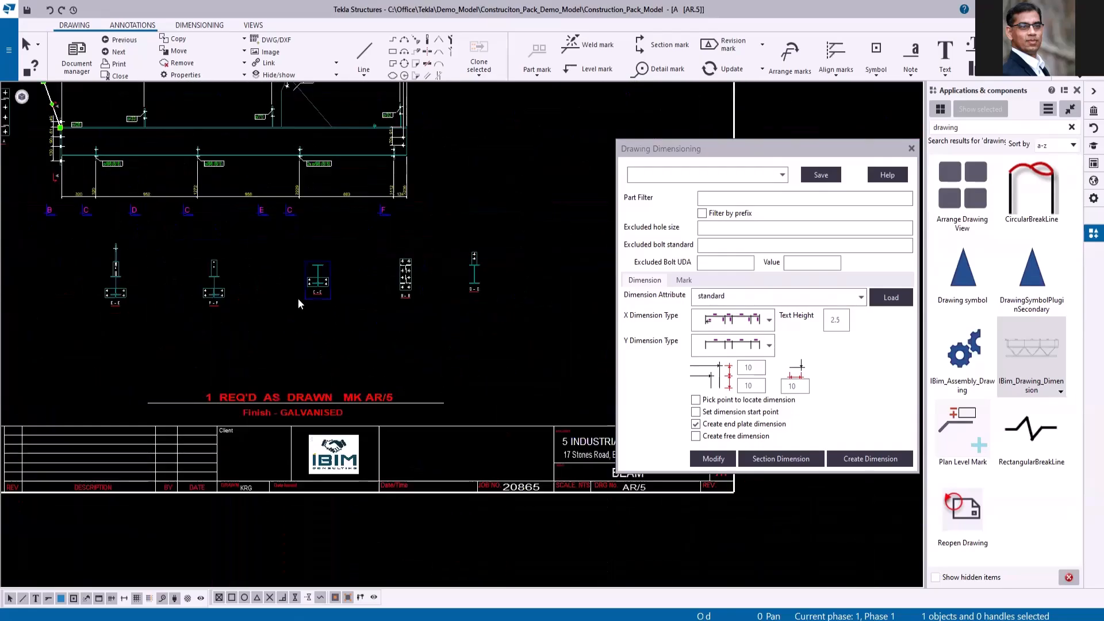
{"action": "scroll", "coordinate": [249, 357], "scroll_direction": "down", "scroll_amount": 2}
{"action": "mouse_move", "coordinate": [117, 272]}
{"action": "left_mouse_down"}
{"action": "mouse_move", "coordinate": [478, 330]}
{"action": "mouse_move", "coordinate": [476, 347]}
{"action": "left_mouse_up"}
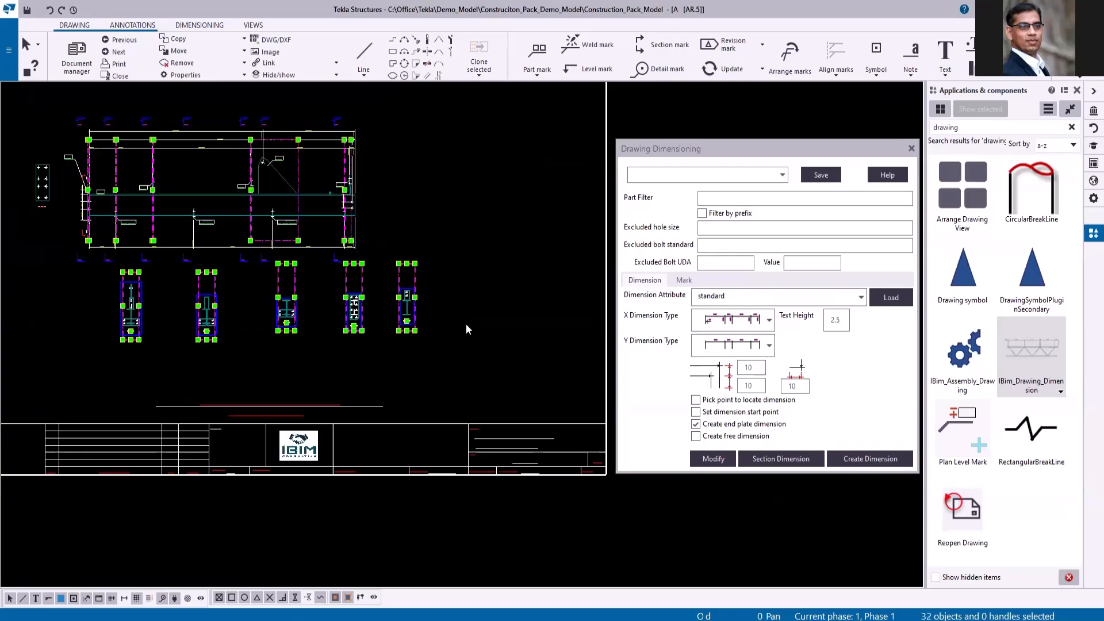
{"action": "left_click", "coordinate": [50, 176], "text": "shift"}
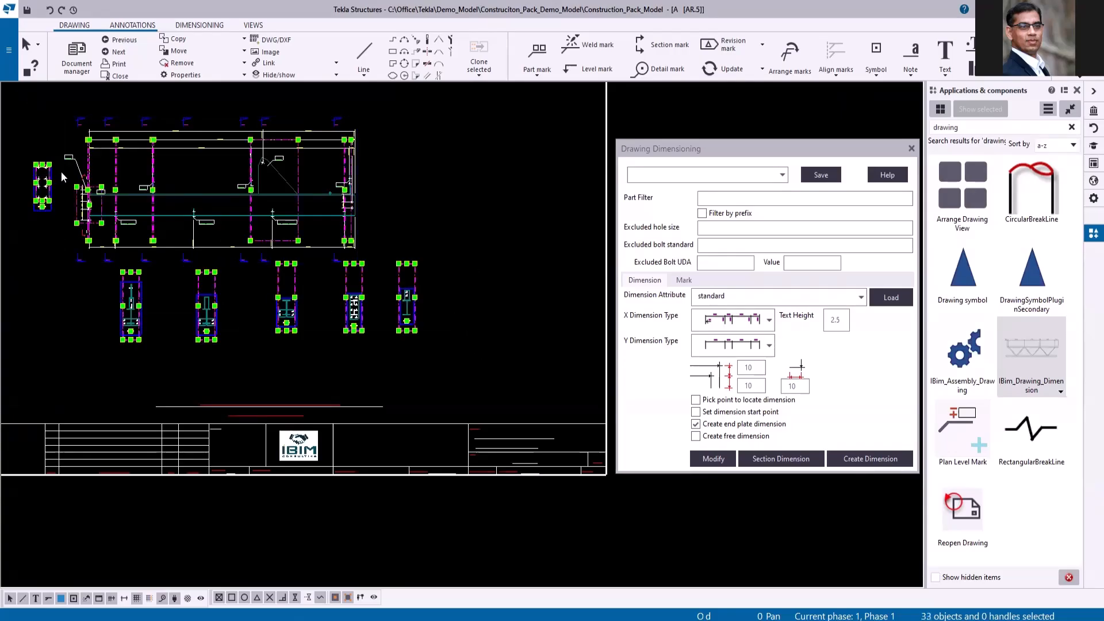
{"action": "left_click", "coordinate": [696, 424]}
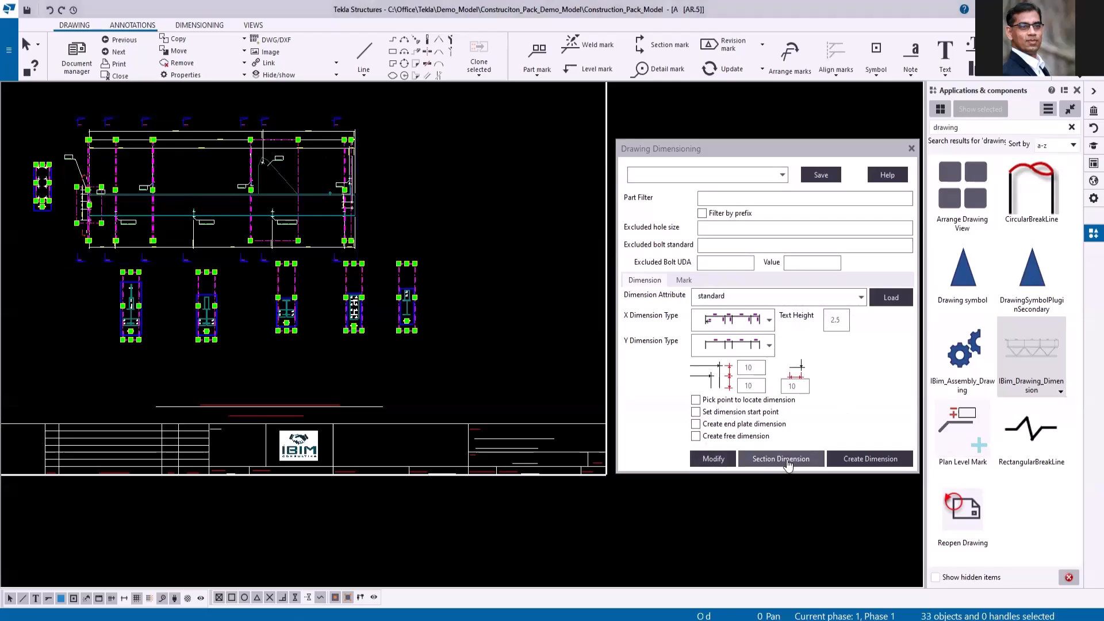
{"action": "left_click", "coordinate": [781, 459]}
{"action": "scroll", "coordinate": [201, 305], "scroll_direction": "up", "scroll_amount": 4}
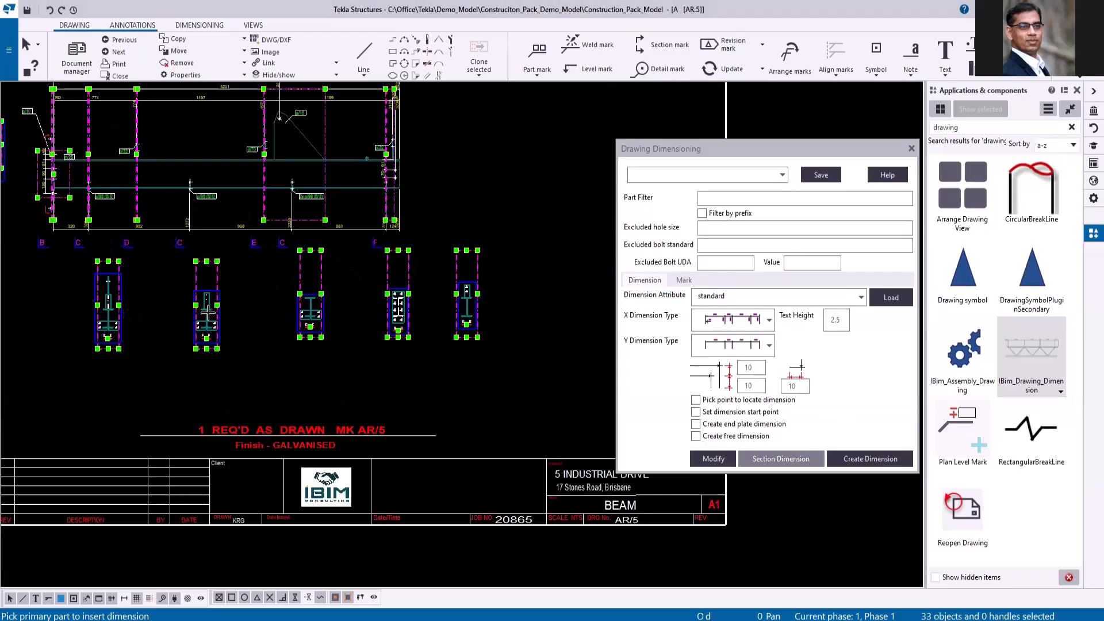
{"action": "scroll", "coordinate": [212, 320], "scroll_direction": "up", "scroll_amount": 2}
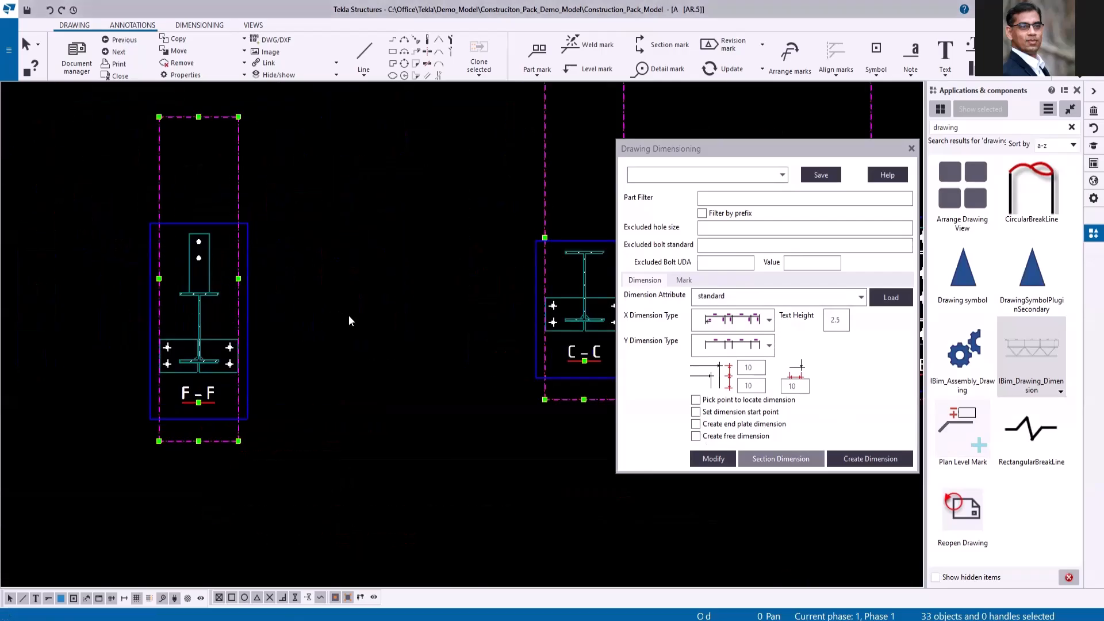
{"action": "scroll", "coordinate": [349, 317], "scroll_direction": "down", "scroll_amount": 6}
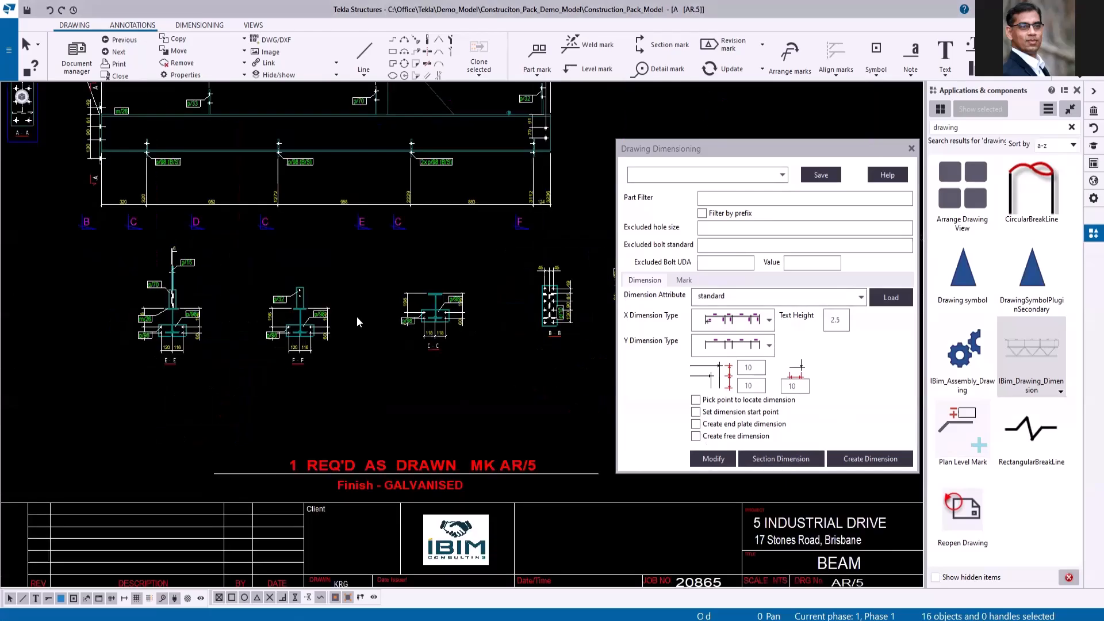
Create the dimensions and marks of section A-A with Section Dimension, picking the beam as primary part.
{"action": "scroll", "coordinate": [131, 172], "scroll_direction": "up", "scroll_amount": 4}
{"action": "left_click", "coordinate": [200, 170]}
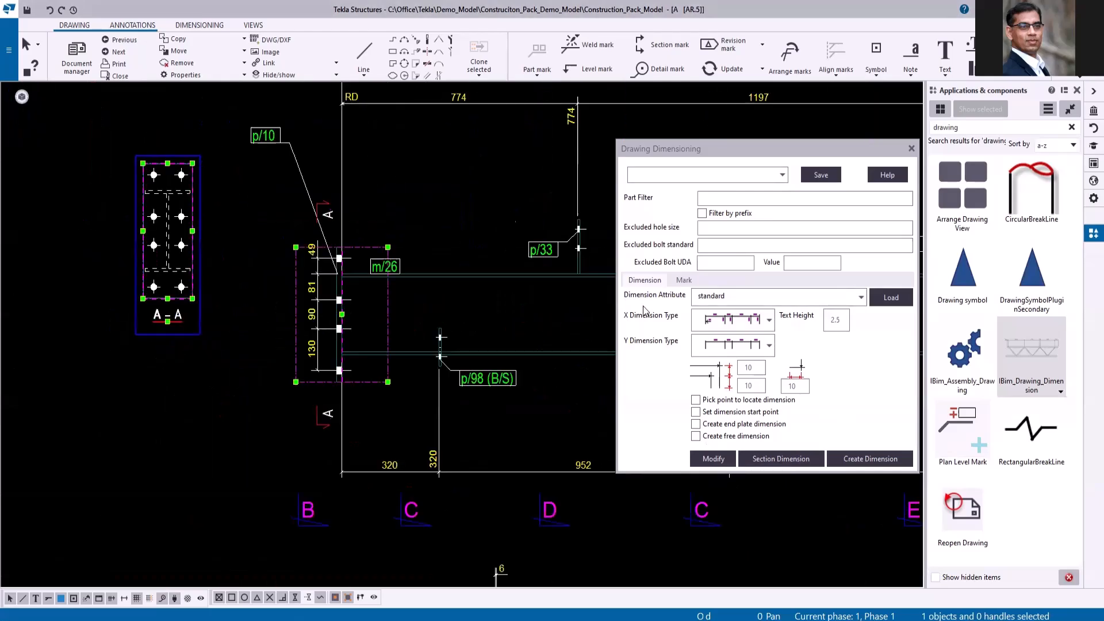
{"action": "left_click", "coordinate": [765, 459]}
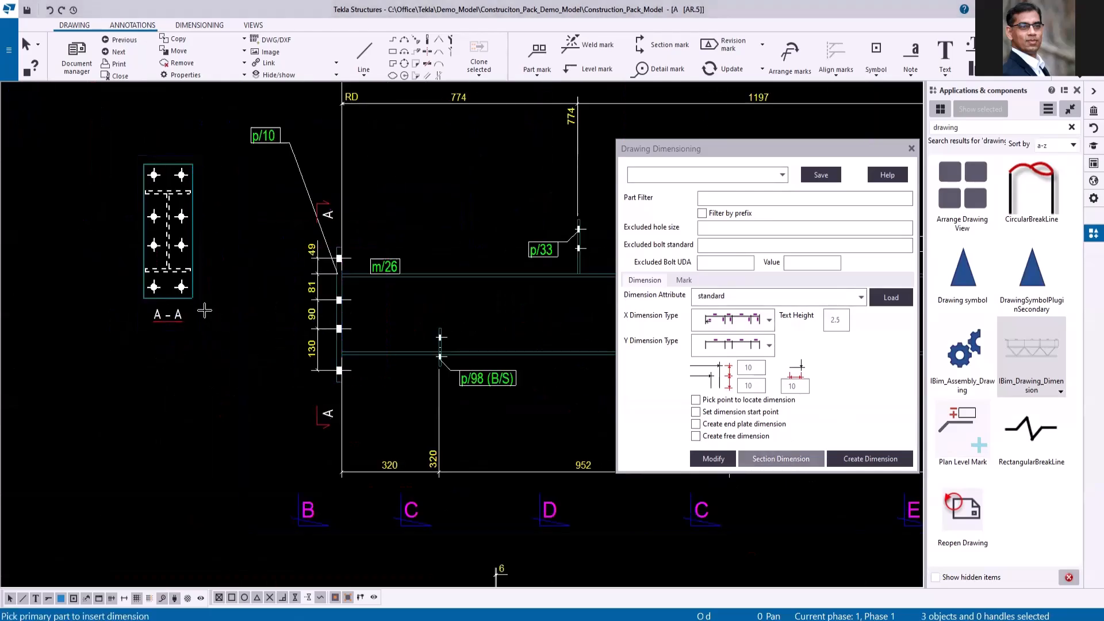
{"action": "left_click", "coordinate": [180, 269]}
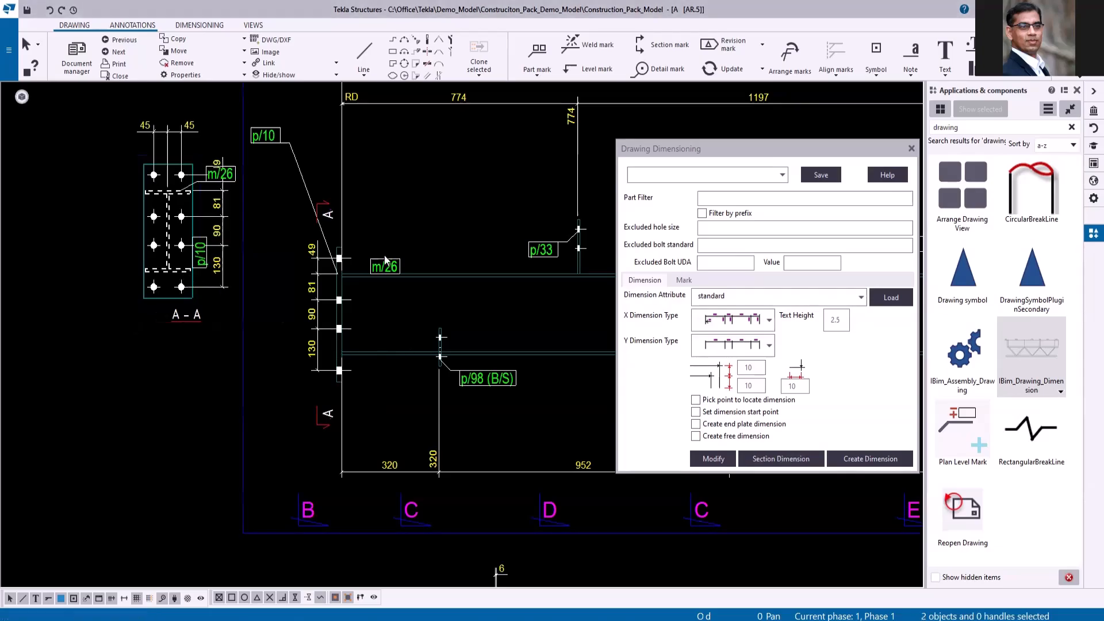
Move section A-A's m/26 and p/10 marks clear of its dimensions, and the front view's p/10 mark below the end plate.
{"action": "left_click_drag", "start_coordinate": [221, 174], "coordinate": [95, 232]}
{"action": "scroll", "coordinate": [212, 268], "scroll_direction": "up", "scroll_amount": 2}
{"action": "left_click_drag", "start_coordinate": [189, 256], "coordinate": [191, 346]}
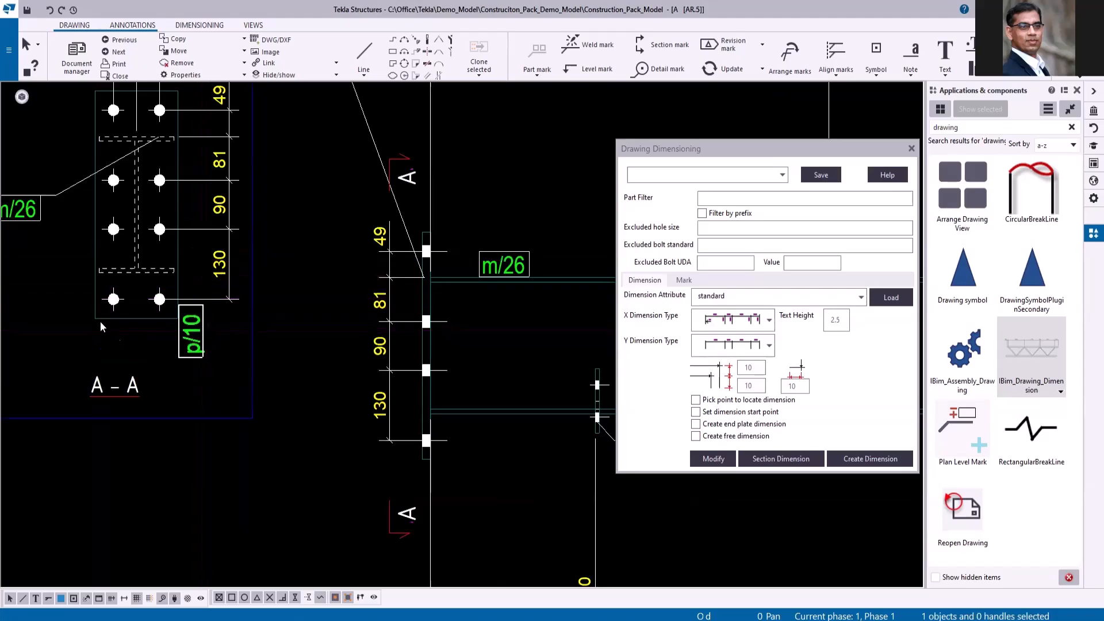
{"action": "scroll", "coordinate": [113, 339], "scroll_direction": "down", "scroll_amount": 5}
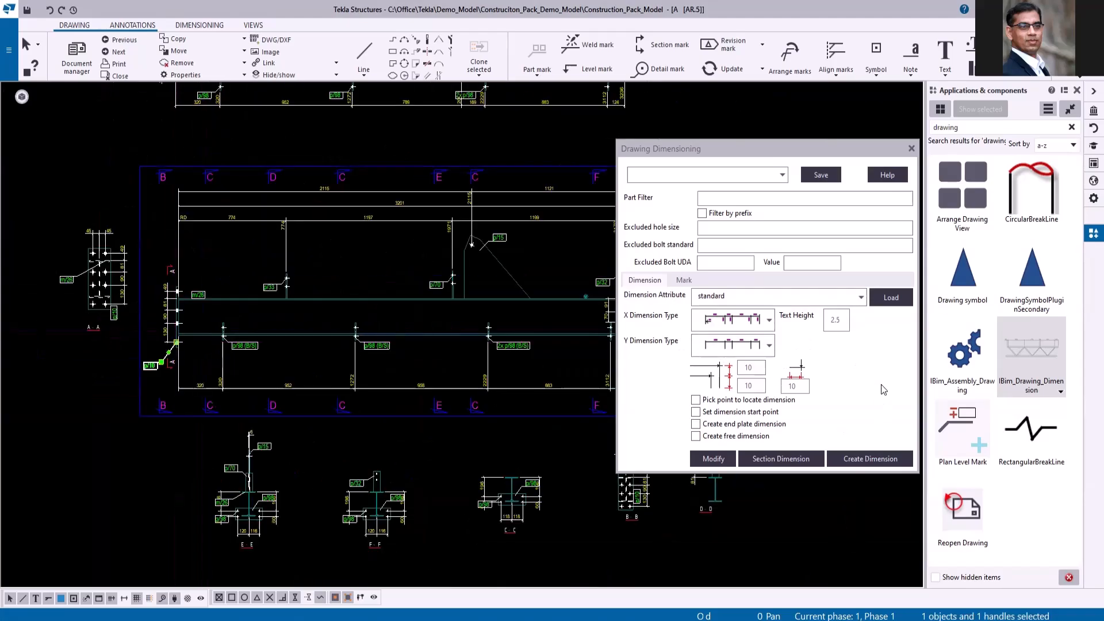
{"action": "scroll", "coordinate": [131, 332], "scroll_direction": "down", "scroll_amount": 3}
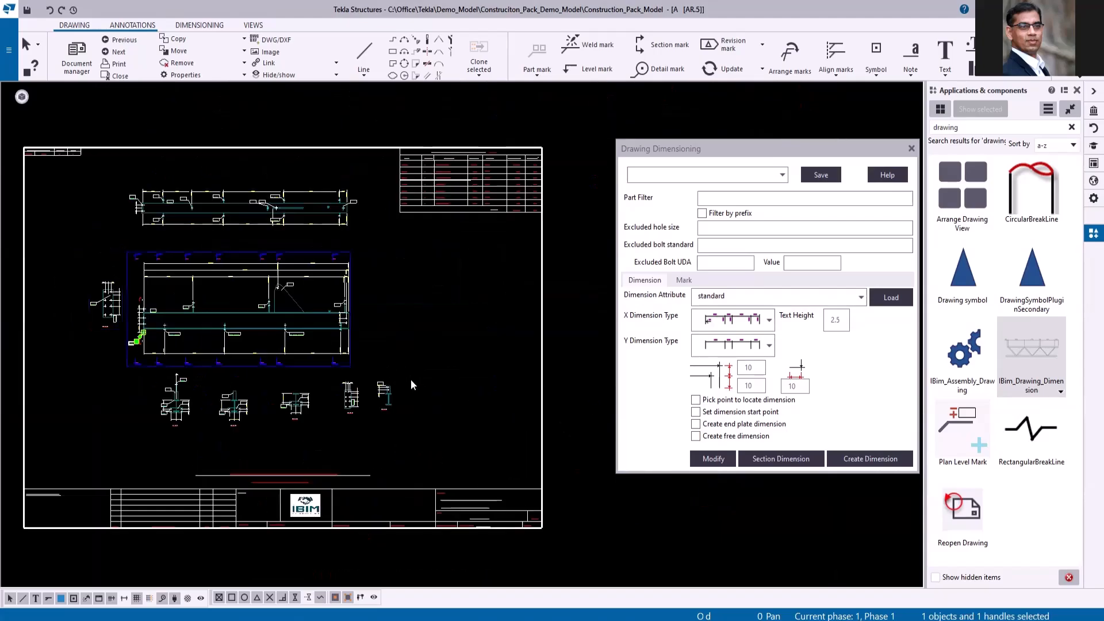